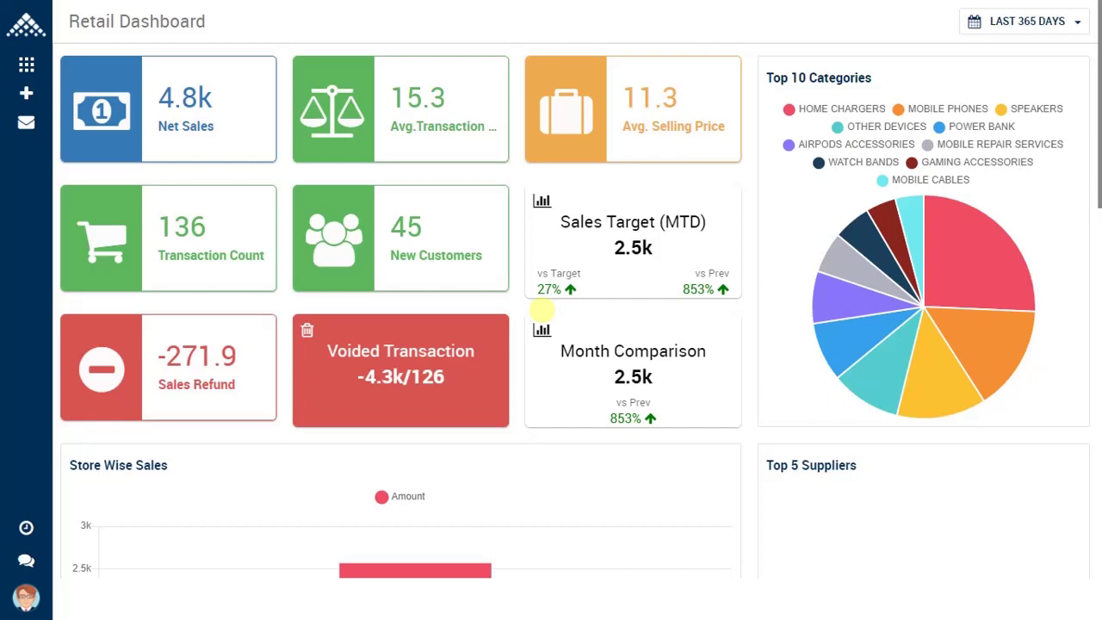
# Step: Review the dashboard's date range options, and inspect the records behind the Net Sales tile before returning to the dashboard
pyautogui.click(1051, 26)
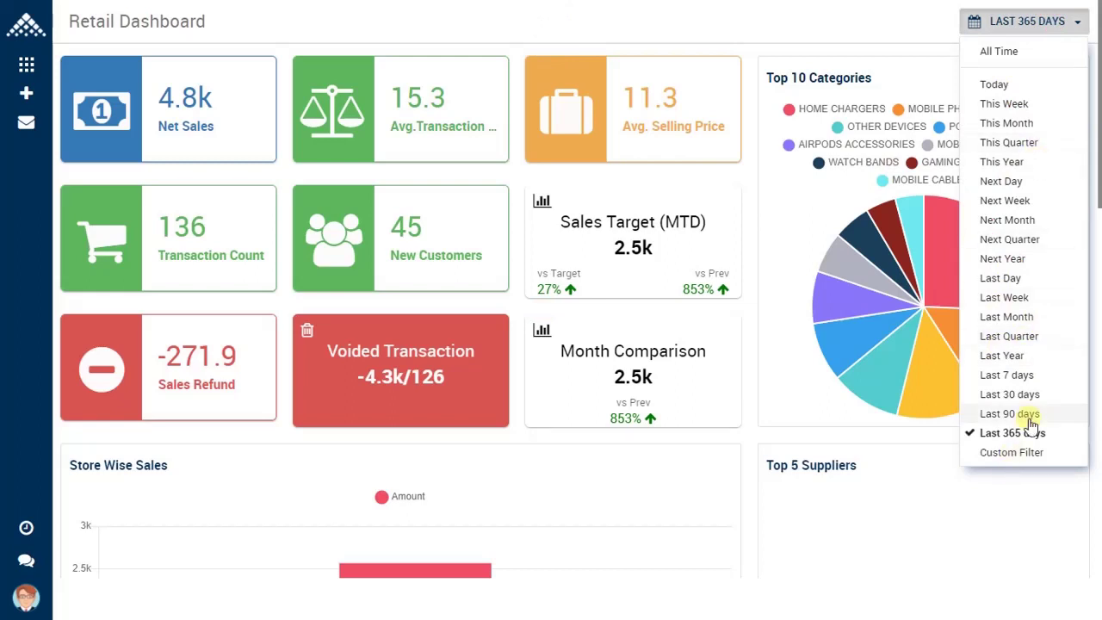
pyautogui.click(754, 37)
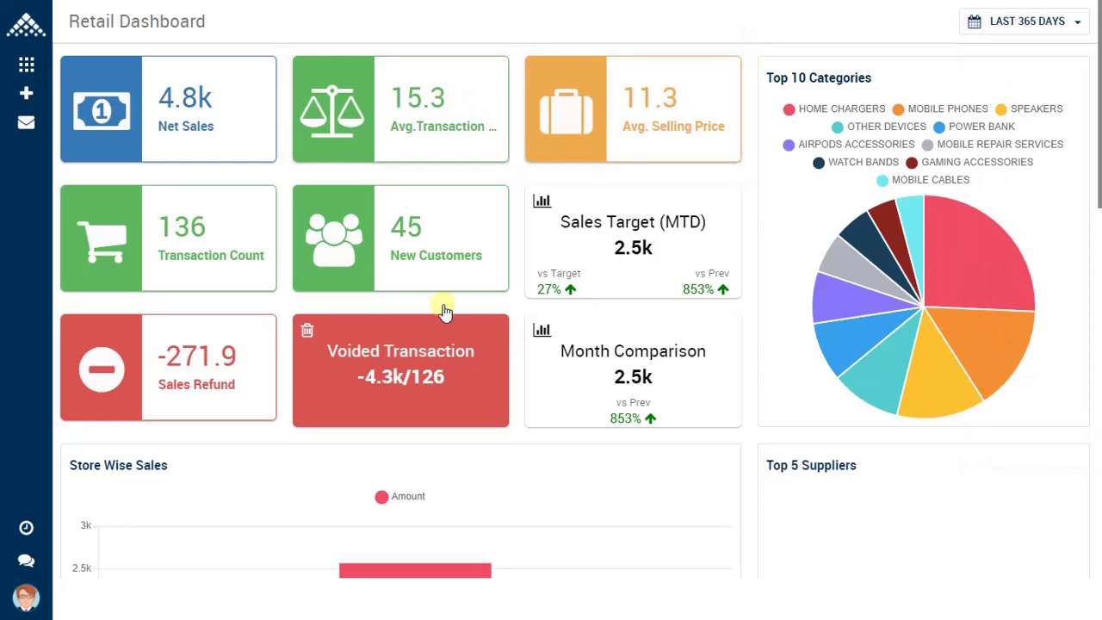
pyautogui.click(170, 112)
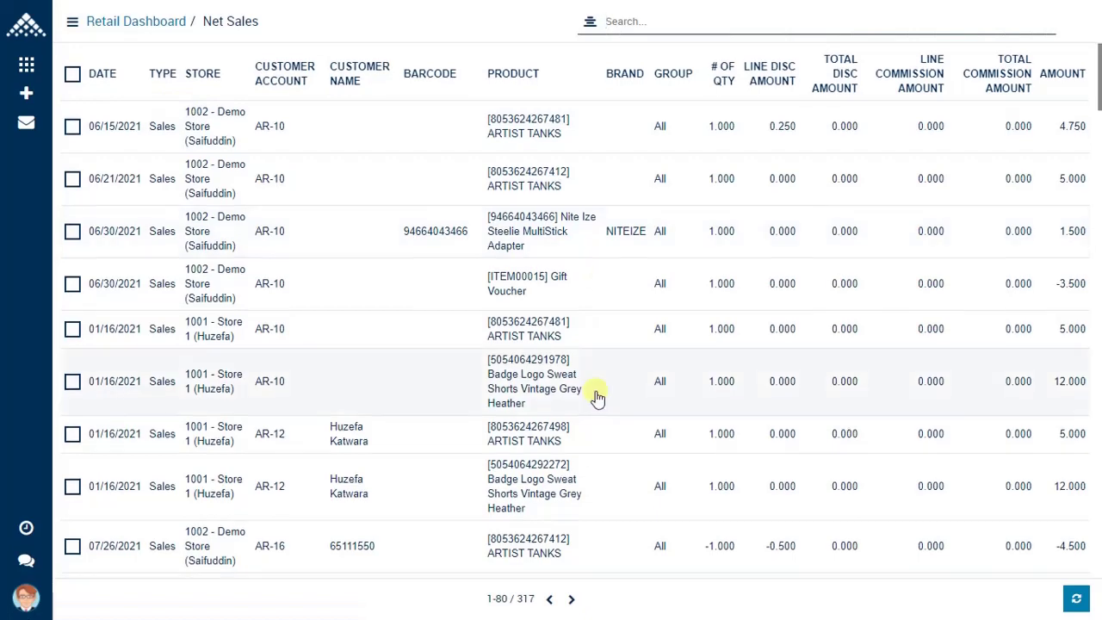
pyautogui.scroll(-4, 596, 395)
pyautogui.scroll(4, 596, 394)
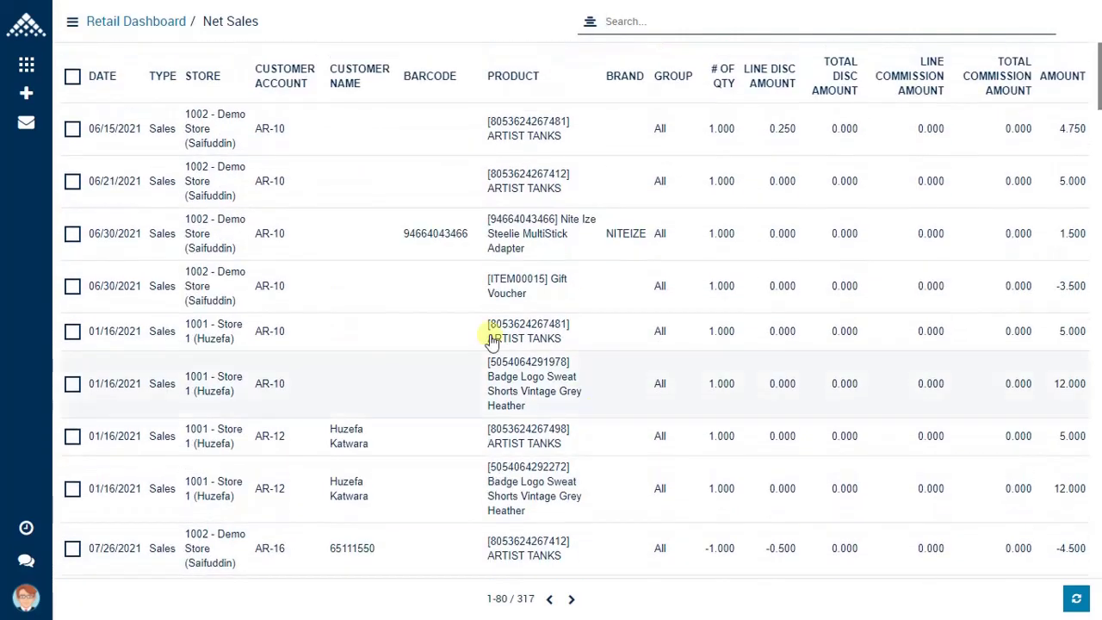
pyautogui.click(153, 22)
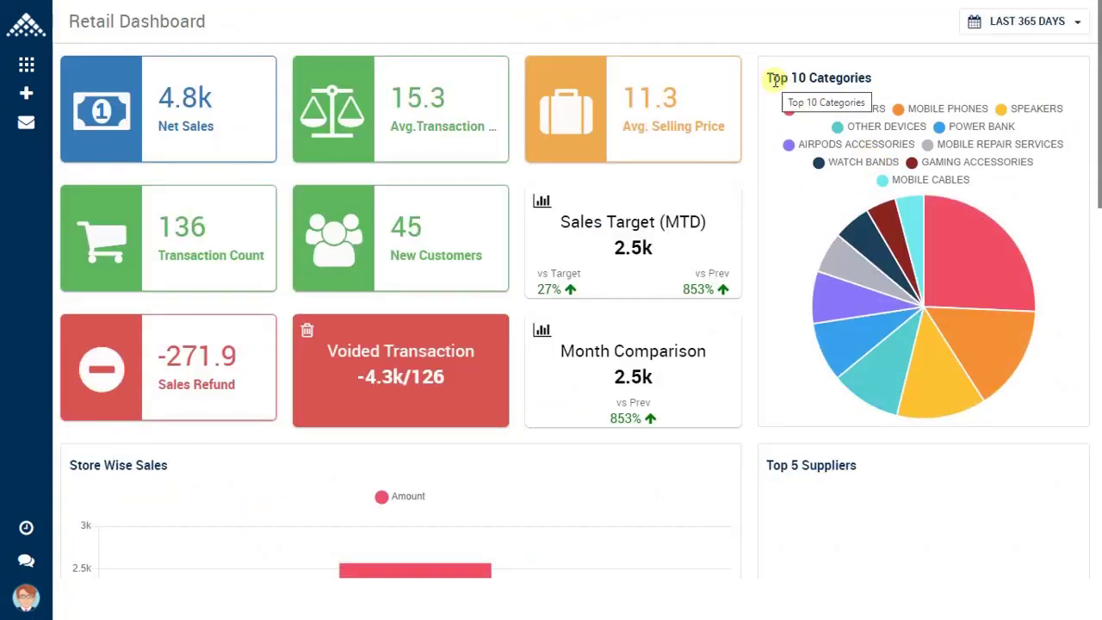
# Step: Examine the retail dashboard's charts, from Store Wise Sales and Top 5 Suppliers down to Sales by Cashier
pyautogui.scroll(-2, 713, 412)
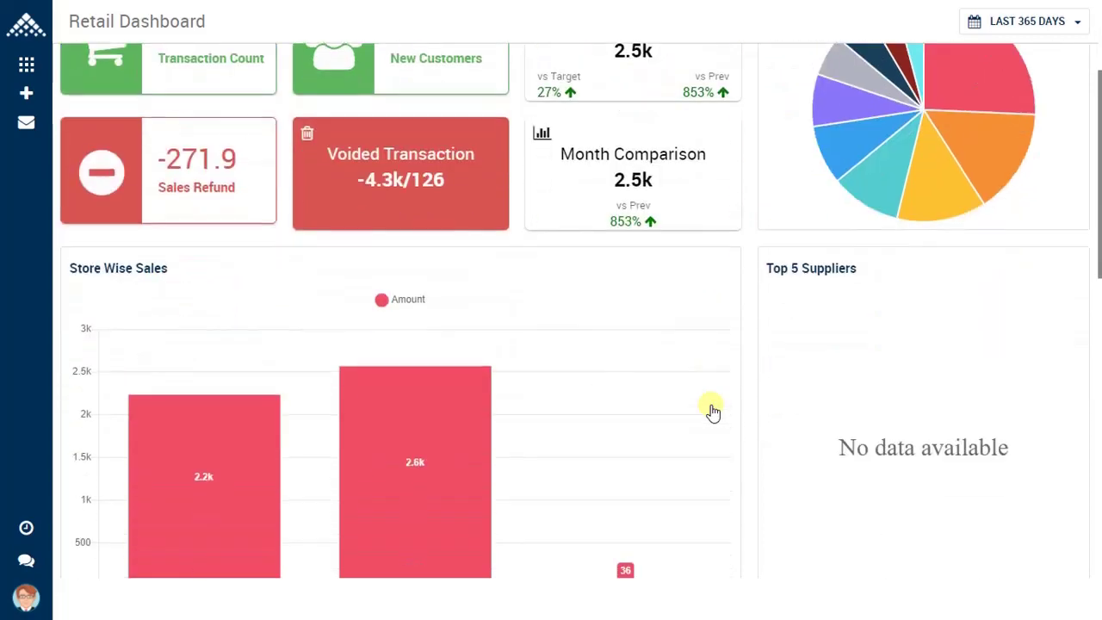
pyautogui.scroll(-2, 713, 411)
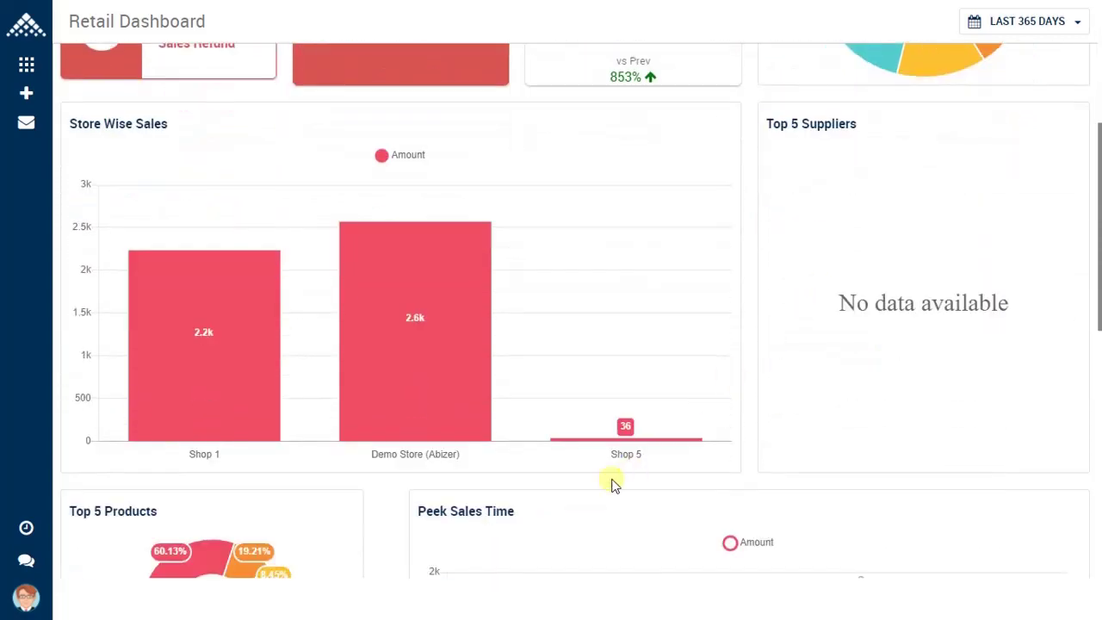
pyautogui.scroll(-2, 612, 482)
pyautogui.scroll(-2, 447, 431)
pyautogui.scroll(-2, 447, 431)
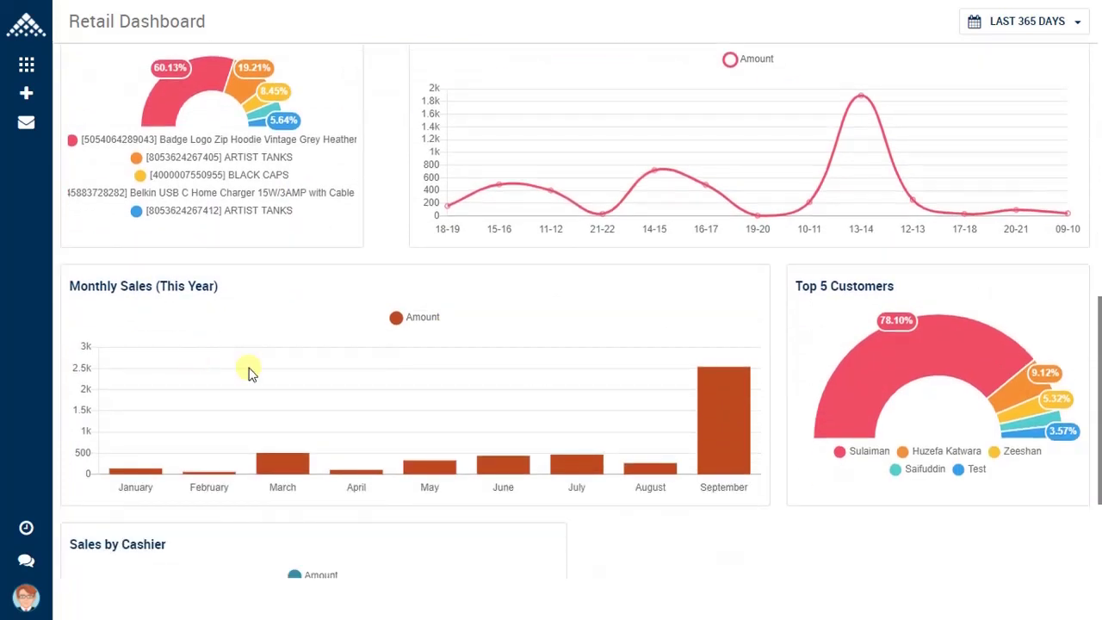
pyautogui.scroll(-3, 825, 349)
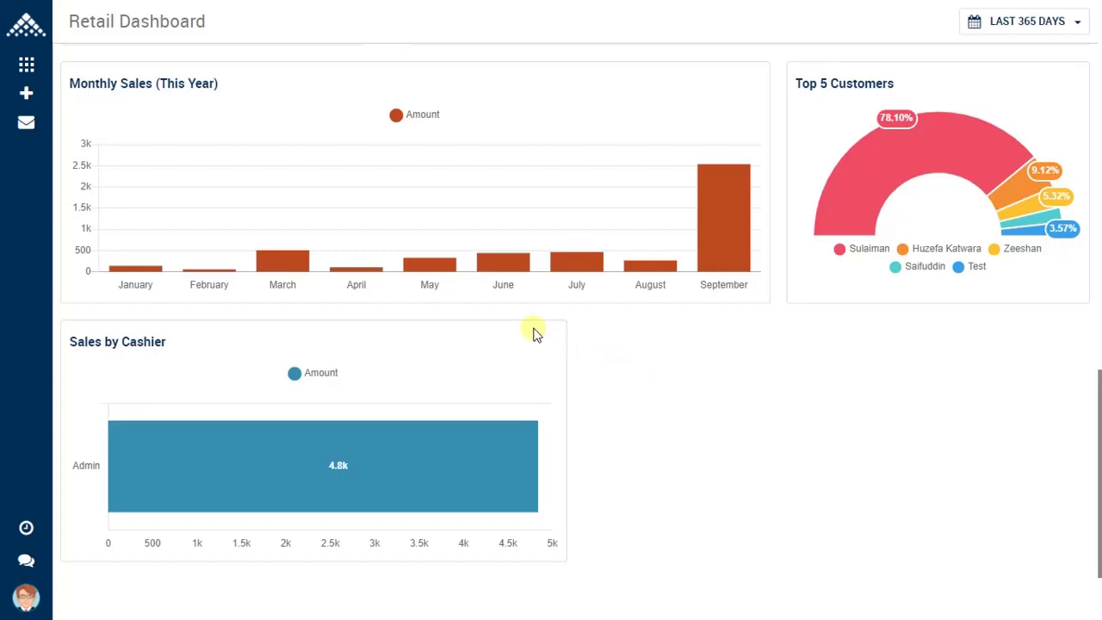
pyautogui.scroll(5, 534, 332)
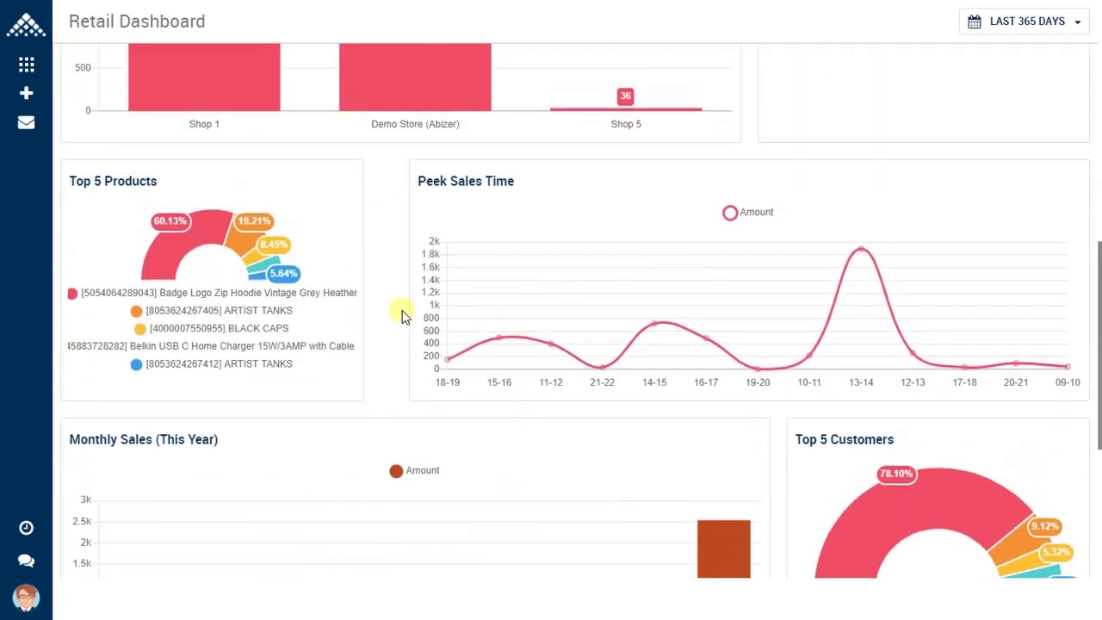
pyautogui.scroll(8, 395, 252)
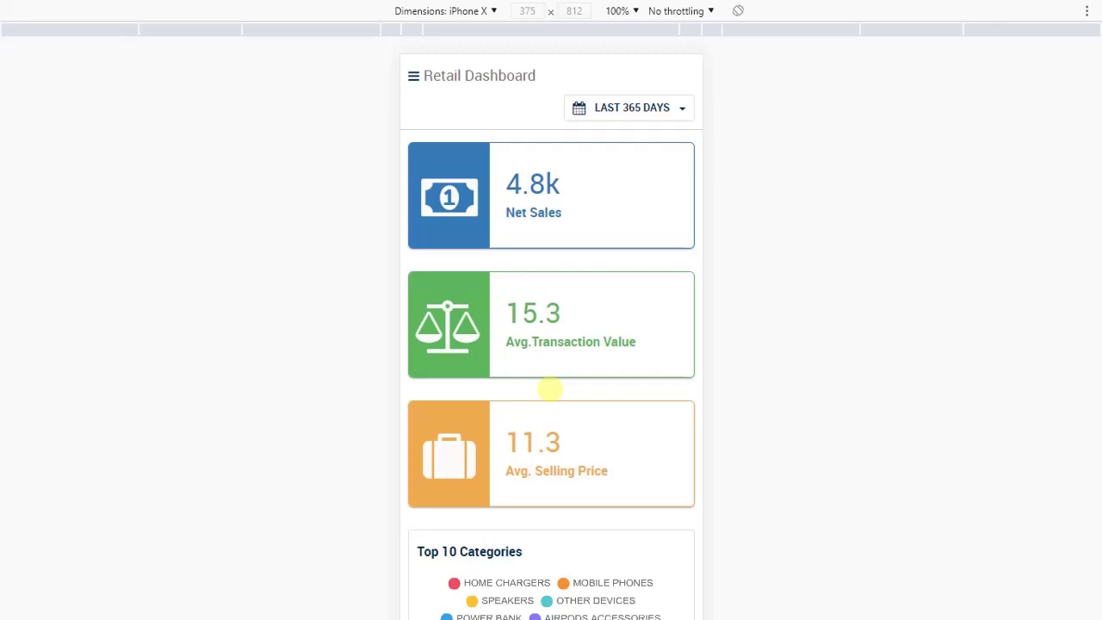
# Step: Examine how the dashboard tiles and charts are laid out in the iPhone X mobile view
pyautogui.scroll(-5, 550, 390)
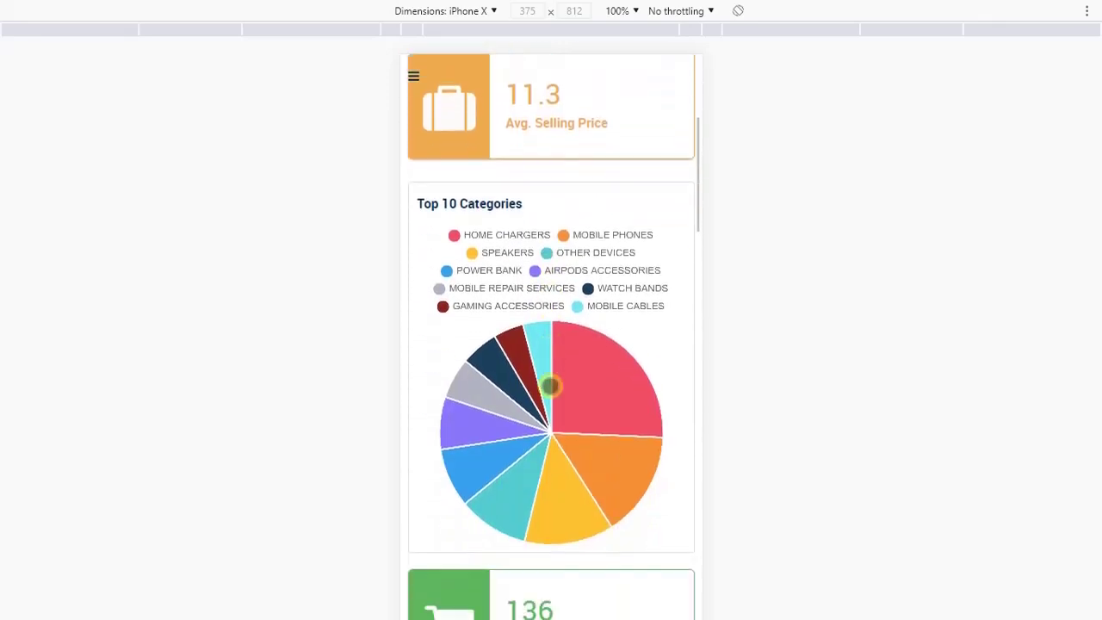
pyautogui.scroll(-5, 552, 386)
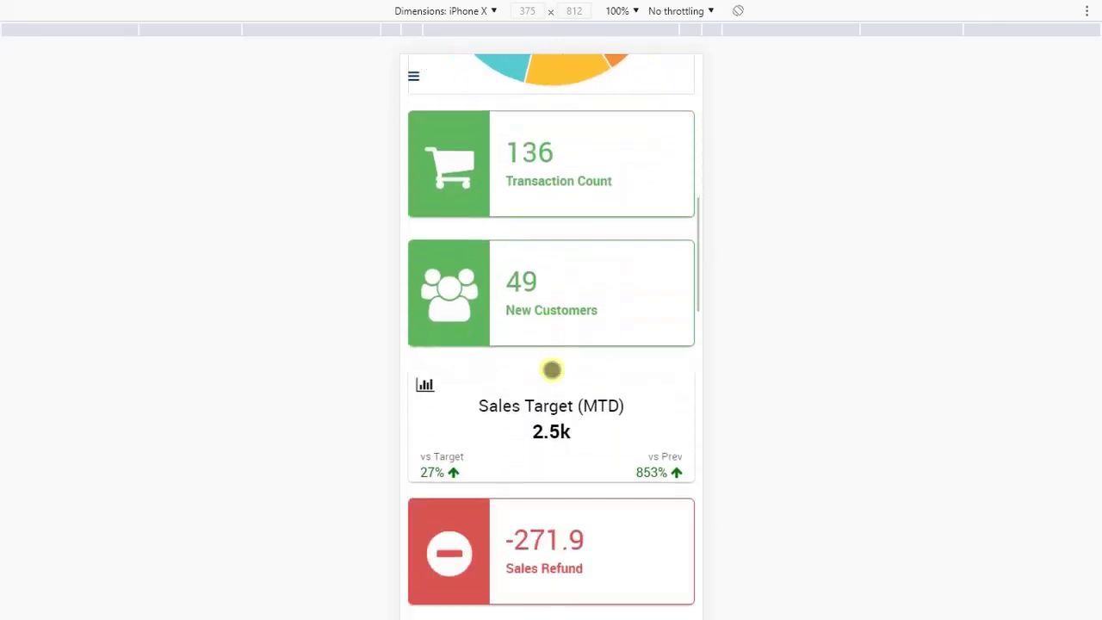
pyautogui.scroll(-2, 552, 370)
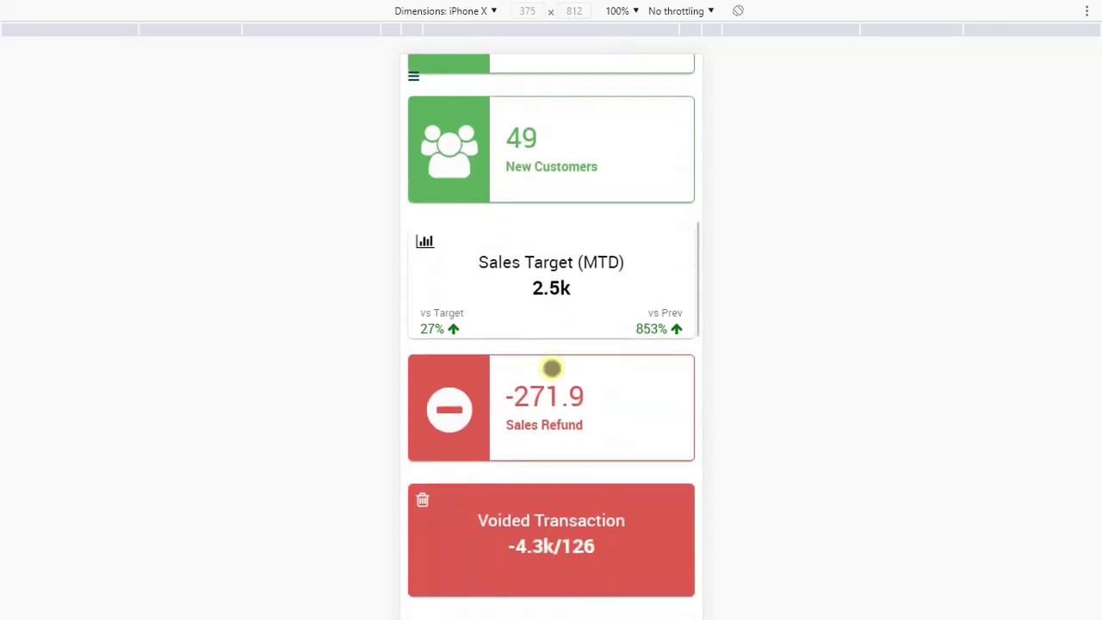
pyautogui.scroll(-6, 553, 369)
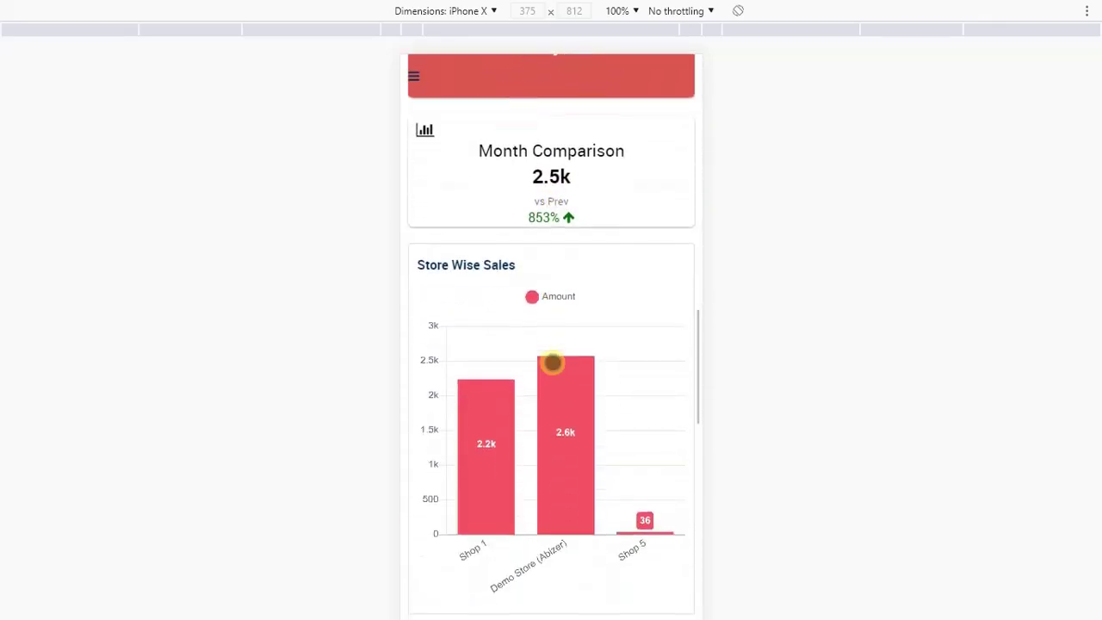
pyautogui.scroll(-2, 552, 362)
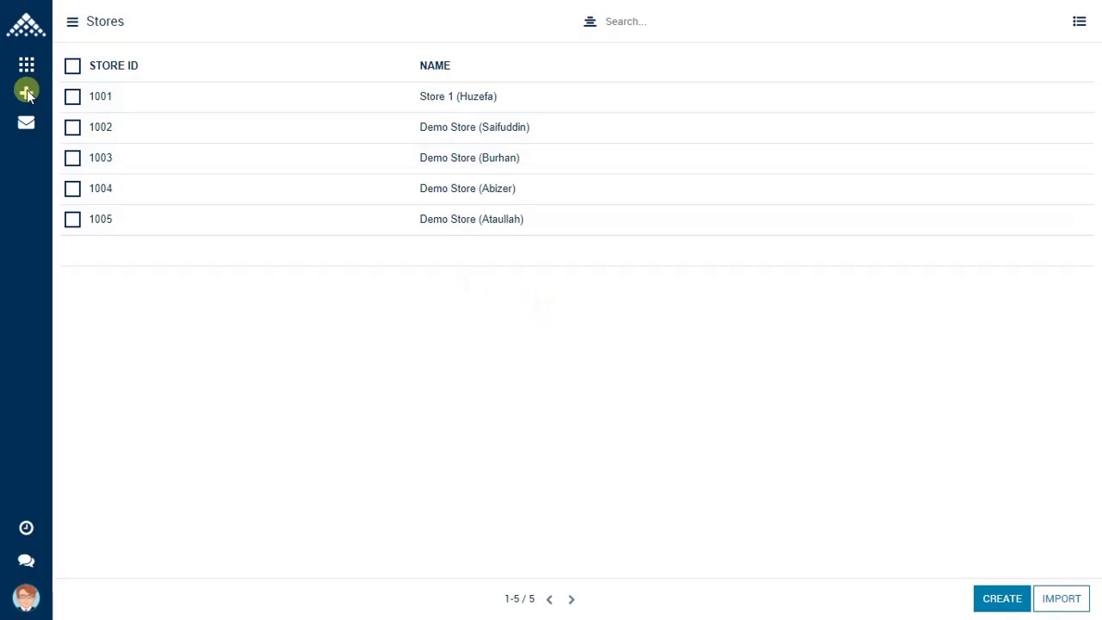
# Step: Expand the Retail Sales Reports and General Sales Reports groups to review the available reports
pyautogui.click(27, 90)
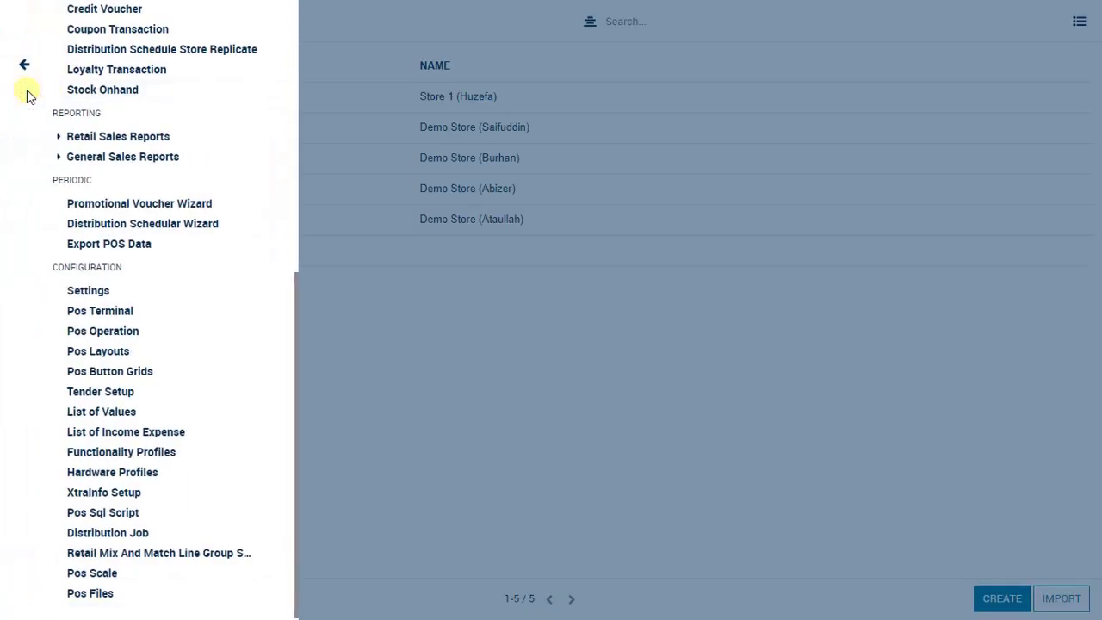
pyautogui.click(111, 140)
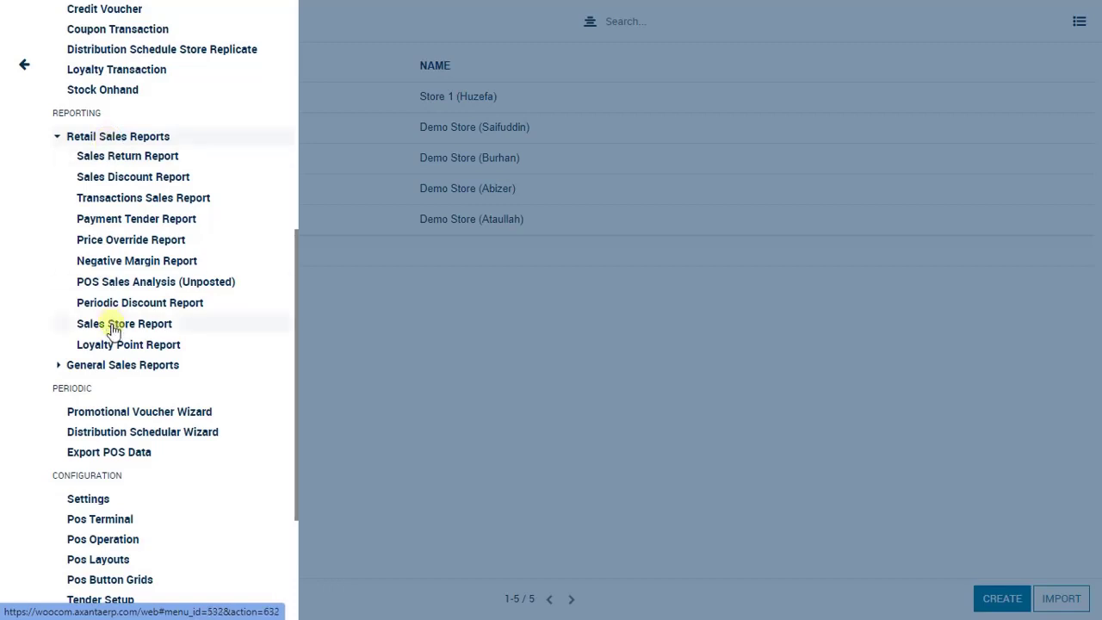
pyautogui.click(110, 365)
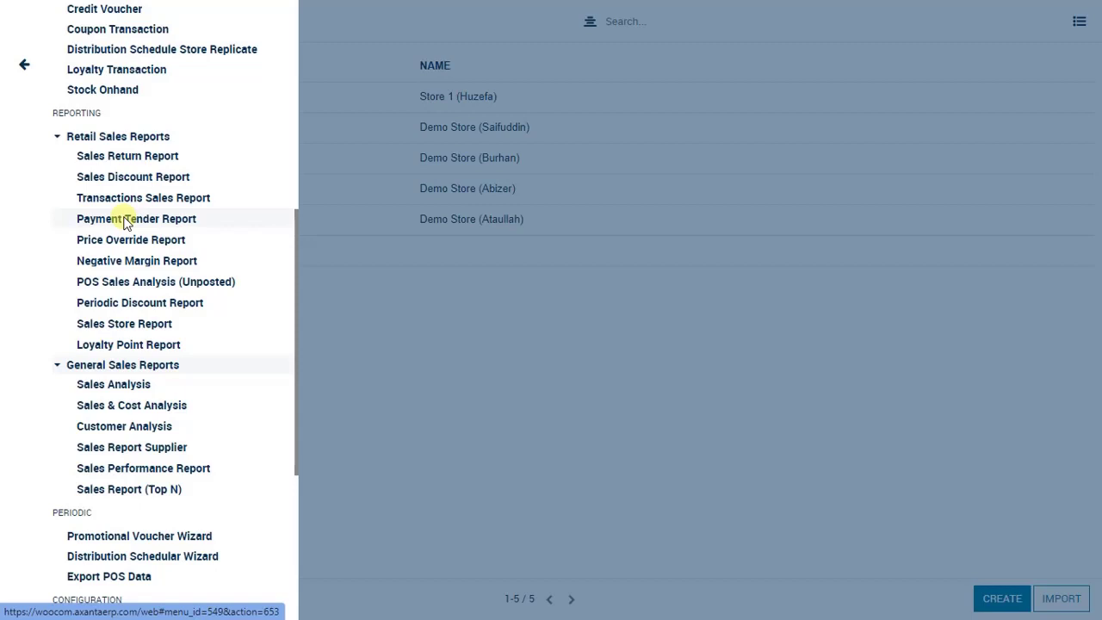
pyautogui.scroll(1, 126, 222)
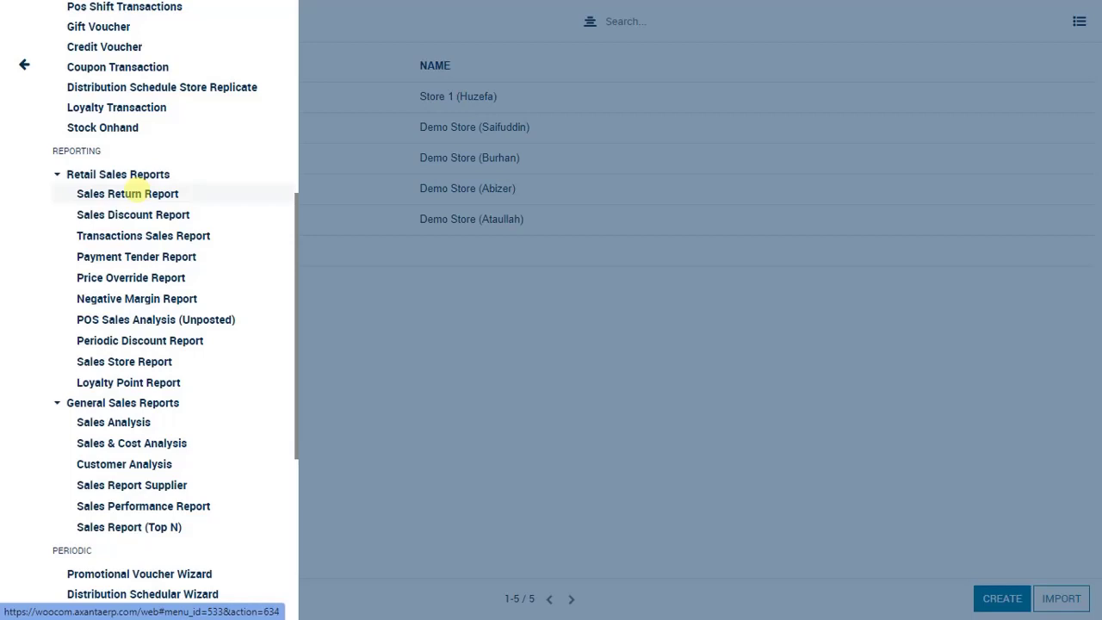
# Step: Open the Sales Return Report wizard and set its start date to 09/01/2021
pyautogui.click(140, 200)
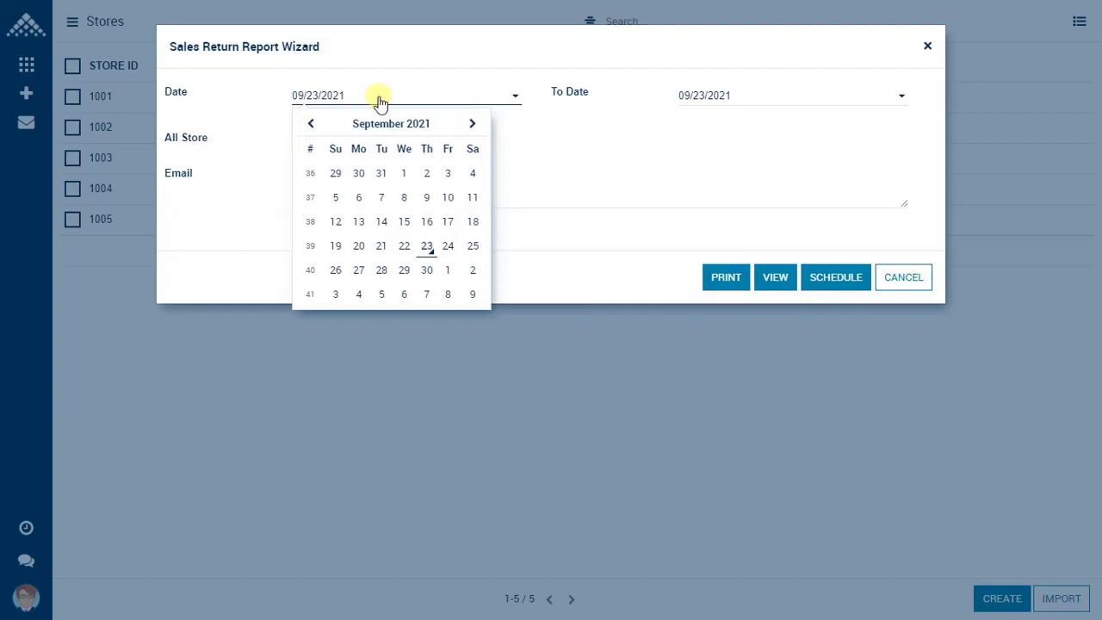
pyautogui.click(404, 173)
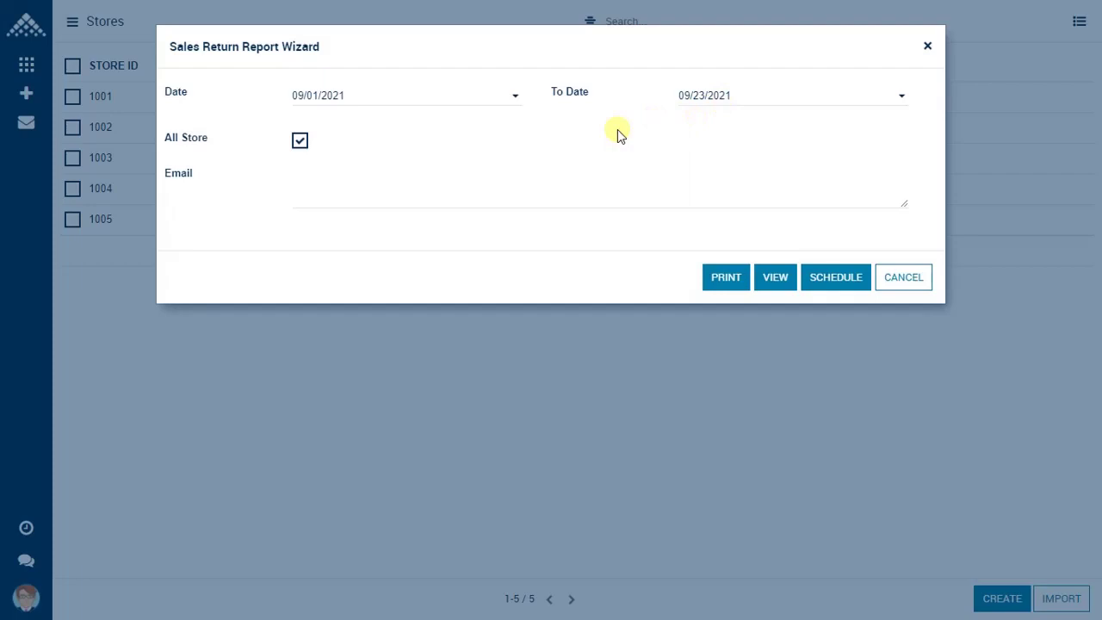
pyautogui.click(300, 143)
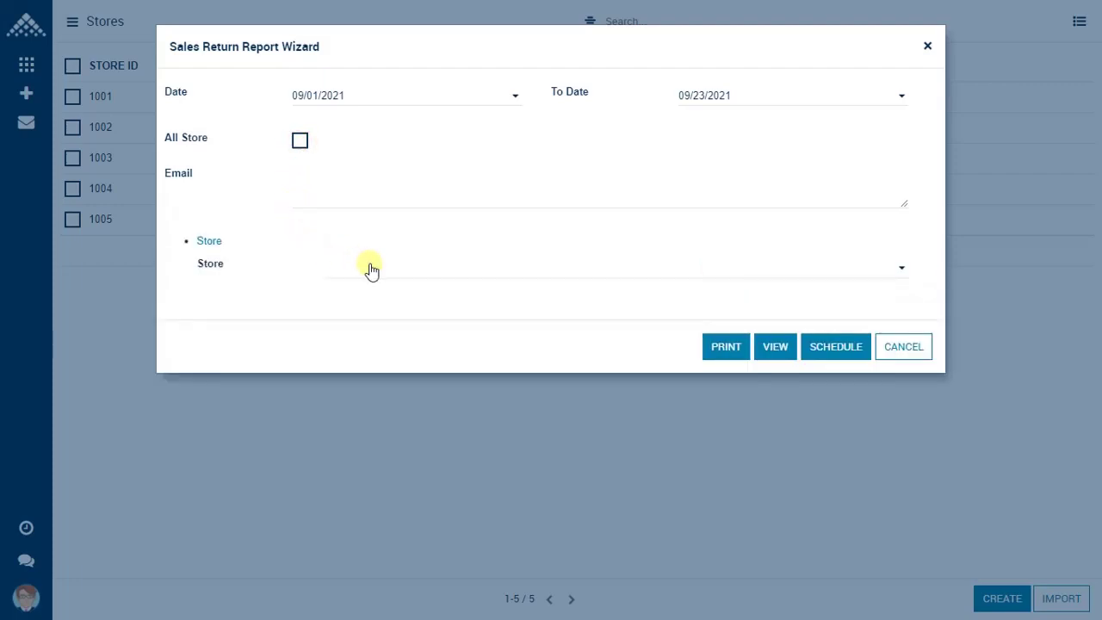
pyautogui.click(411, 271)
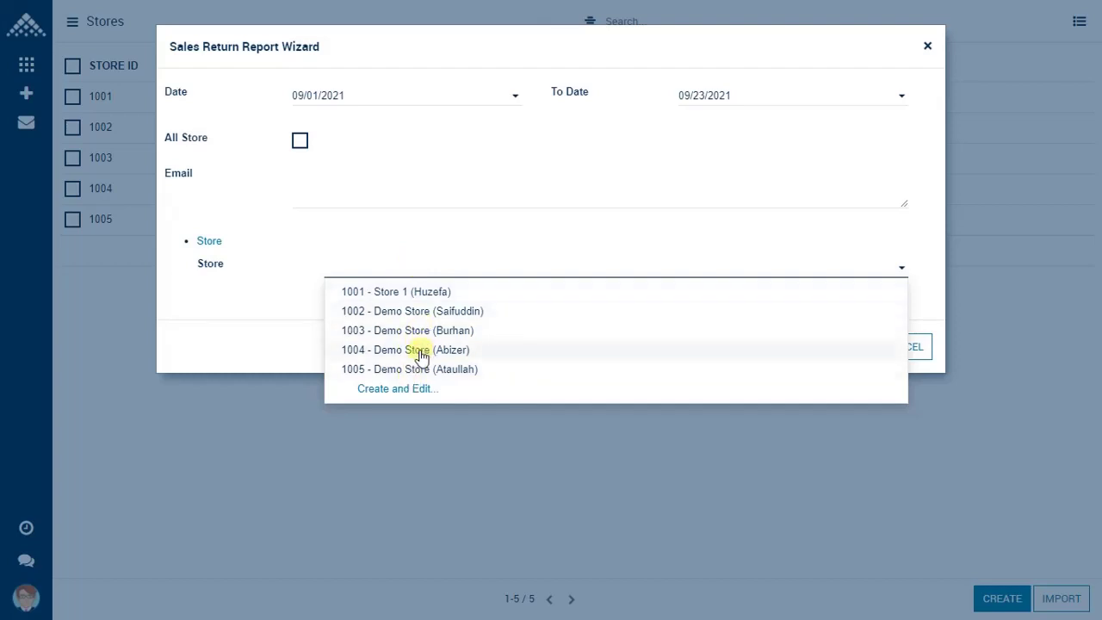
pyautogui.click(300, 143)
pyautogui.click(299, 143)
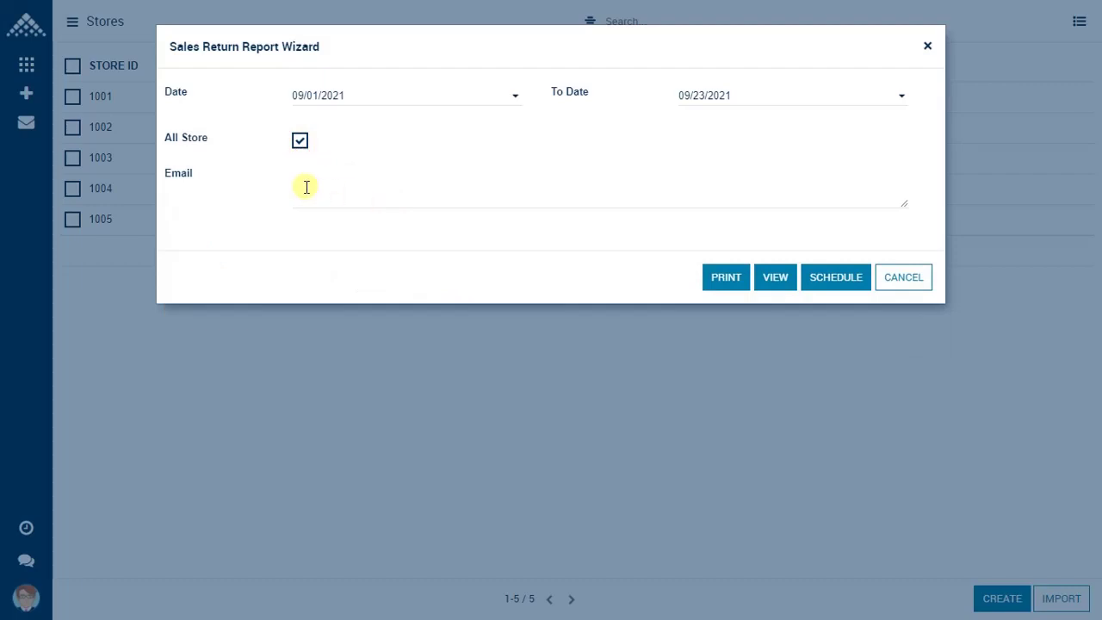
# Step: View the Sales Return Report for all stores and examine the full transaction behind the Badge Logo Zip Hoodie return
pyautogui.click(772, 279)
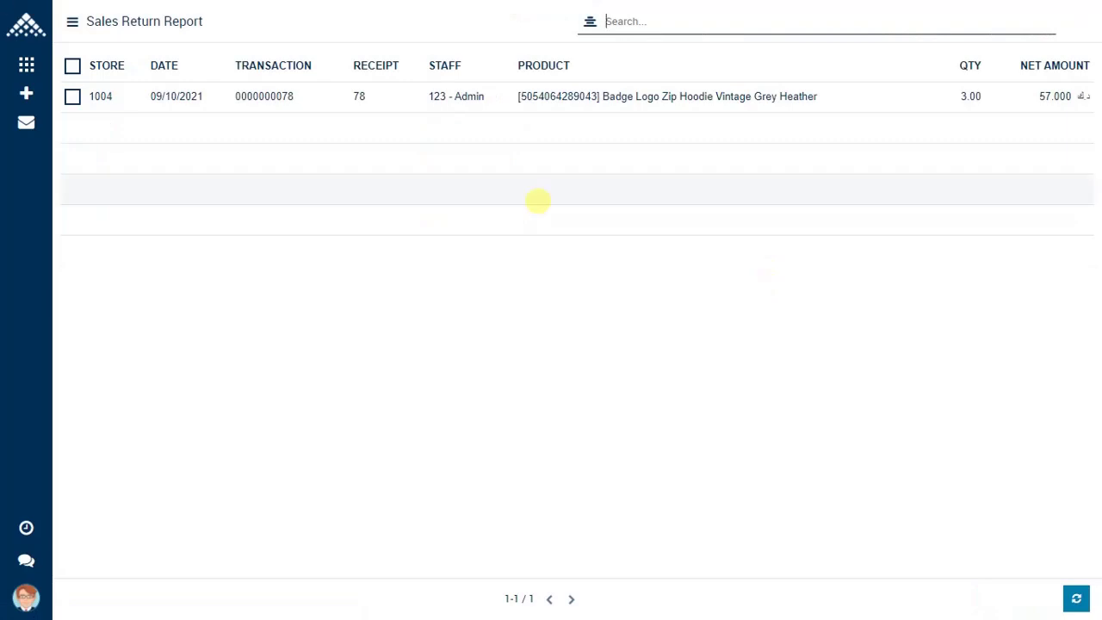
pyautogui.click(587, 99)
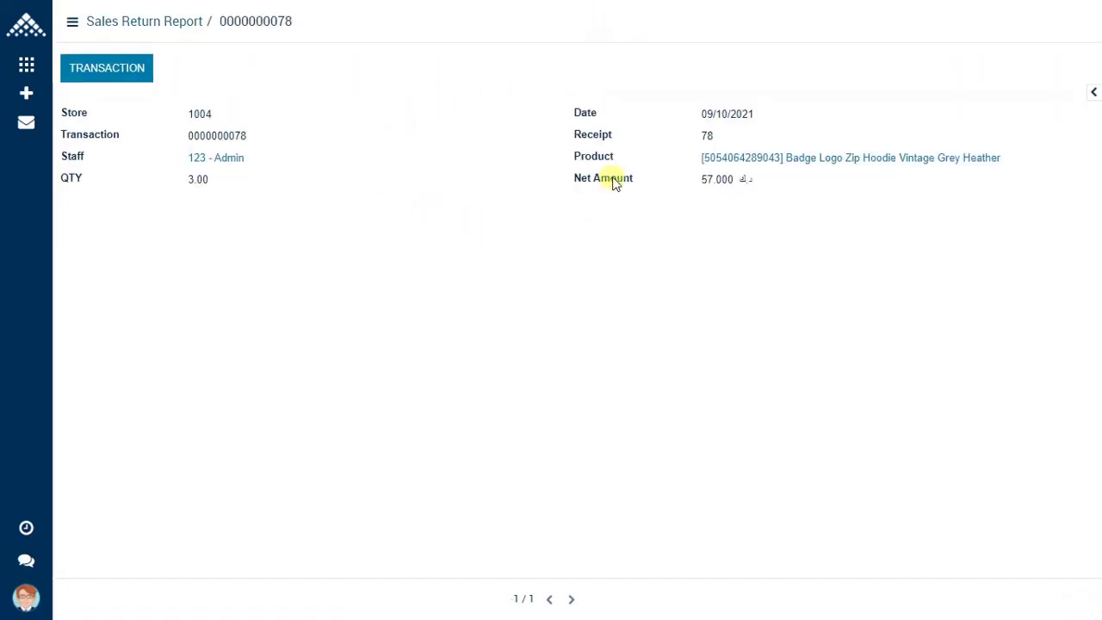
pyautogui.click(115, 76)
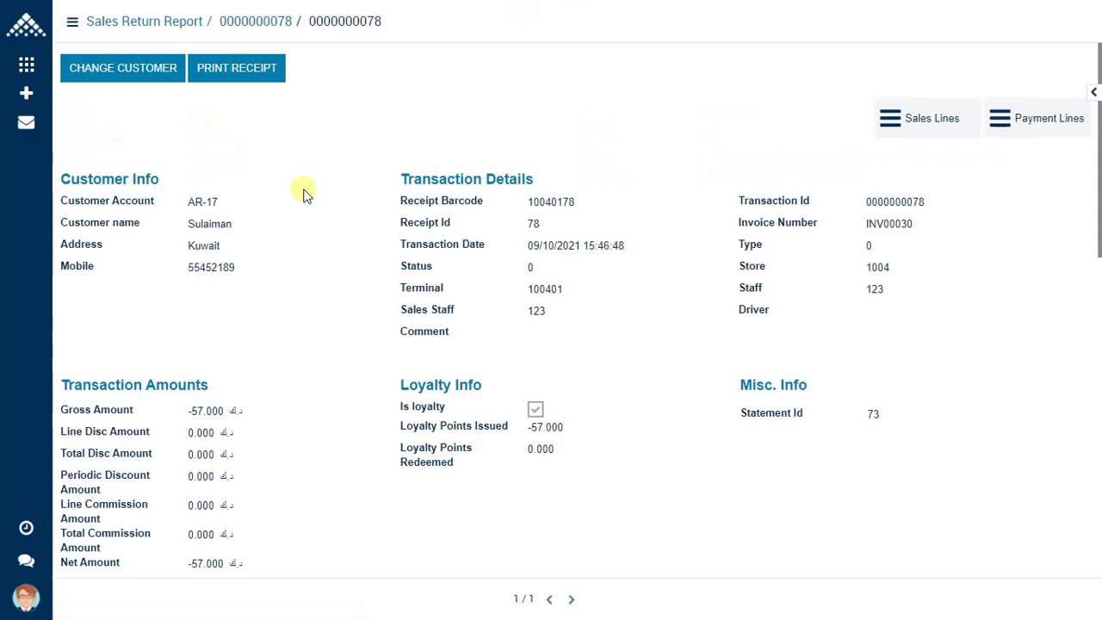
pyautogui.scroll(-6, 663, 442)
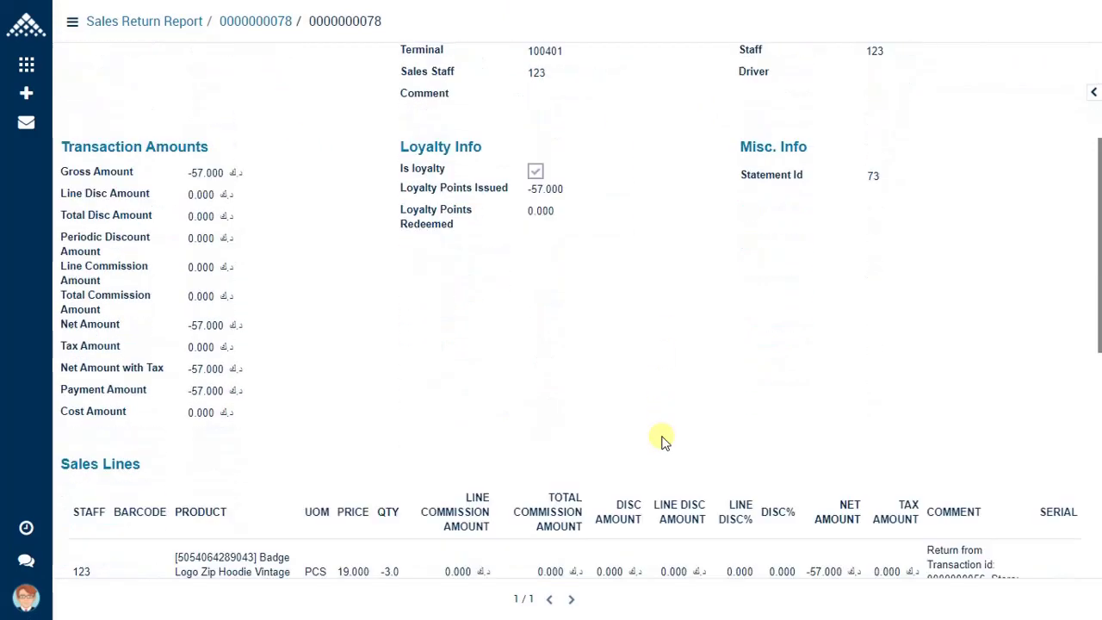
pyautogui.scroll(-2, 663, 442)
pyautogui.scroll(8, 661, 442)
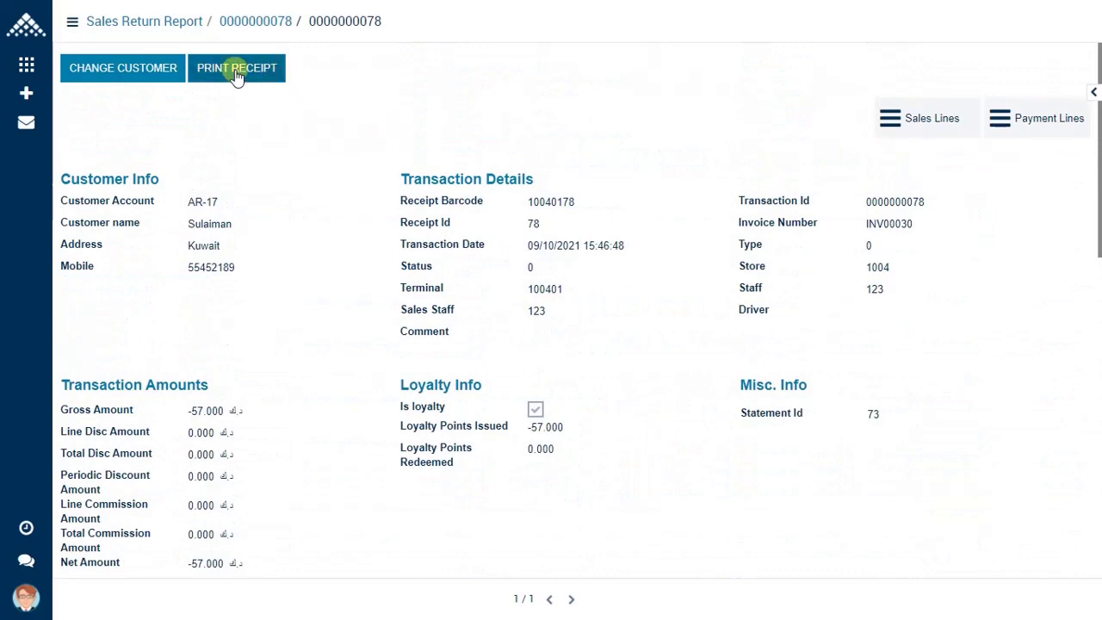
# Step: Print the return transaction's receipt and open Receipt.pdf to review its product and payment details
pyautogui.click(236, 73)
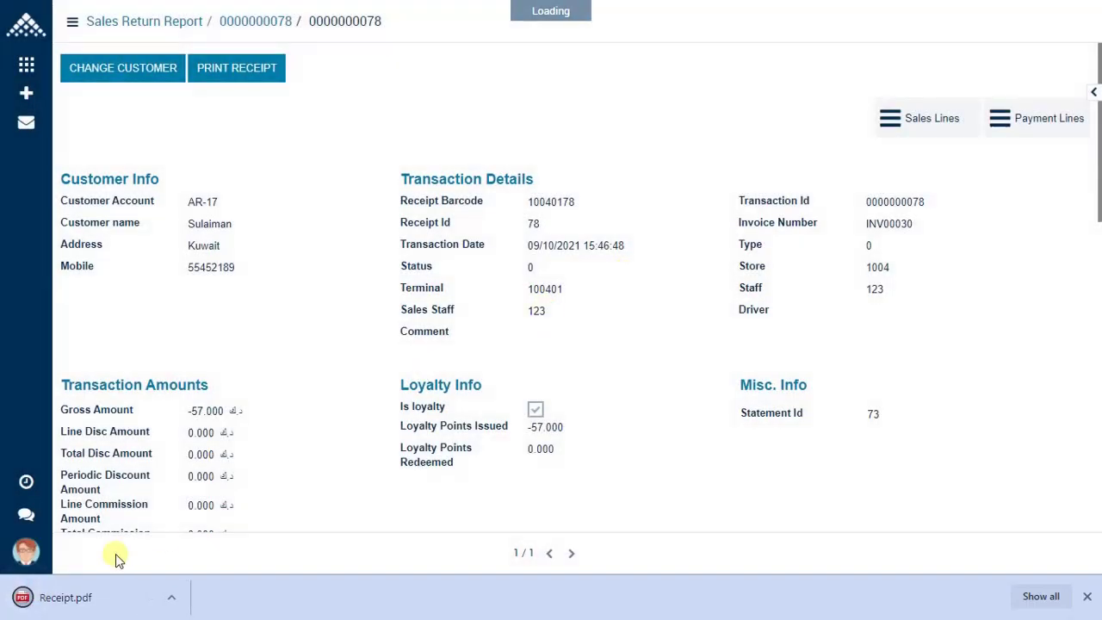
pyautogui.click(99, 591)
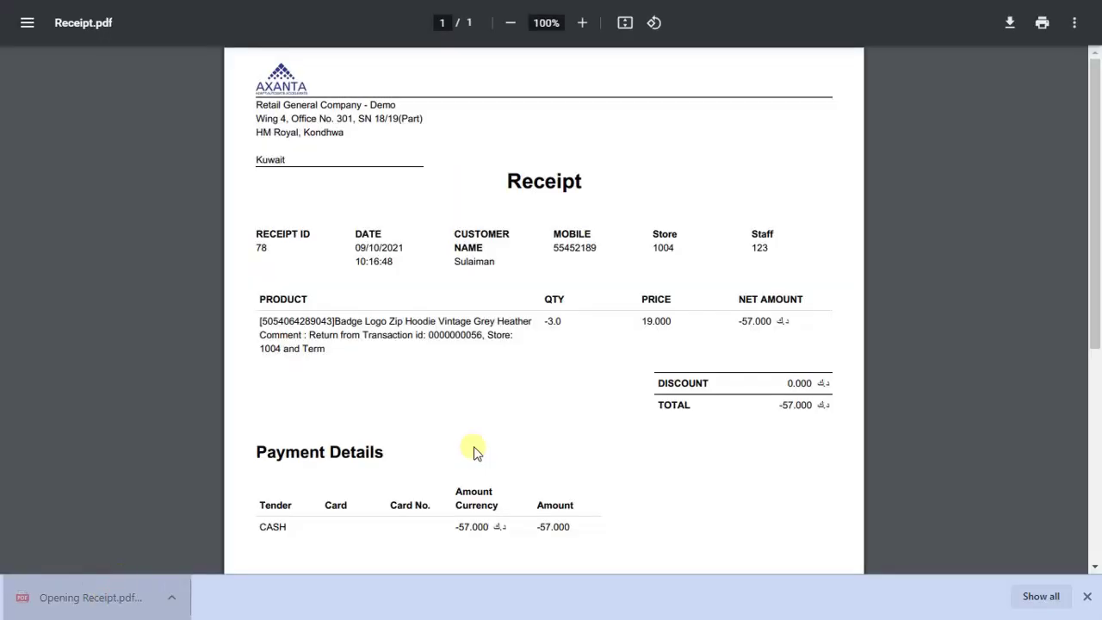
pyautogui.scroll(-3, 555, 344)
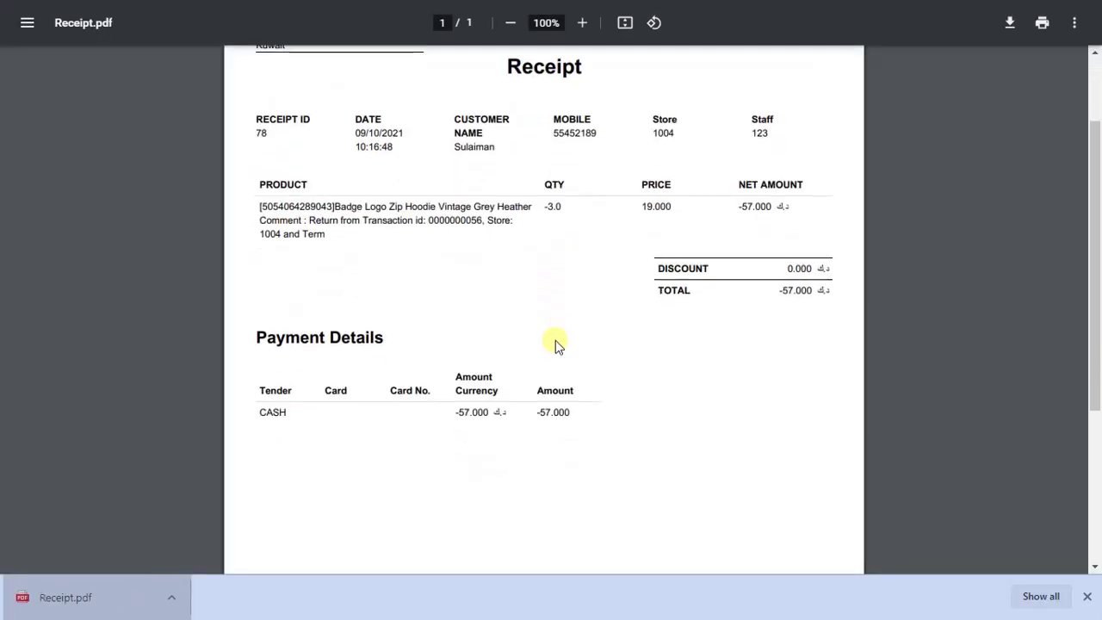
pyautogui.scroll(3, 555, 345)
pyautogui.scroll(1, 555, 343)
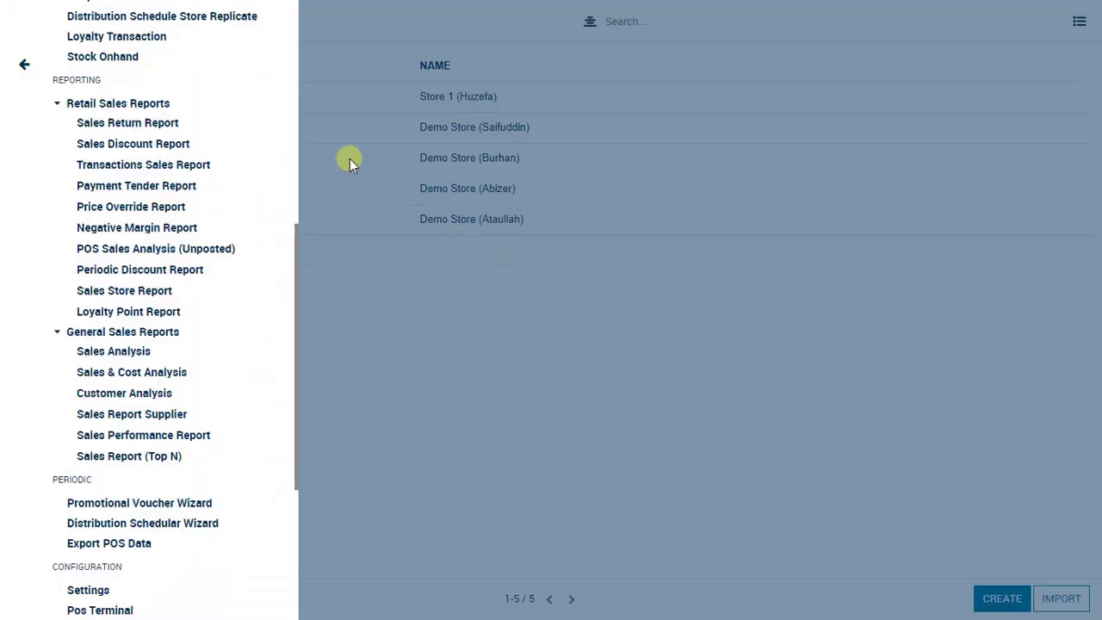
# Step: Open the Sales Discount Report from the retail sales reports
pyautogui.click(148, 147)
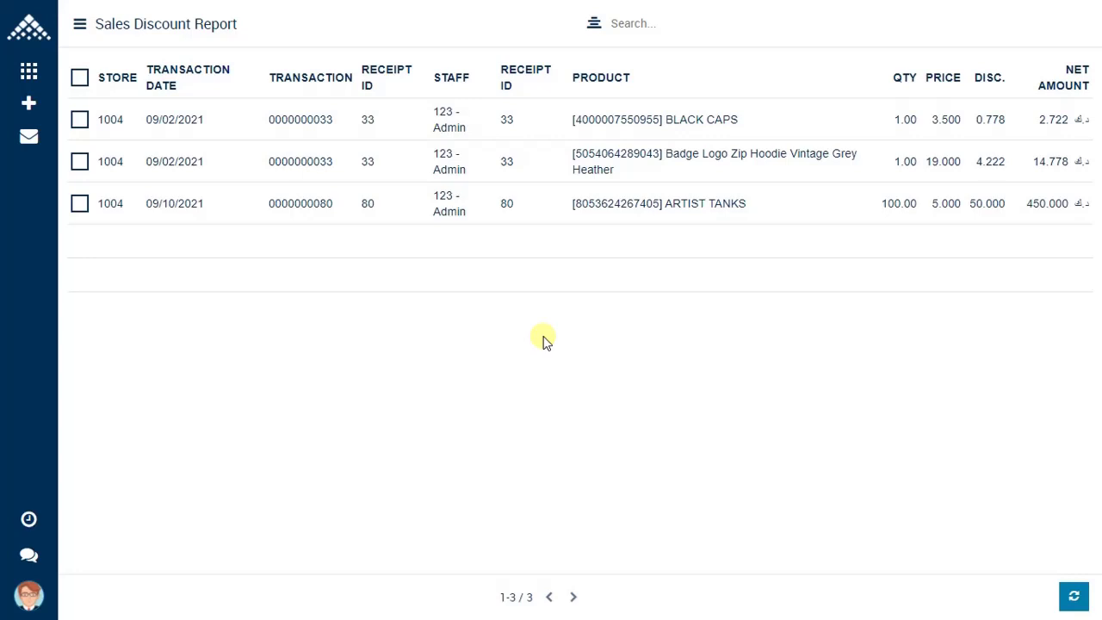
# Step: Open the ARTIST TANKS entry in the Sales Discount Report and view its full transaction
pyautogui.click(618, 216)
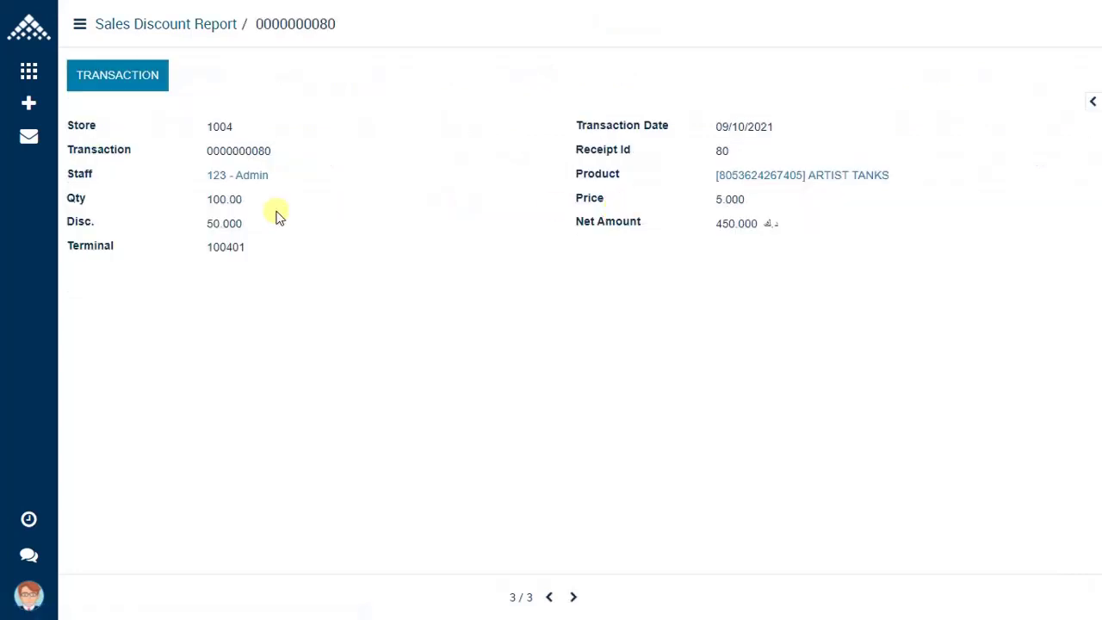
pyautogui.click(120, 77)
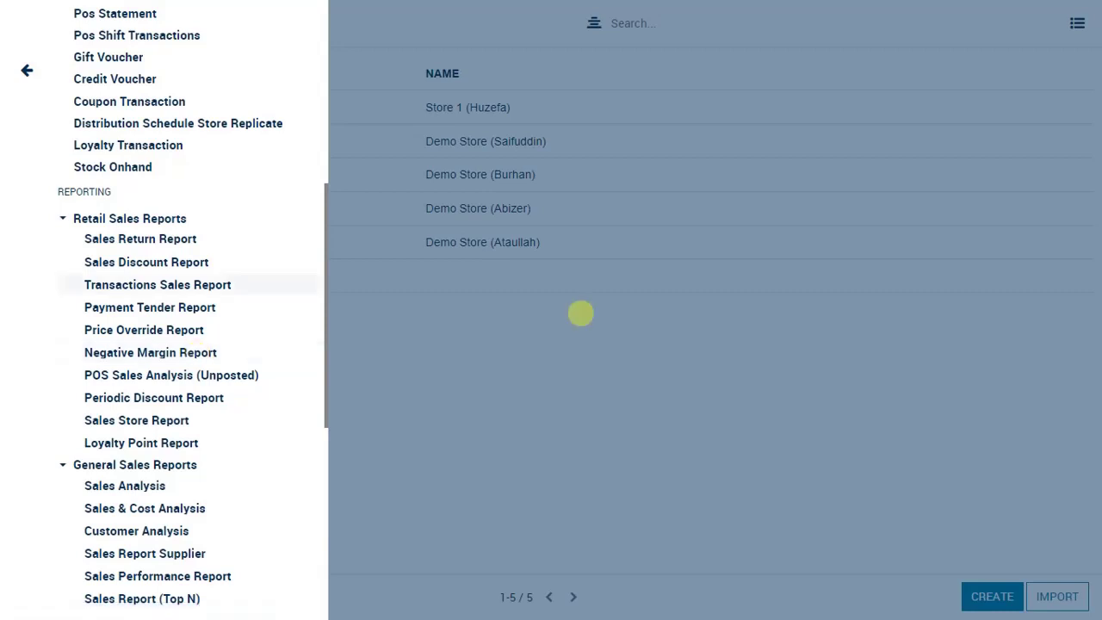
# Step: Print the Transactions Sales Report for all stores from 09/01/2021 to 09/24/2021 and open the resulting PDF
pyautogui.click(224, 286)
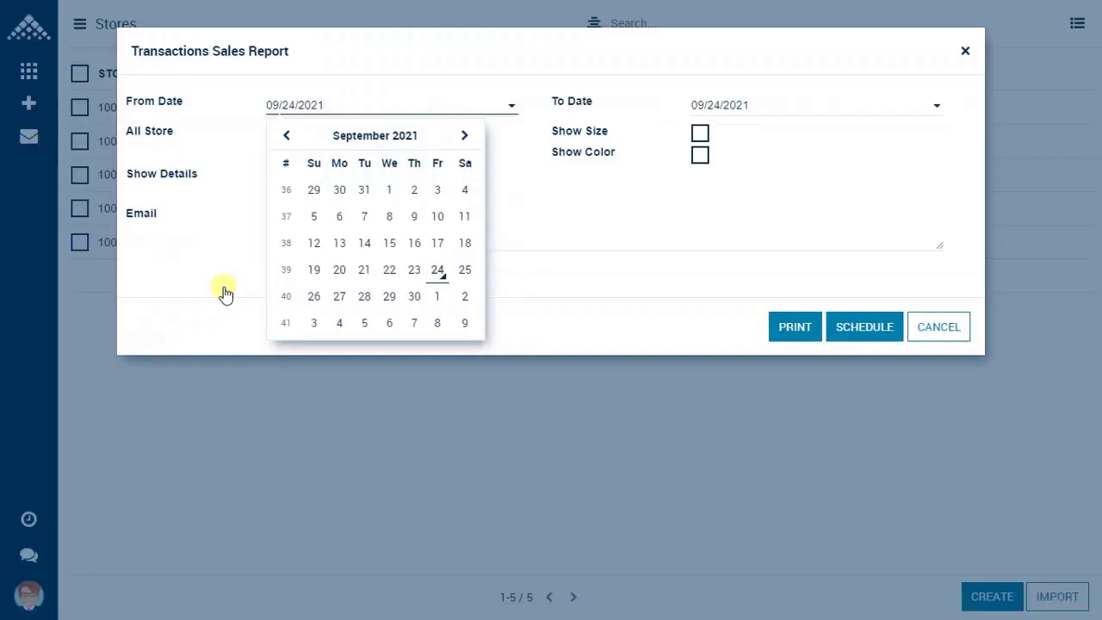
pyautogui.click(392, 188)
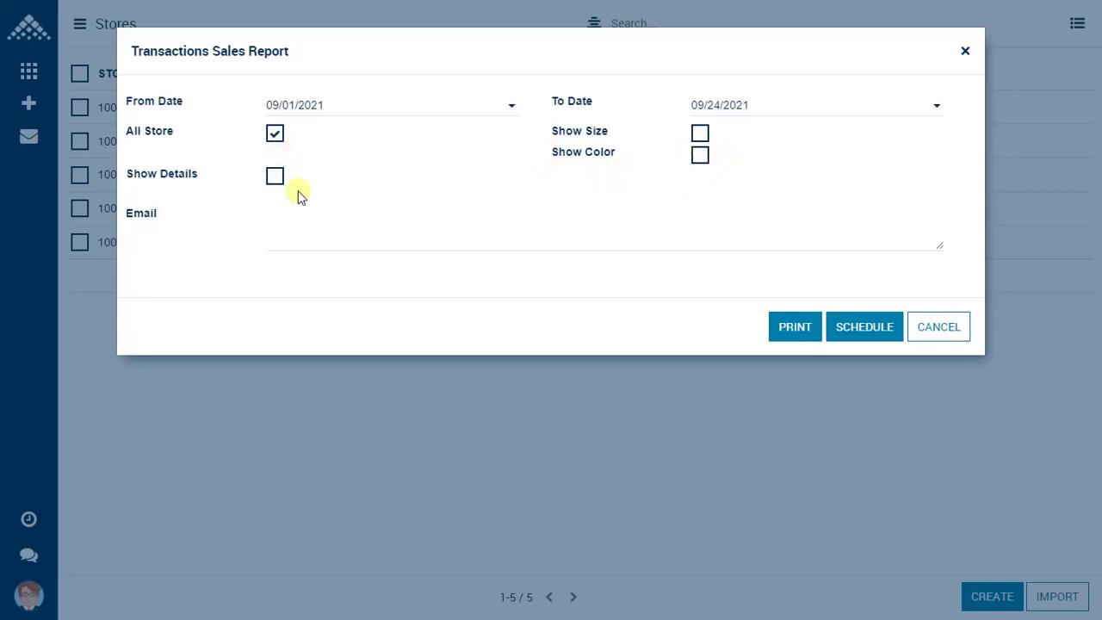
pyautogui.click(798, 332)
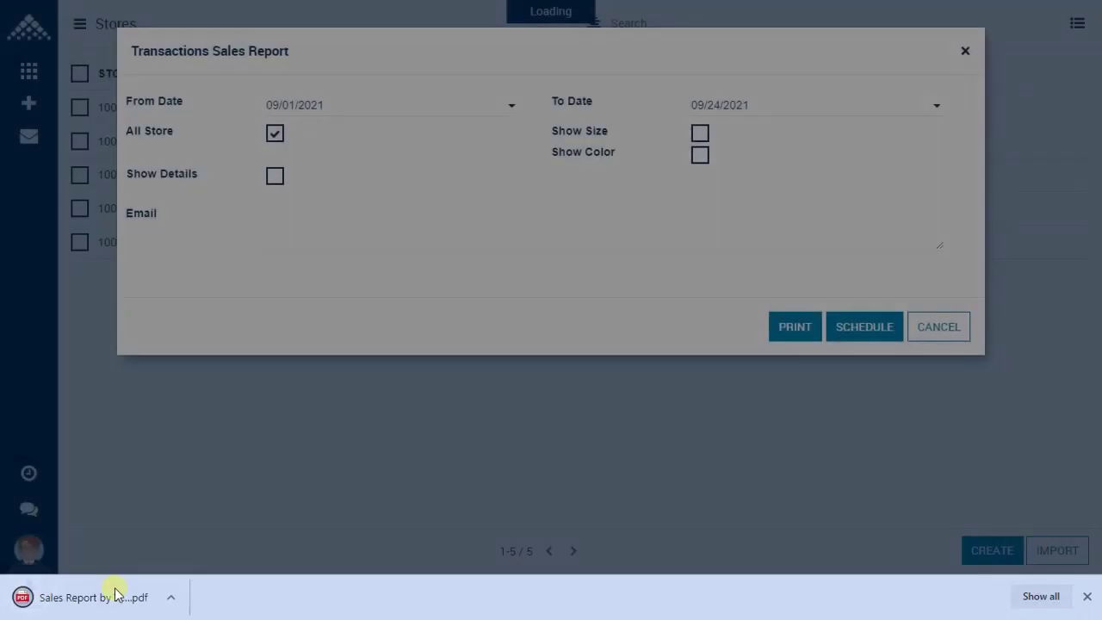
pyautogui.click(117, 595)
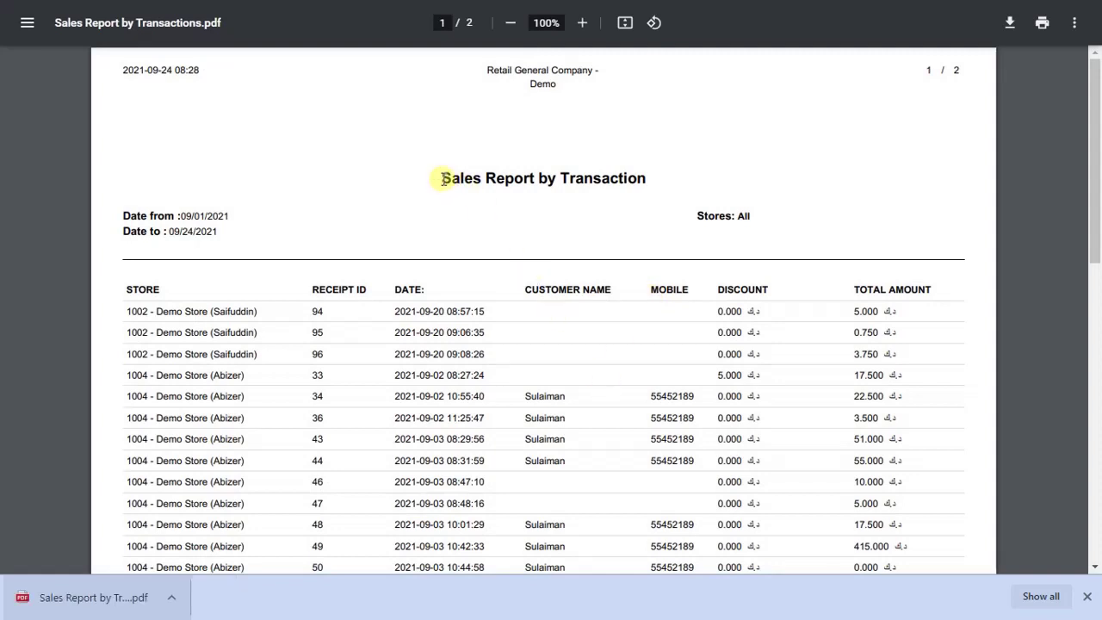
# Step: Examine the Sales Report by Transaction PDF, including its receipts, transaction count, discount and sales totals, and close it
pyautogui.moveTo(459, 175); pyautogui.dragTo(646, 173)
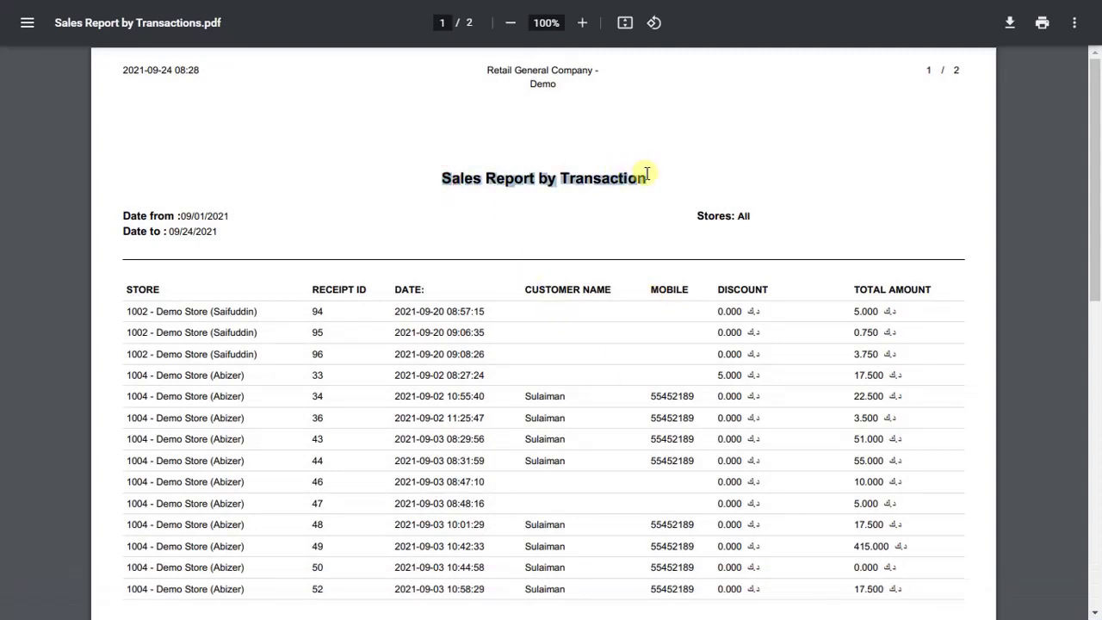
pyautogui.click(609, 250)
pyautogui.scroll(-2, 343, 463)
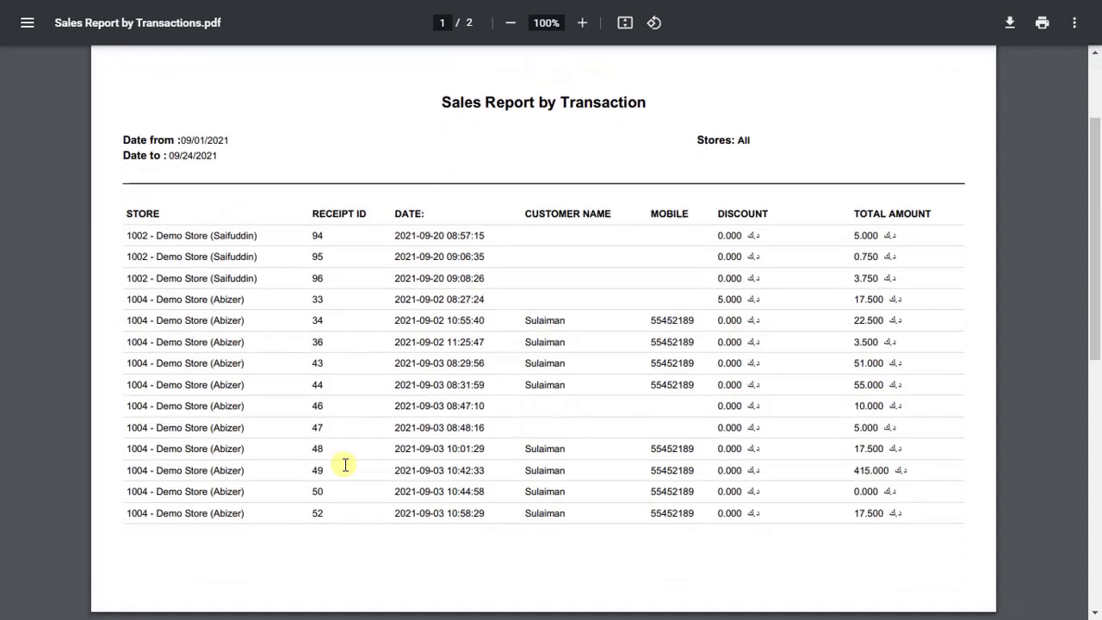
pyautogui.scroll(-6, 559, 448)
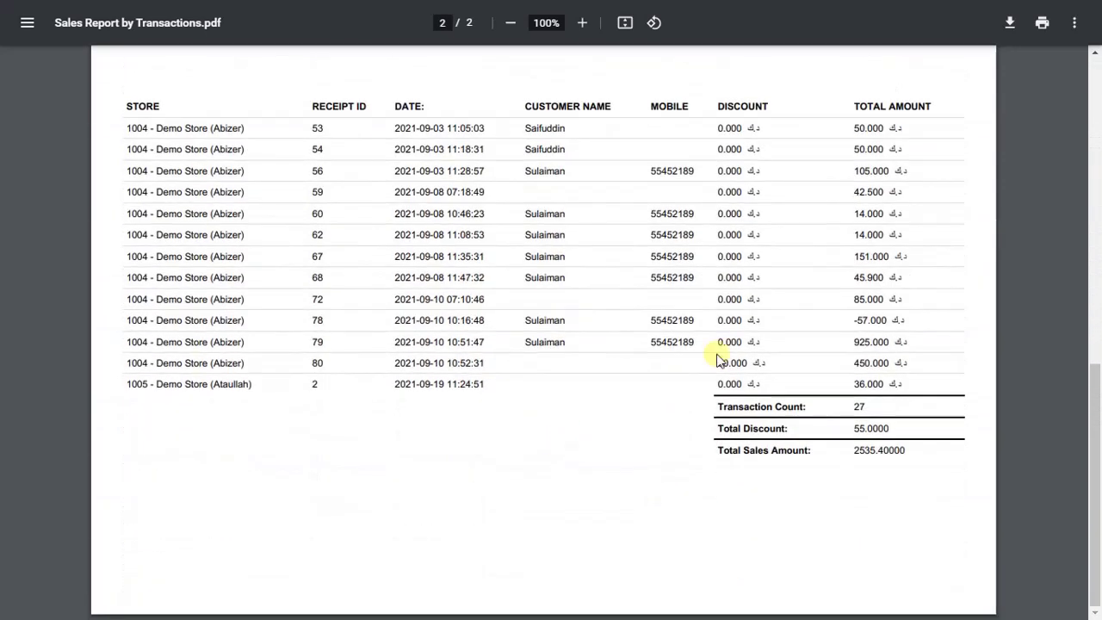
pyautogui.click(861, 403)
pyautogui.doubleClick(861, 403)
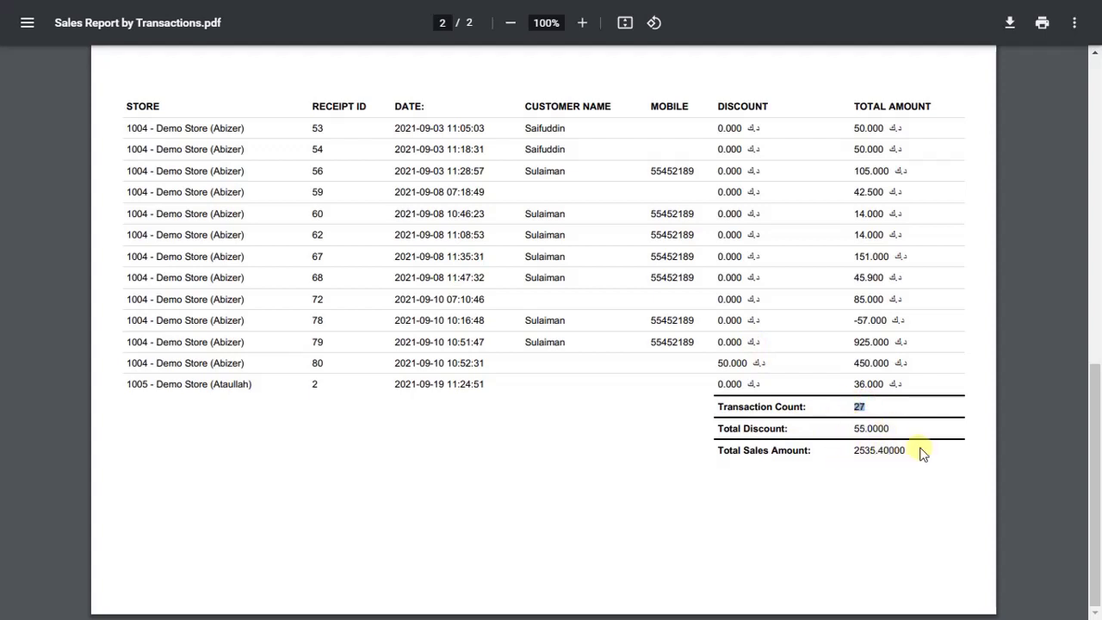
pyautogui.scroll(4, 223, 266)
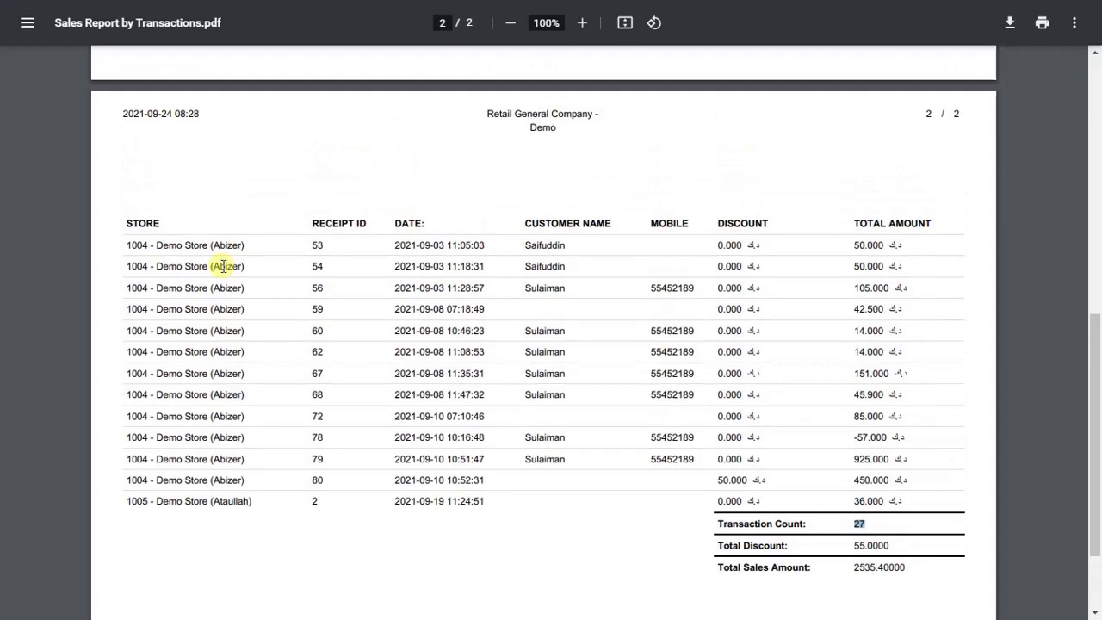
pyautogui.scroll(3, 223, 266)
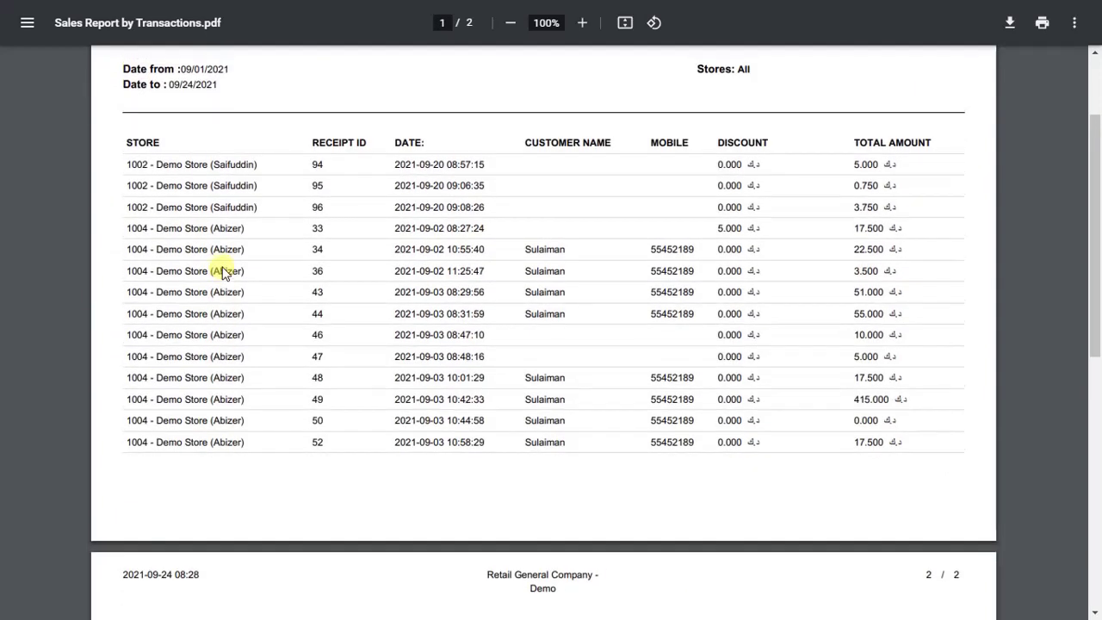
pyautogui.scroll(1, 223, 267)
pyautogui.scroll(-1, 282, 388)
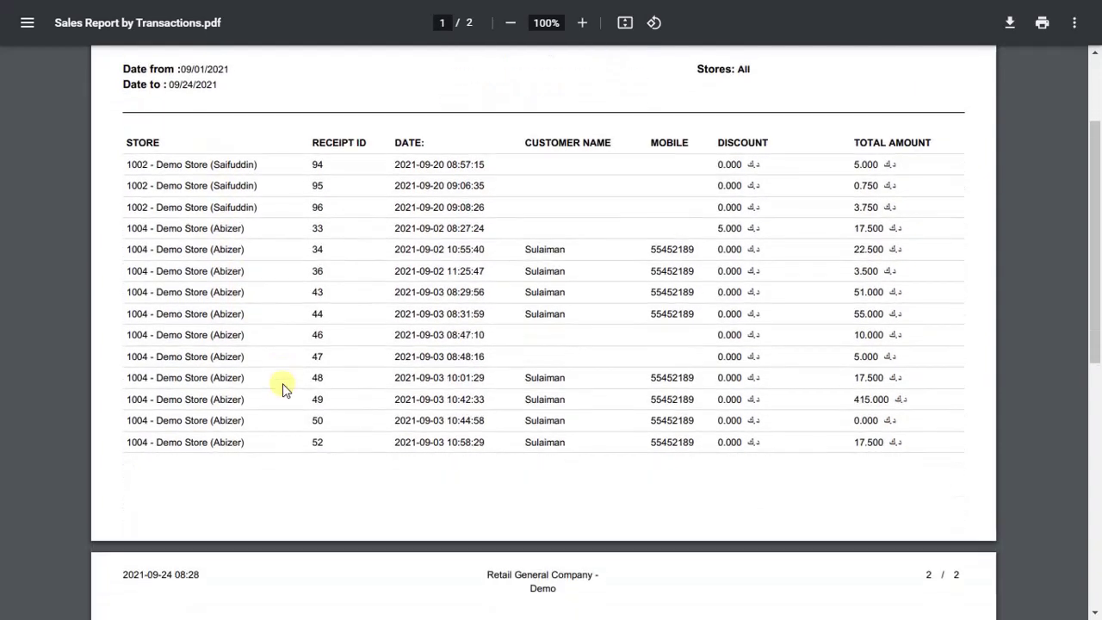
pyautogui.hotkey('ctrl', 'w')
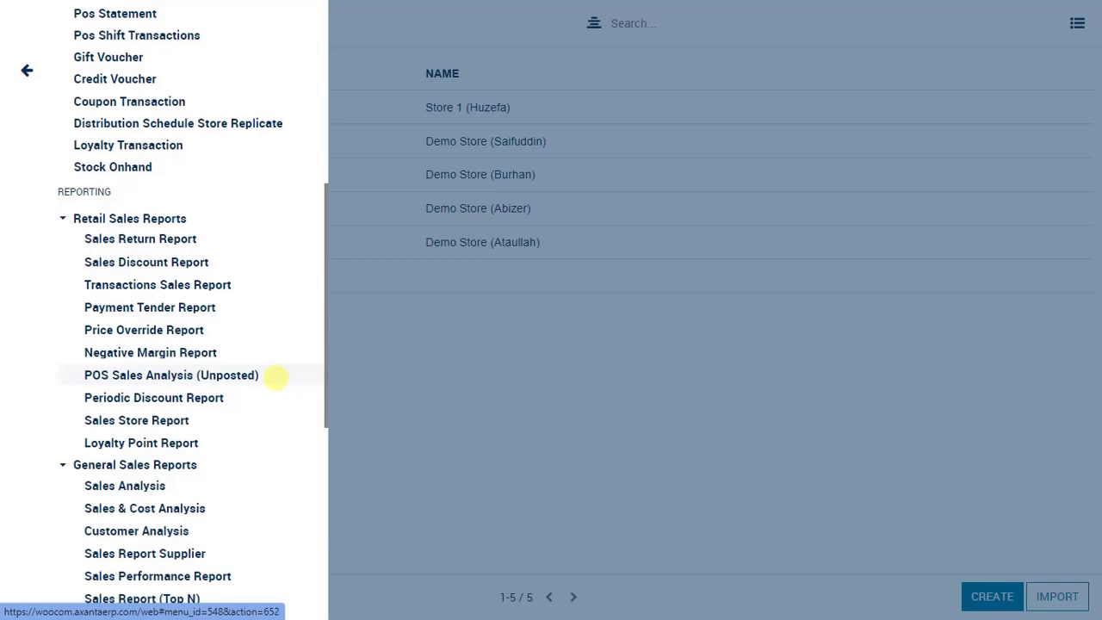
# Step: Open the POS Sales Analysis (Unposted) wizard and set the date selection to All Time and the default view to Pivot
pyautogui.click(203, 381)
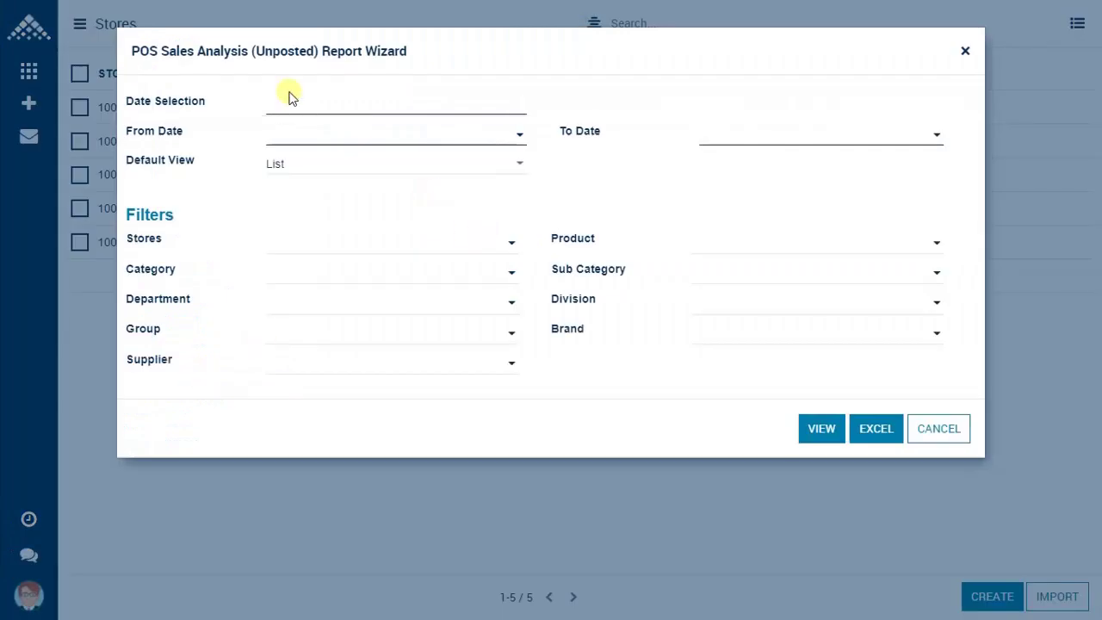
pyautogui.click(376, 108)
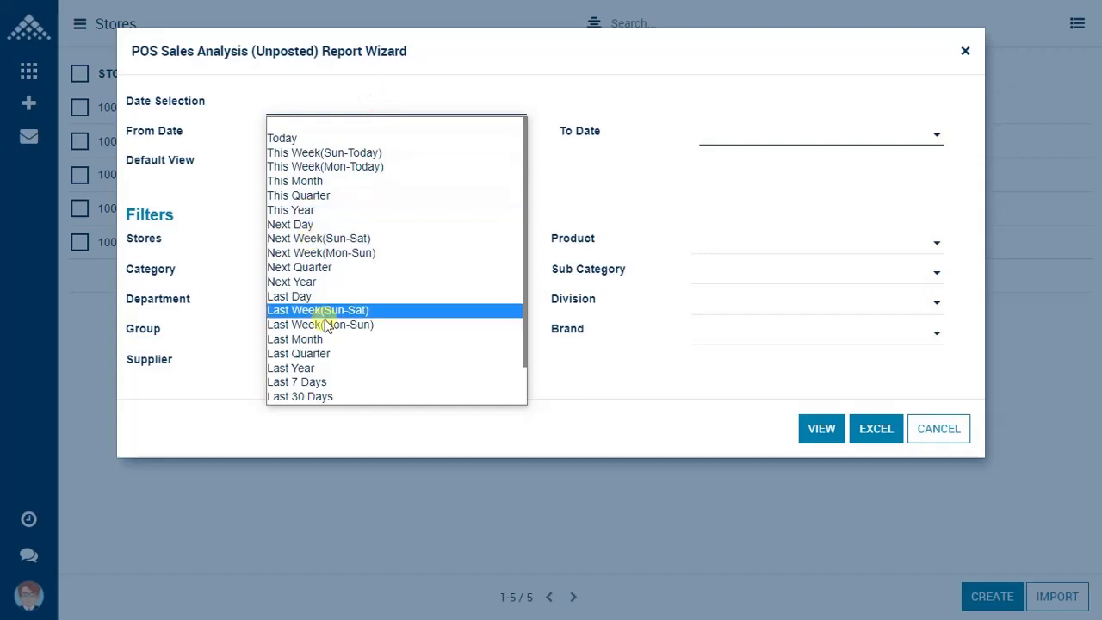
pyautogui.scroll(-2, 301, 344)
pyautogui.click(306, 397)
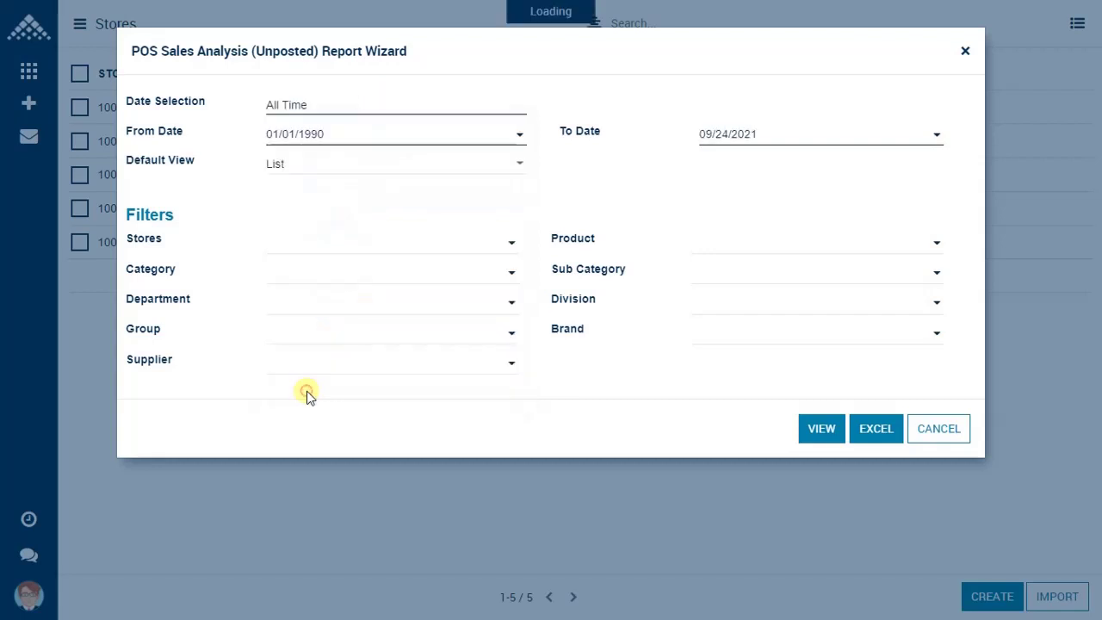
pyautogui.click(302, 172)
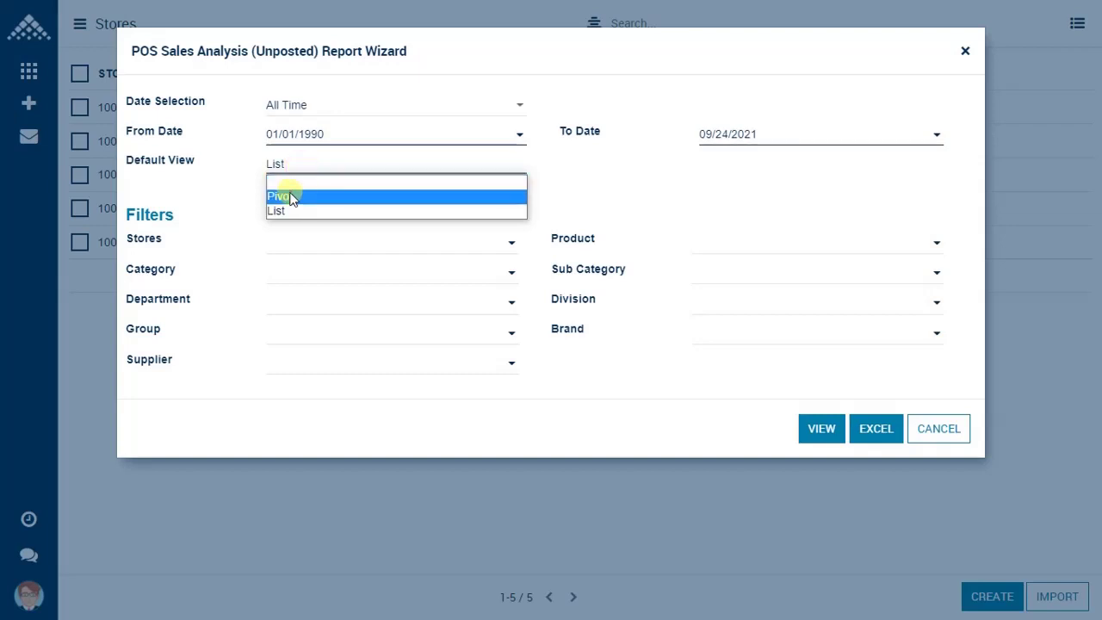
pyautogui.click(289, 192)
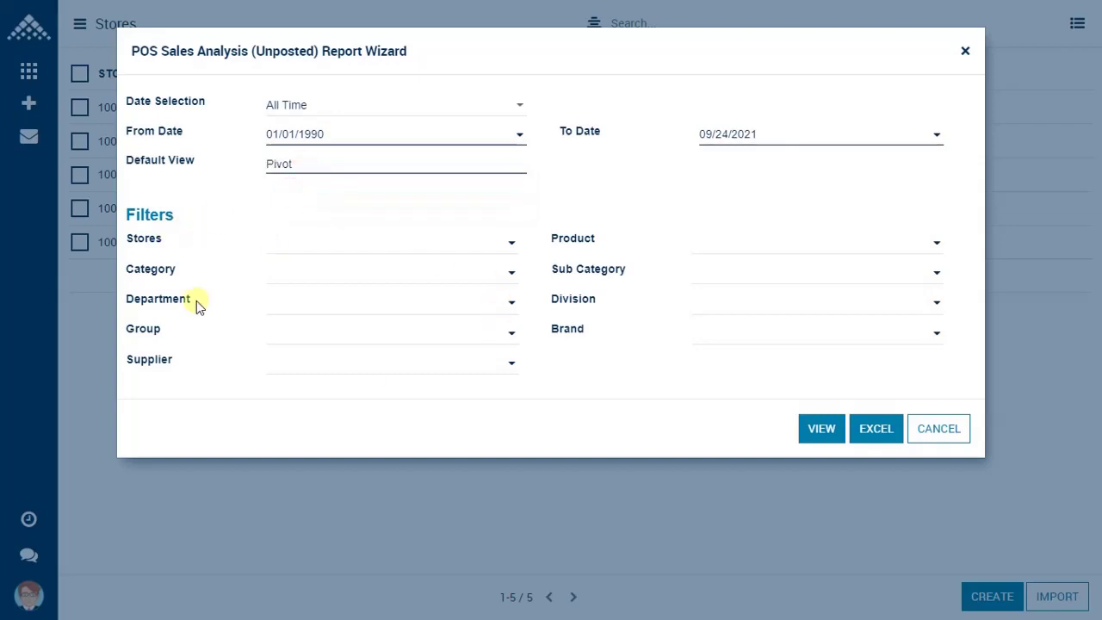
# Step: Check the available store filter choices without selecting any, and view the POS Sales Analysis report
pyautogui.click(428, 244)
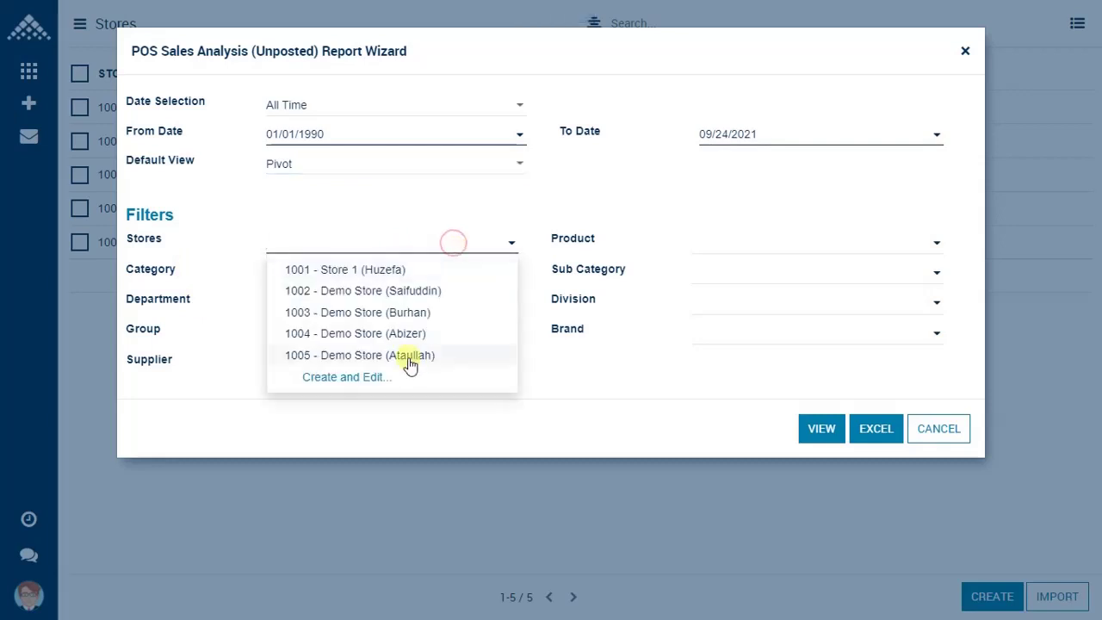
pyautogui.click(498, 215)
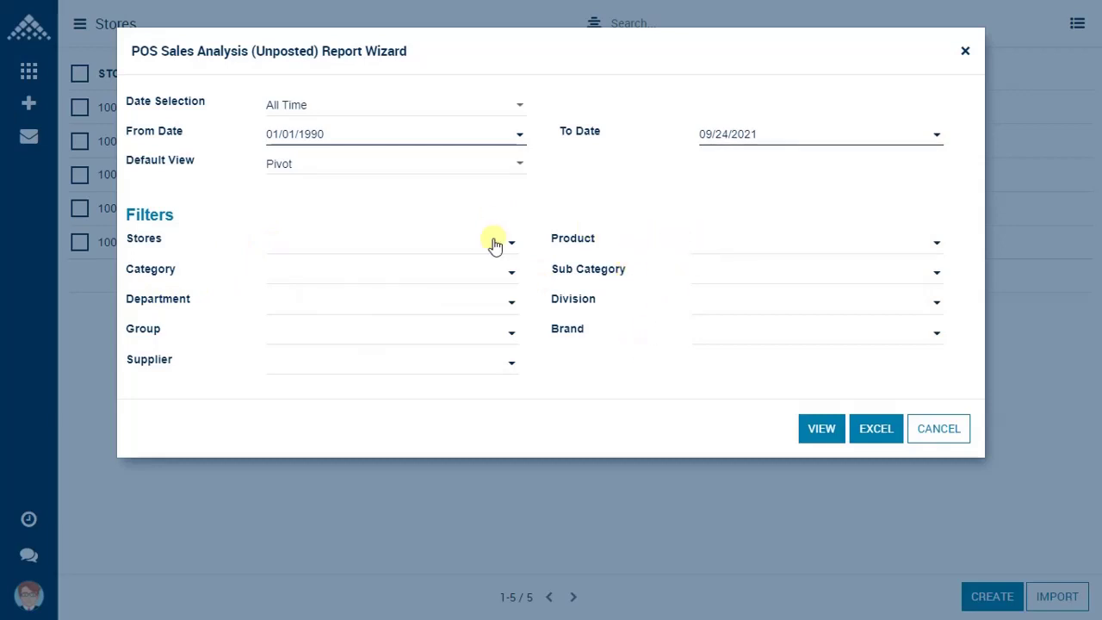
pyautogui.click(822, 429)
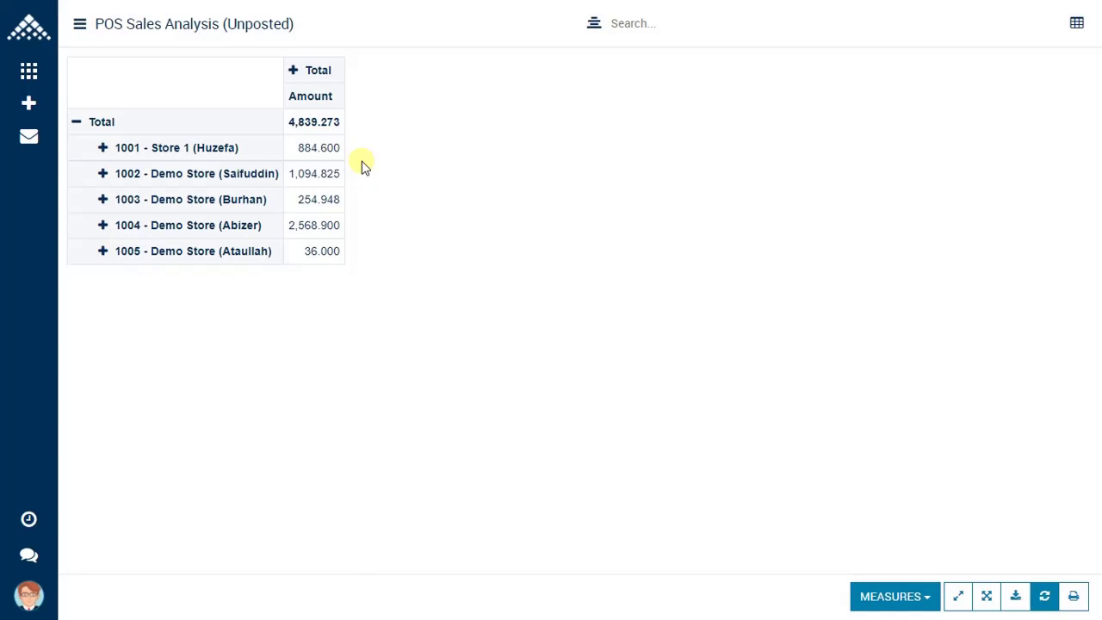
# Step: Break down the pivot's Total column by date, grouped by month
pyautogui.click(293, 71)
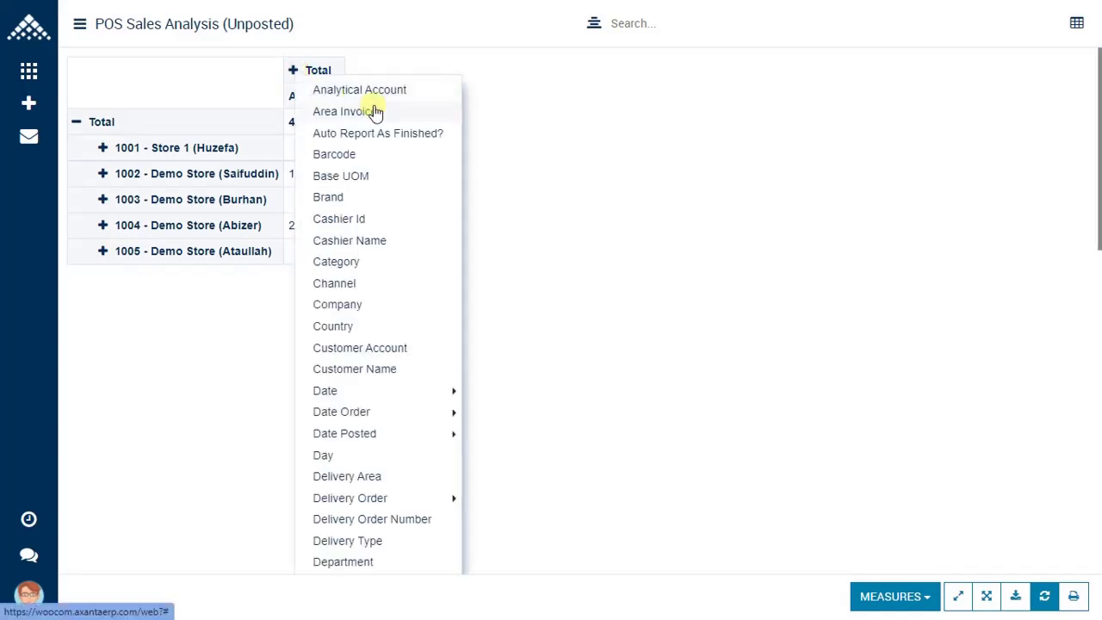
pyautogui.scroll(-5, 399, 357)
pyautogui.scroll(-5, 399, 356)
pyautogui.scroll(8, 398, 354)
pyautogui.scroll(3, 398, 355)
pyautogui.moveTo(428, 374)
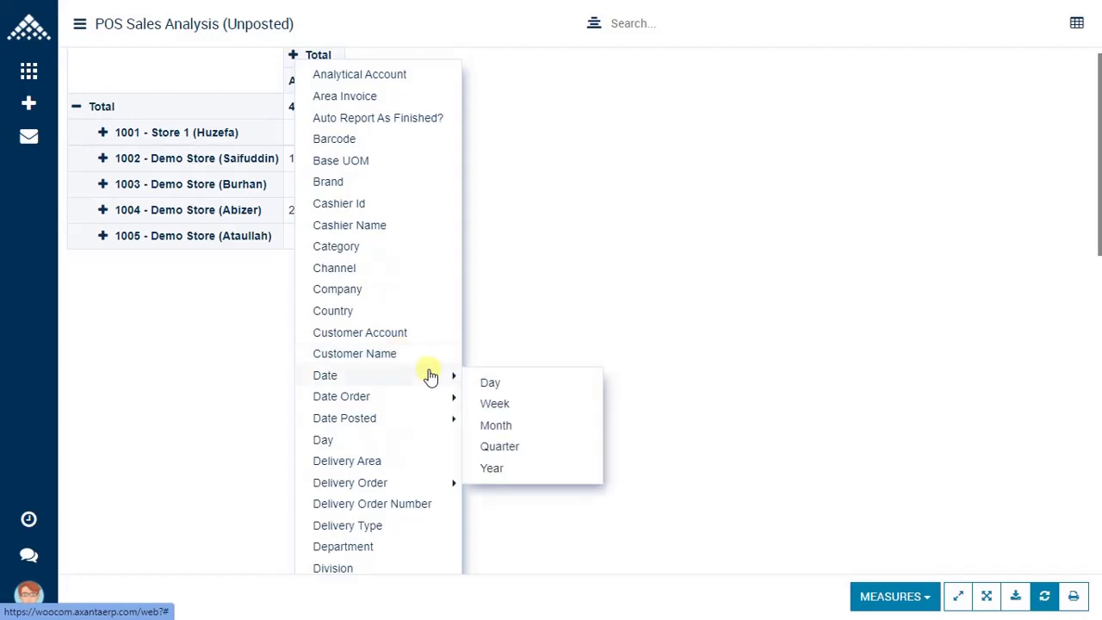
pyautogui.click(496, 425)
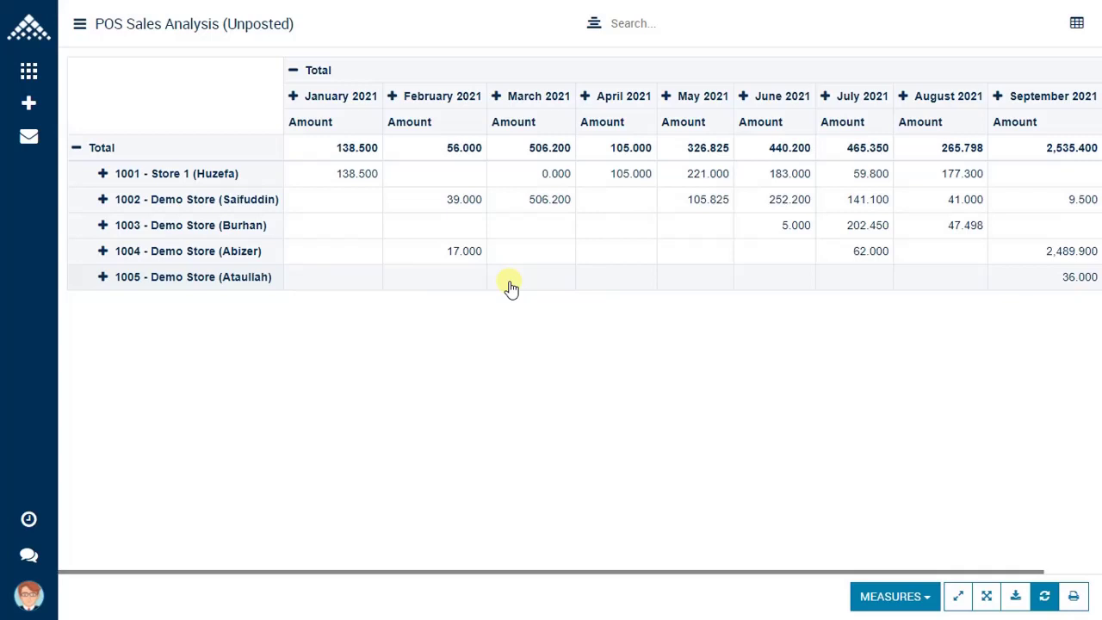
# Step: Expand store 1004 by product in the pivot and look across its monthly amounts
pyautogui.click(102, 251)
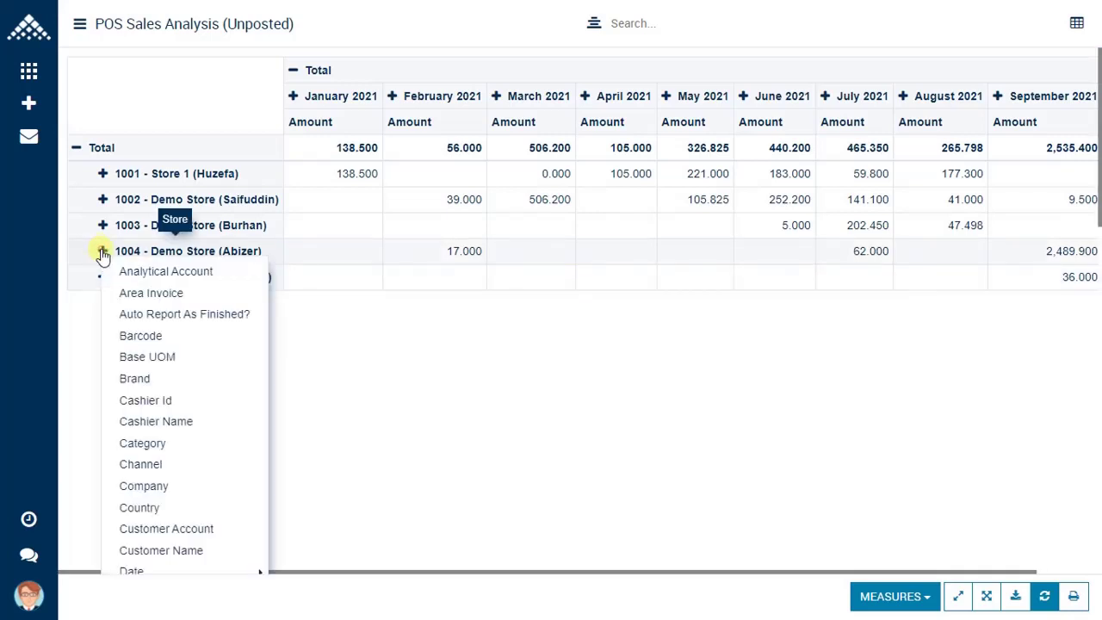
pyautogui.scroll(-8, 187, 384)
pyautogui.scroll(-4, 191, 384)
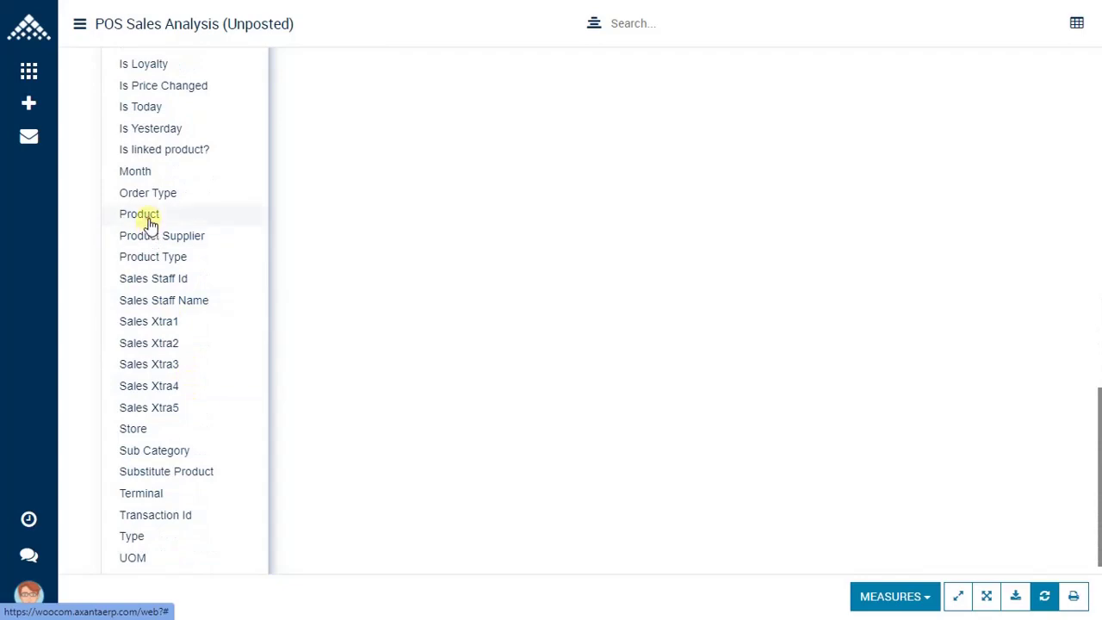
pyautogui.click(142, 214)
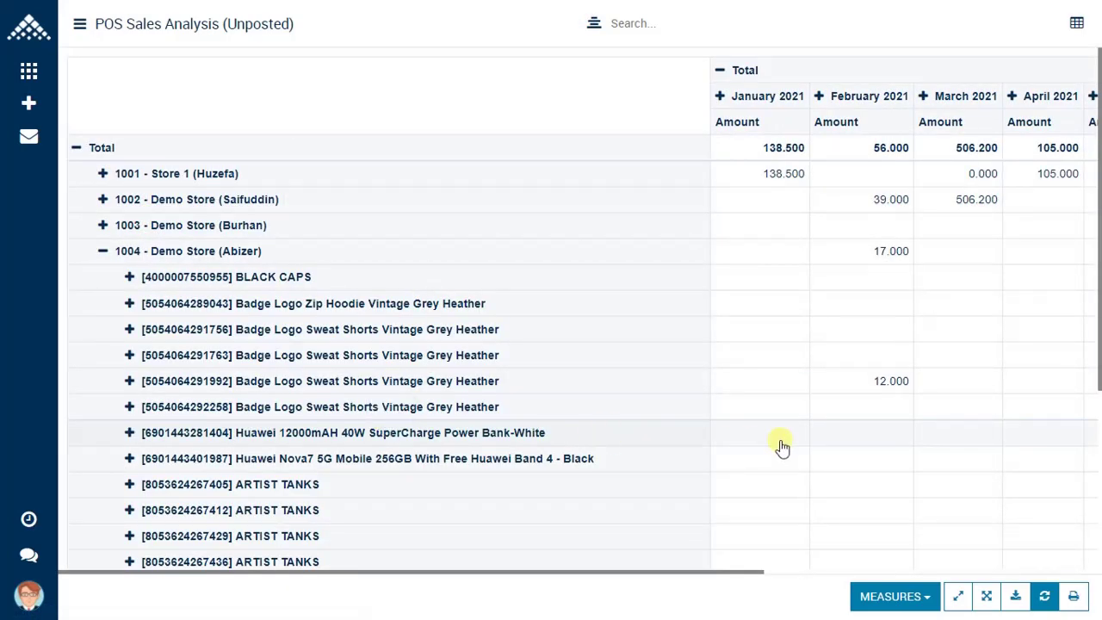
pyautogui.hscroll(5, 782, 446)
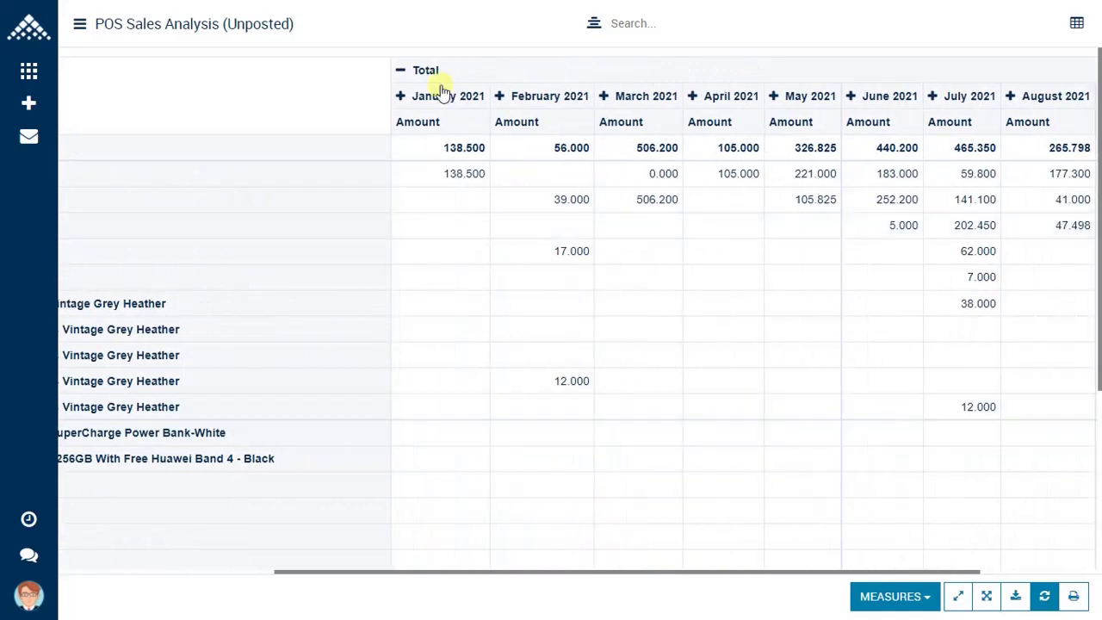
pyautogui.hscroll(1, 977, 325)
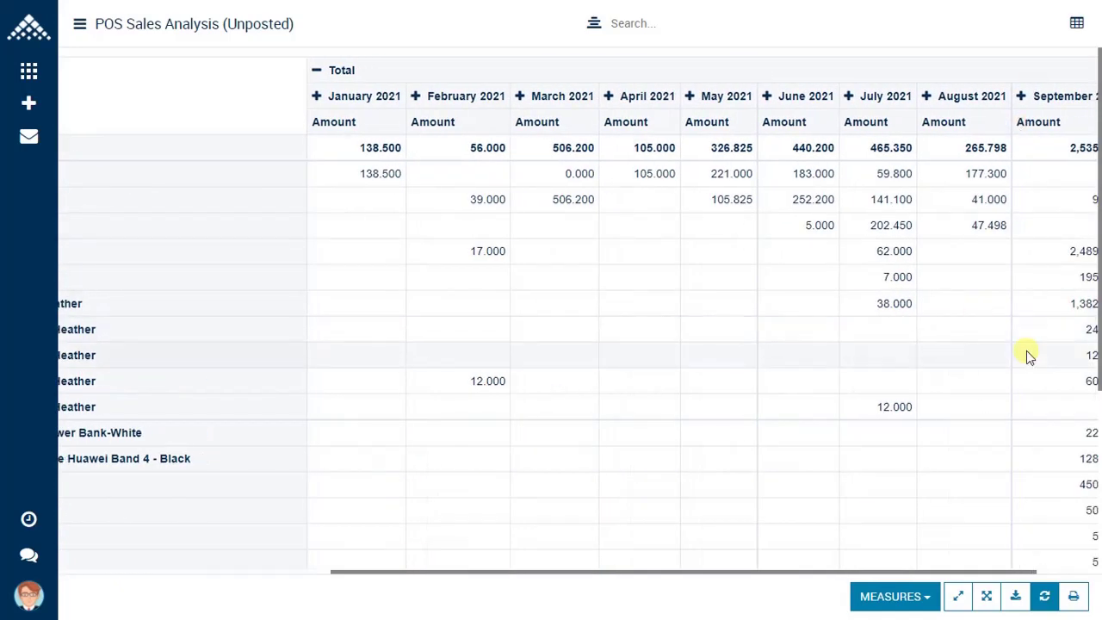
pyautogui.hscroll(-8, 686, 416)
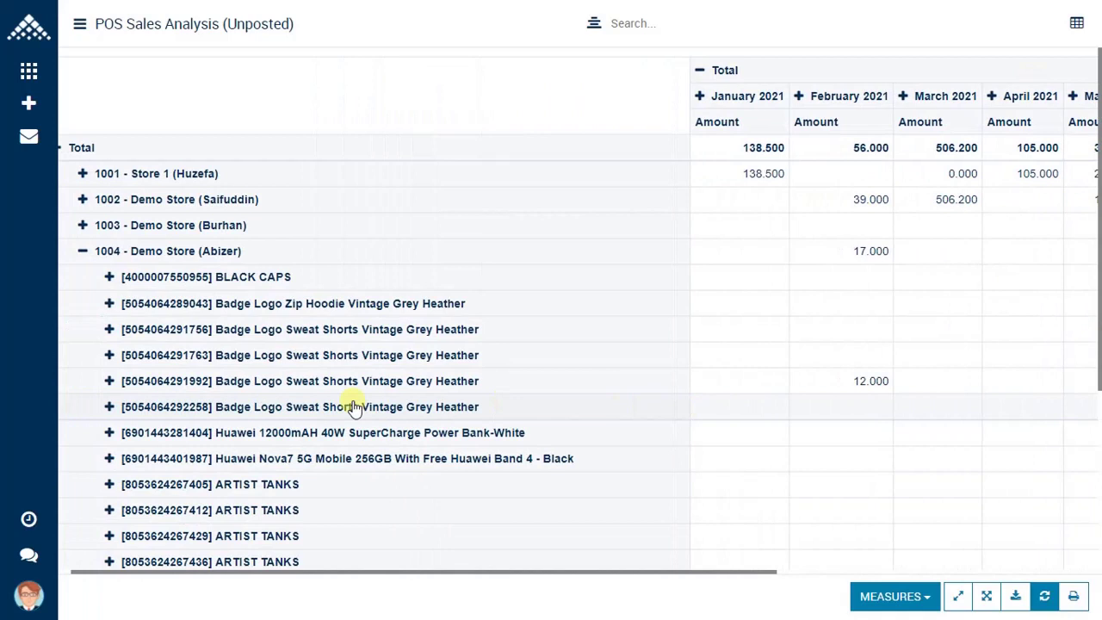
pyautogui.click(129, 277)
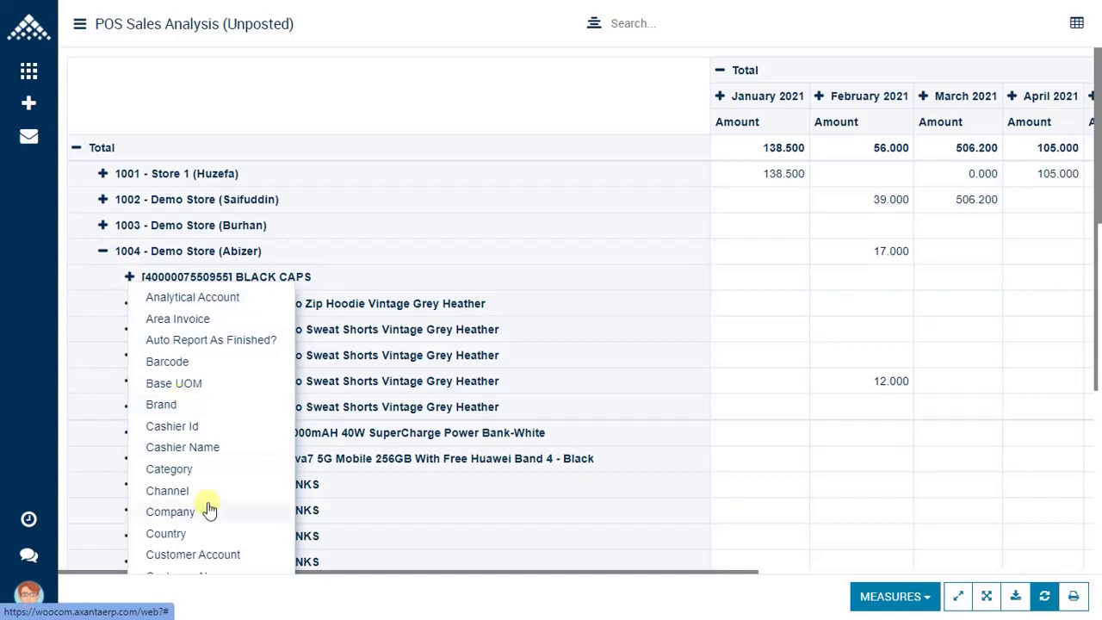
pyautogui.scroll(-4, 206, 506)
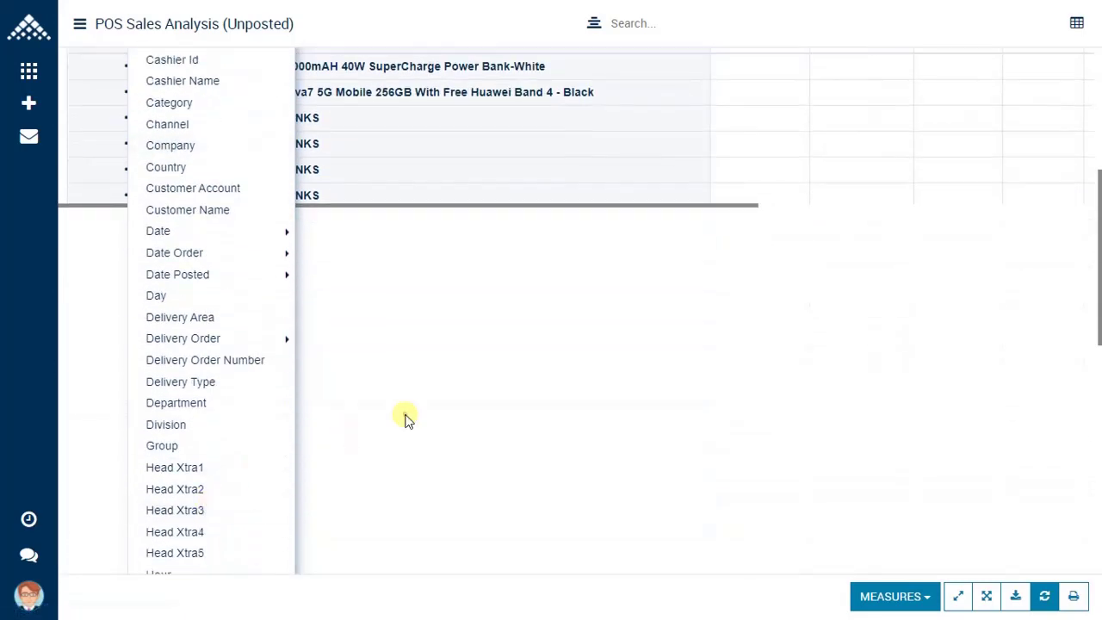
pyautogui.click(405, 420)
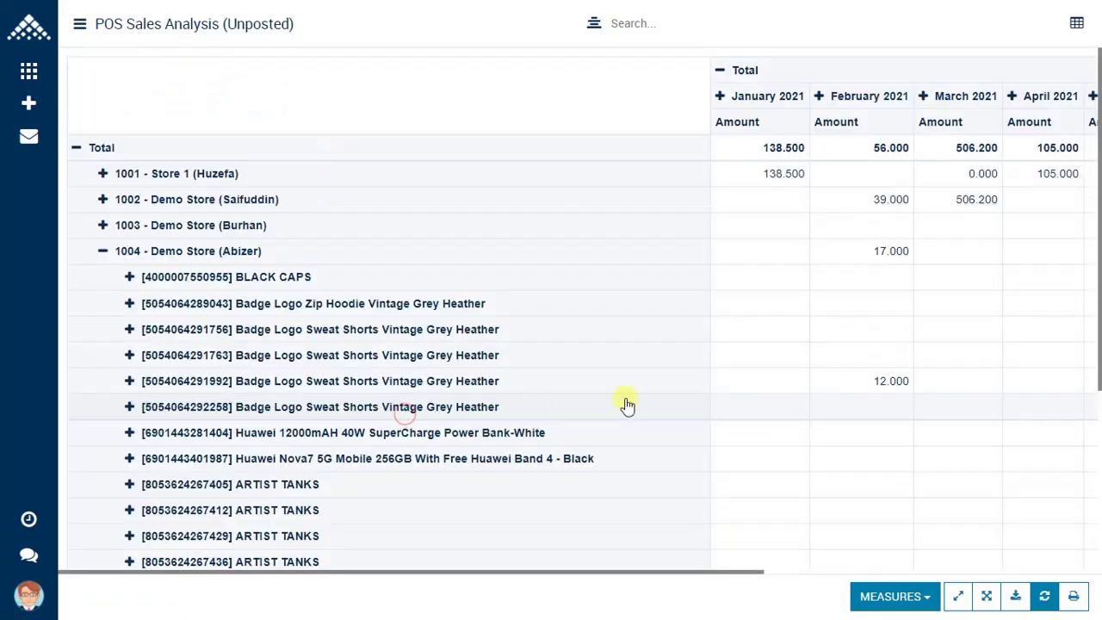
# Step: Review the available search filters and apply the saved Monthly Sales by Division favorite to the POS sales pivot
pyautogui.click(593, 28)
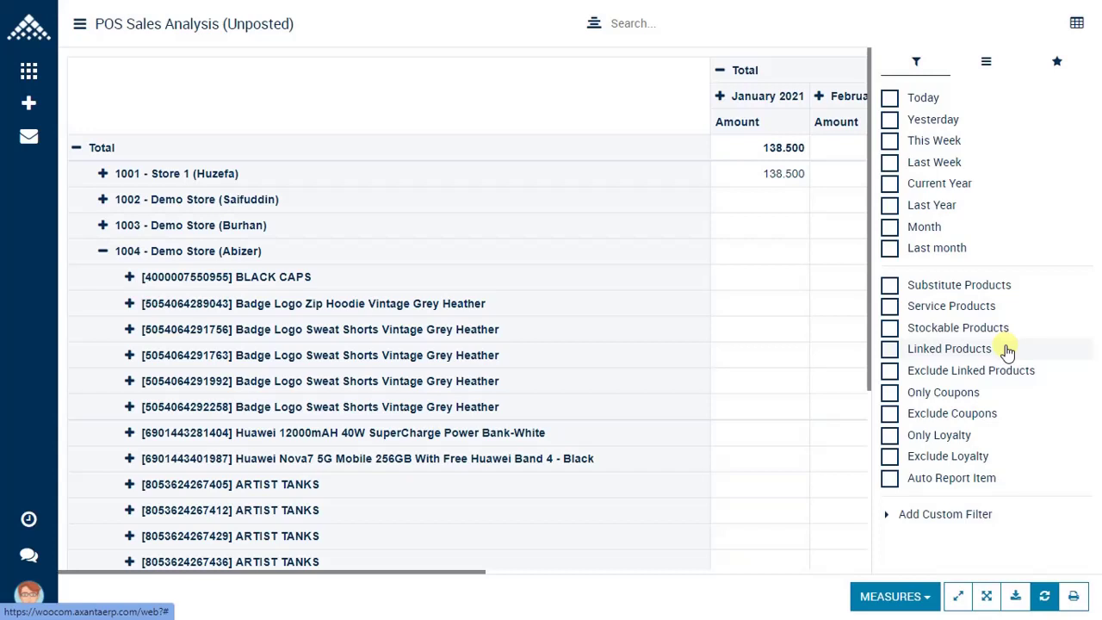
pyautogui.click(1058, 63)
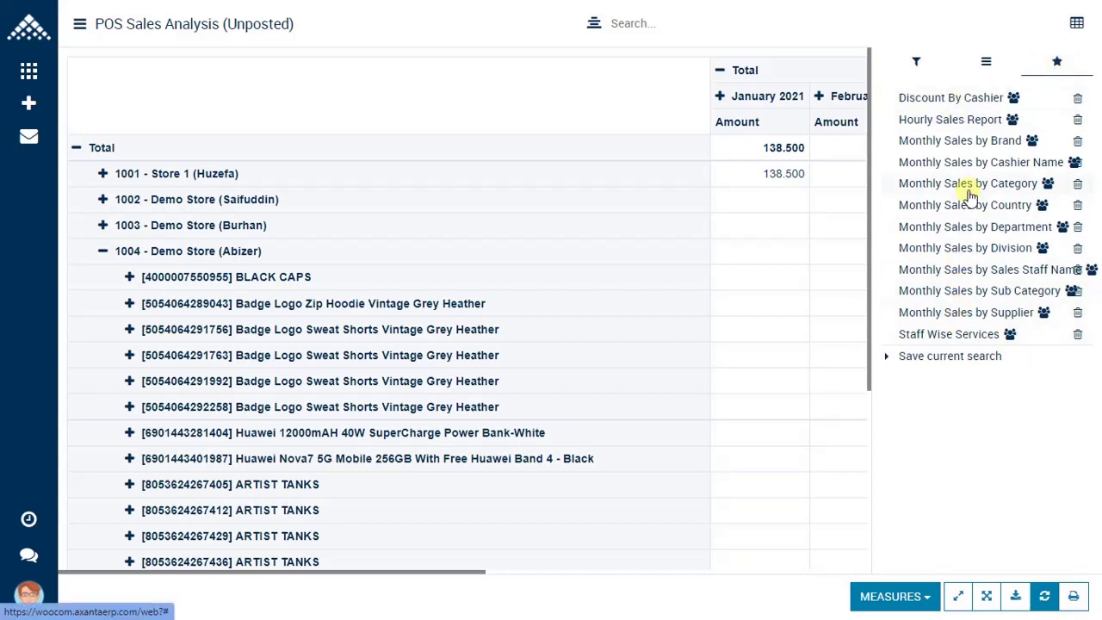
pyautogui.click(979, 257)
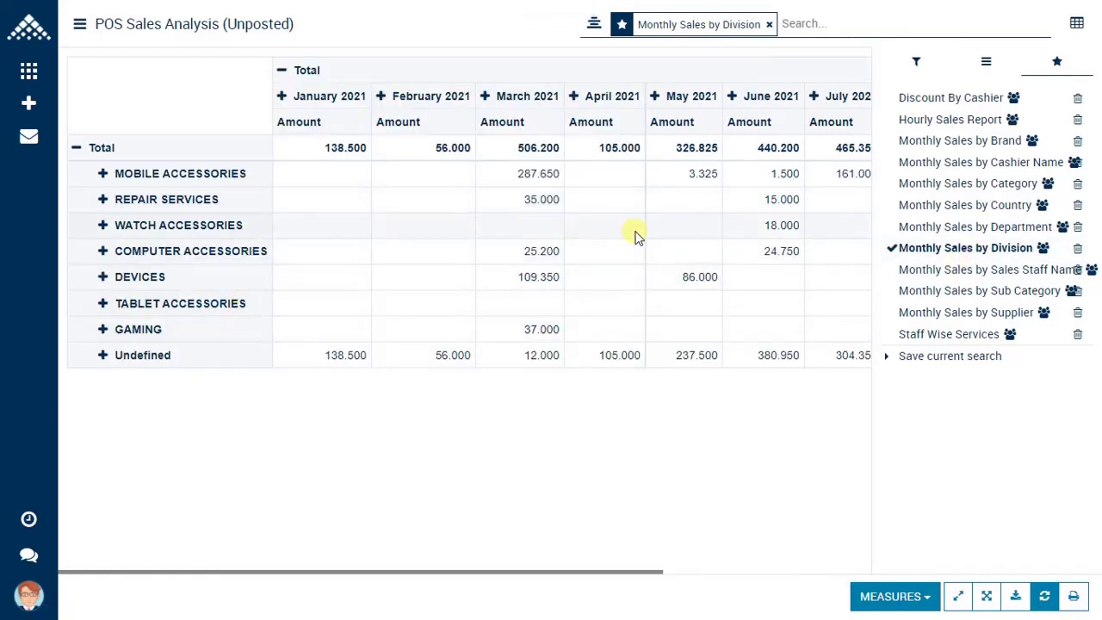
# Step: Switch the pivot to the saved Monthly Sales by Sub Category favorite and check the options for saving the current search
pyautogui.click(978, 291)
pyautogui.scroll(-2, 247, 435)
pyautogui.scroll(-2, 259, 440)
pyautogui.scroll(4, 250, 432)
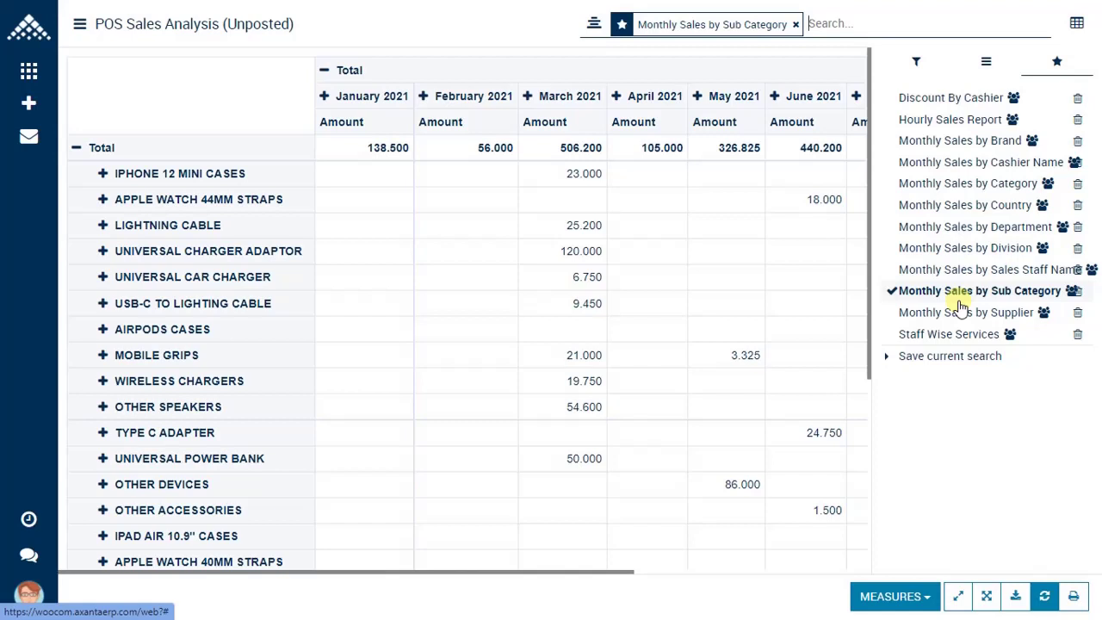
pyautogui.click(953, 362)
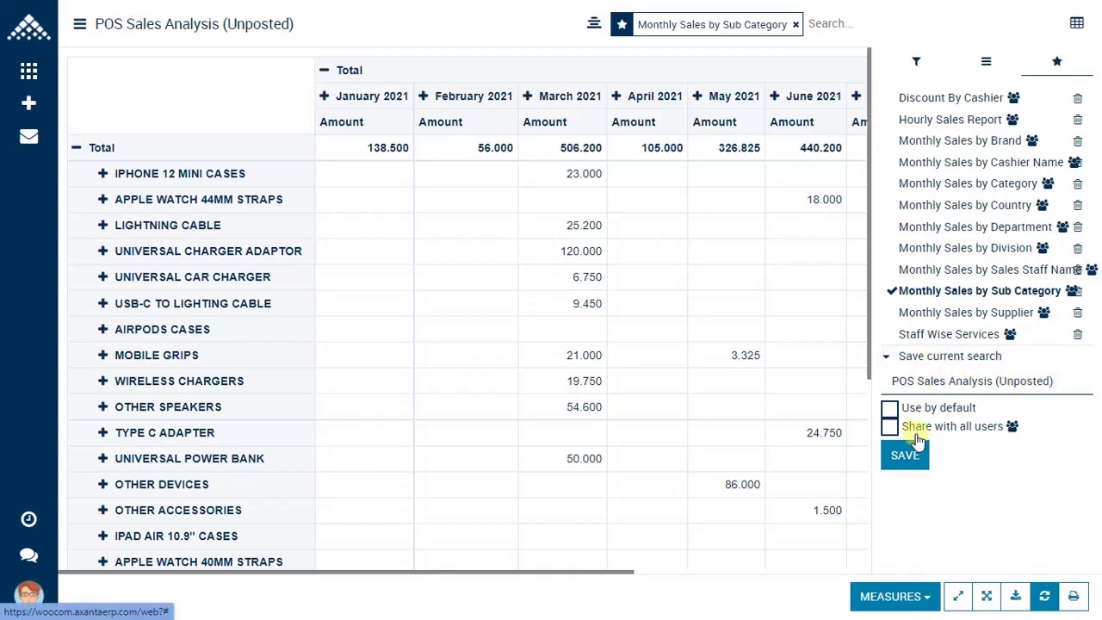
pyautogui.click(902, 360)
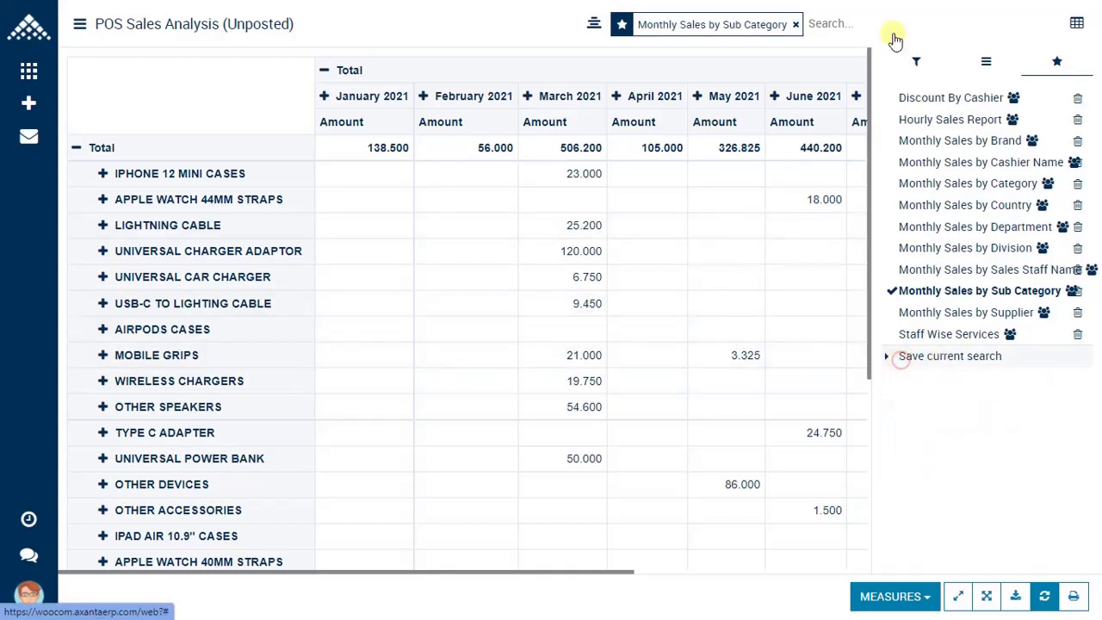
# Step: Add the Periodic Discount Amount, Base Quantity and Line Commission Amount measures to the pivot and look across the monthly columns
pyautogui.click(896, 594)
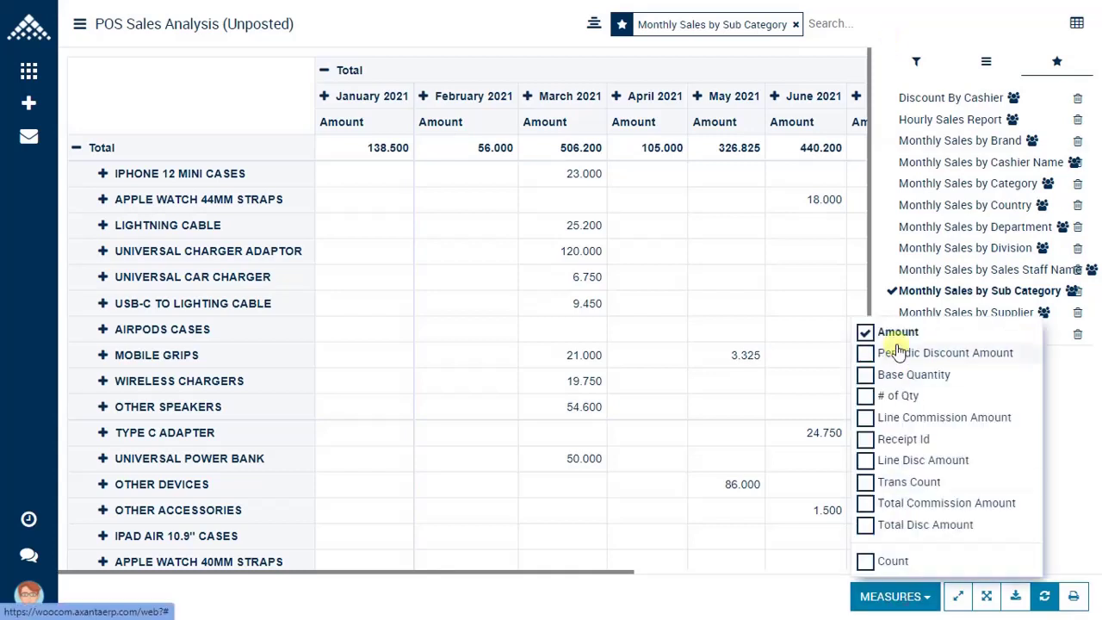
pyautogui.click(867, 354)
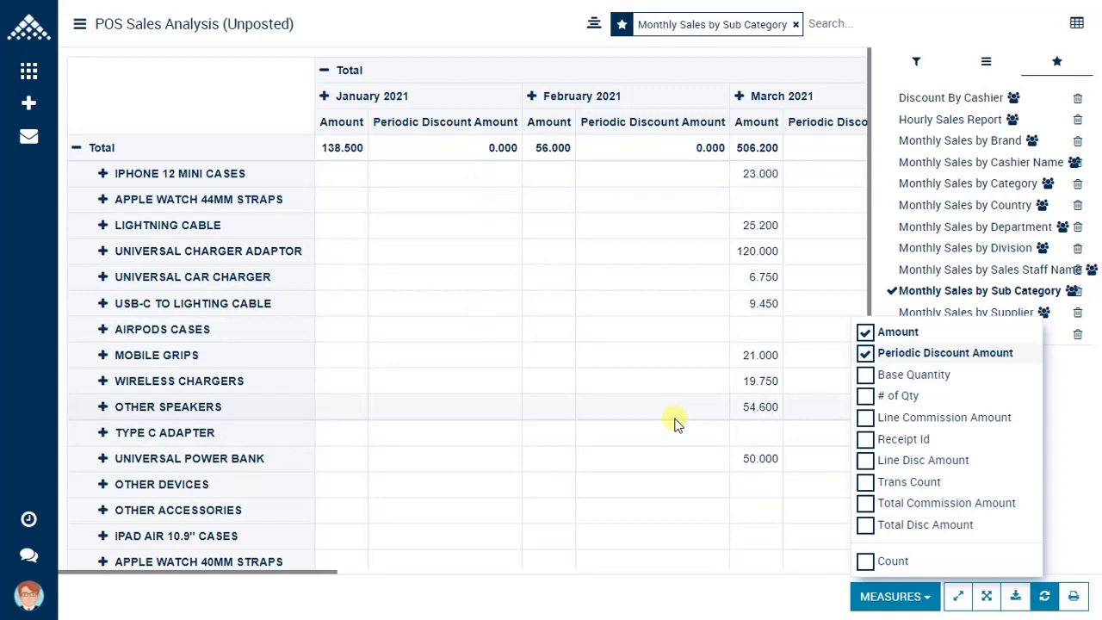
pyautogui.hscroll(10, 676, 422)
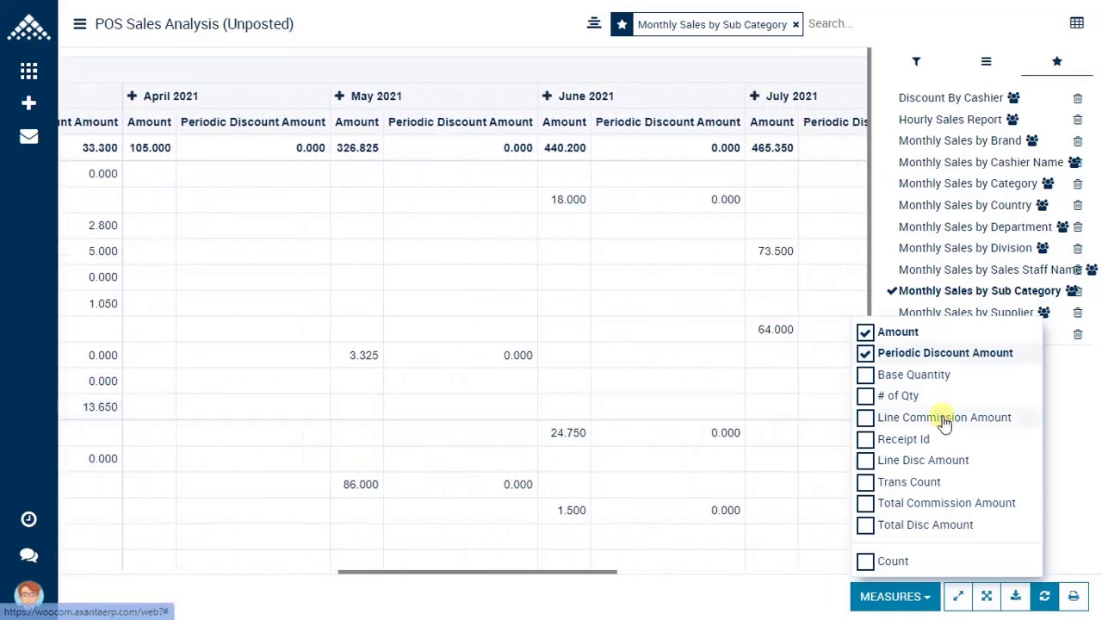
pyautogui.click(866, 374)
pyautogui.click(866, 418)
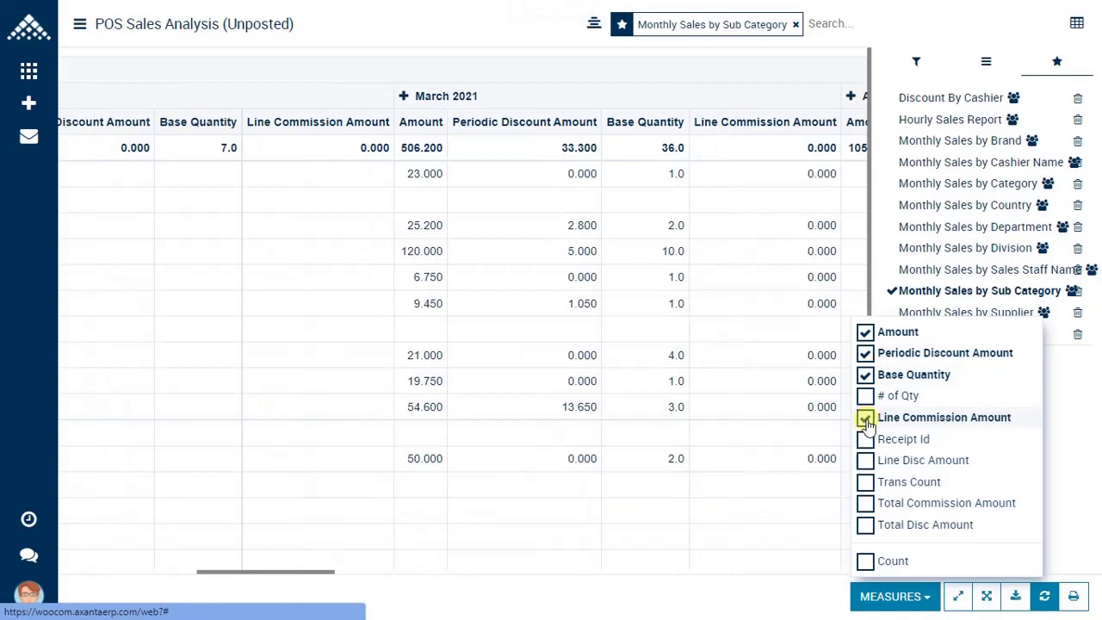
pyautogui.hscroll(-8, 534, 258)
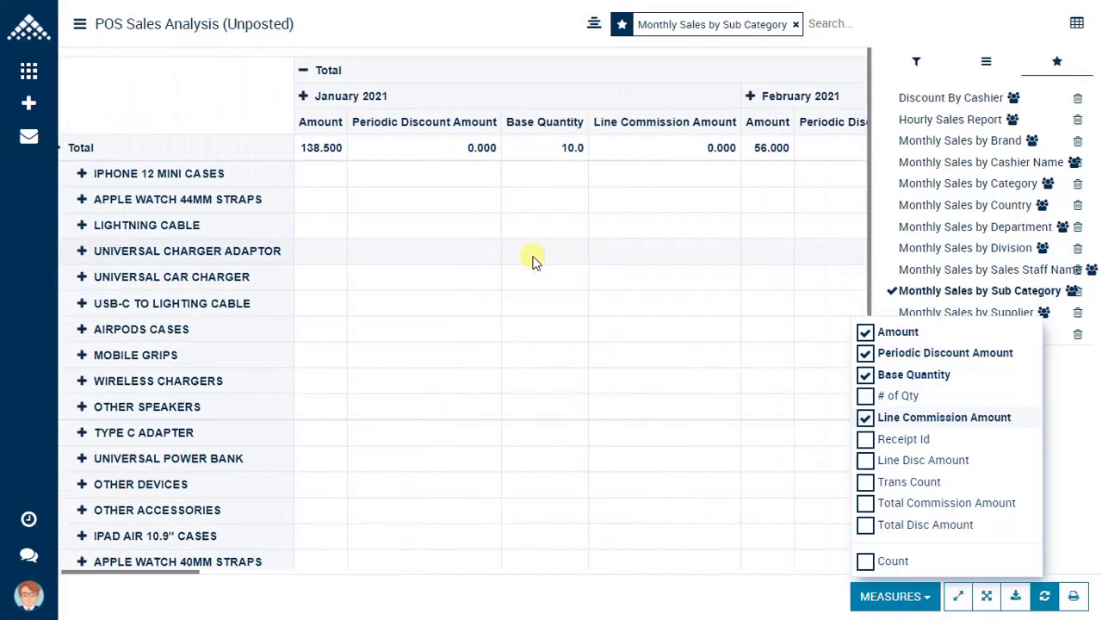
pyautogui.hscroll(-1, 532, 258)
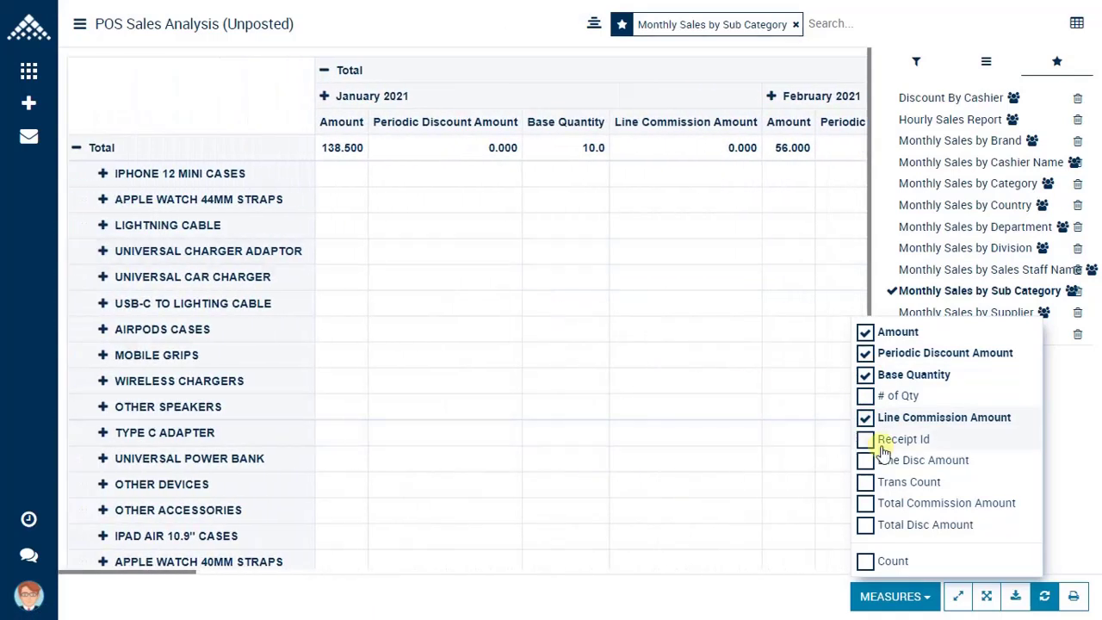
# Step: Remove the Periodic Discount Amount, Base Quantity and Line Commission Amount measures, keeping only Amount in the pivot
pyautogui.click(866, 353)
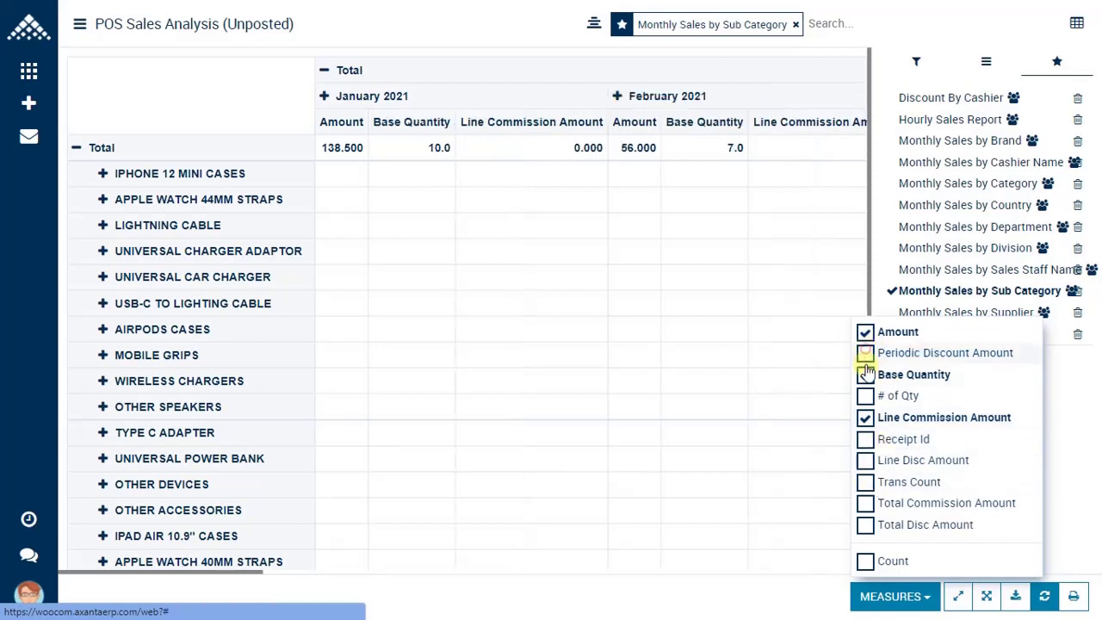
pyautogui.click(865, 374)
pyautogui.click(866, 417)
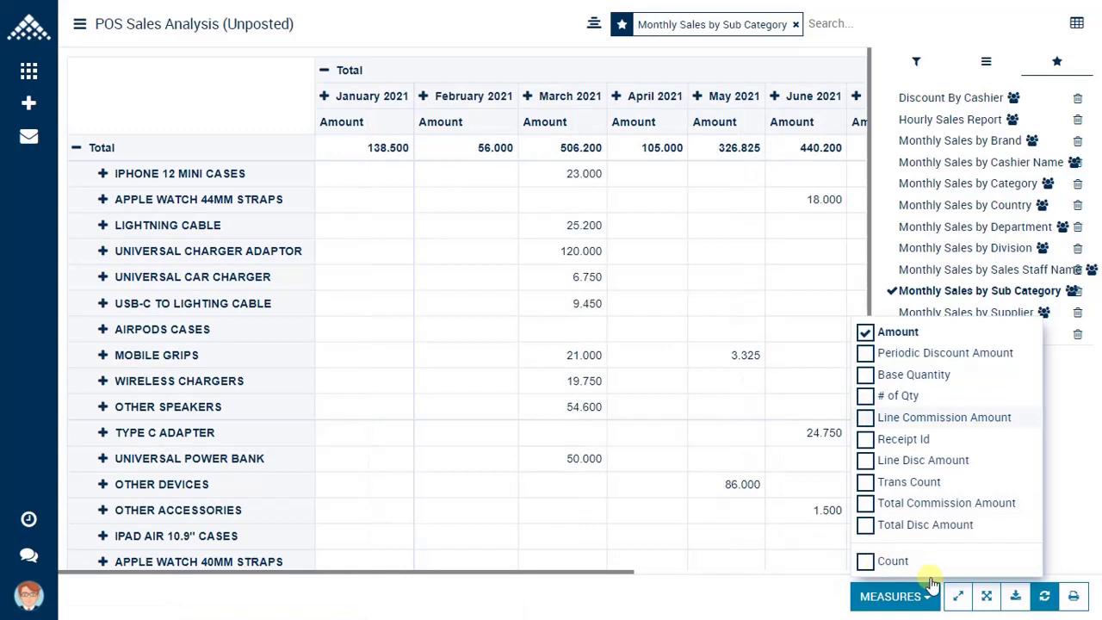
pyautogui.click(957, 595)
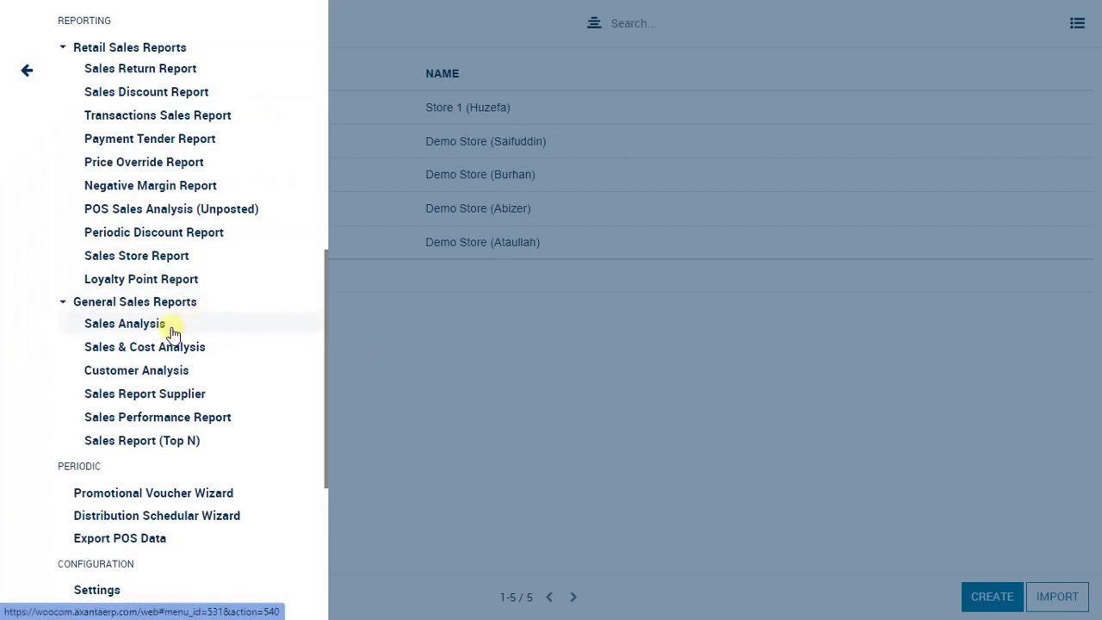
# Step: Open the Sales Analysis report under General Sales Reports
pyautogui.click(172, 333)
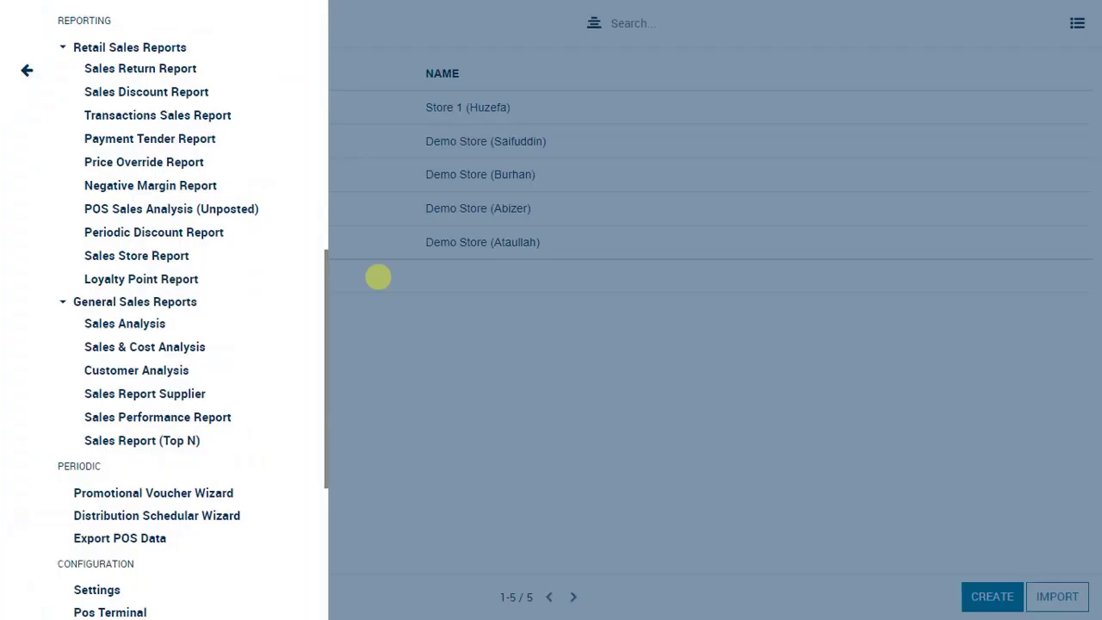
# Step: View the Customer Analysis report for Non Returning Customers with the To Date set to 09/01/2021
pyautogui.click(172, 372)
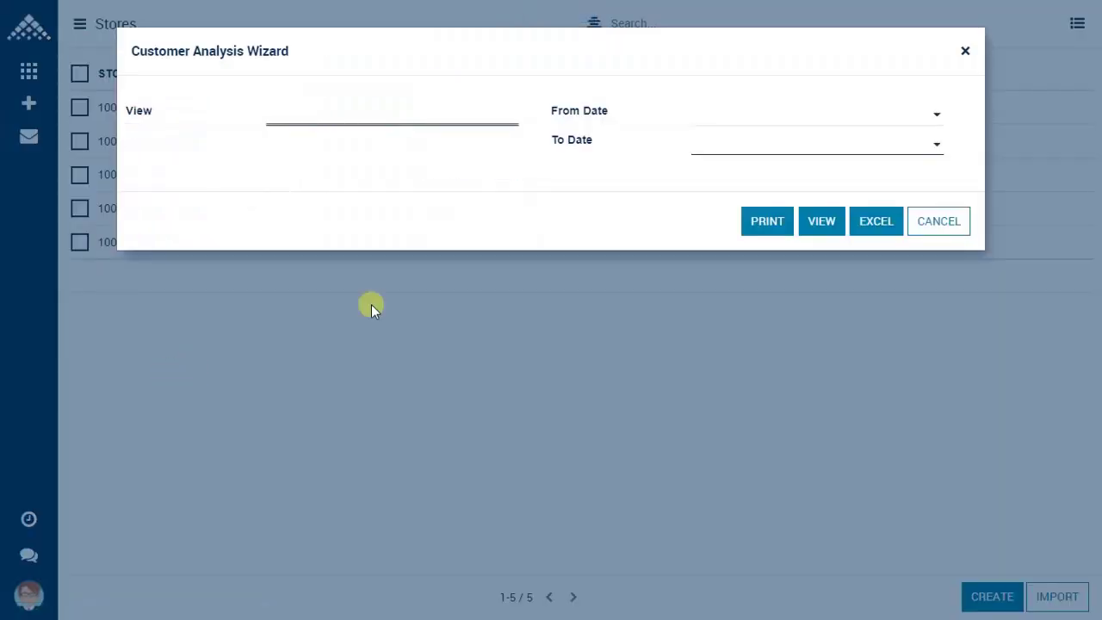
pyautogui.click(396, 117)
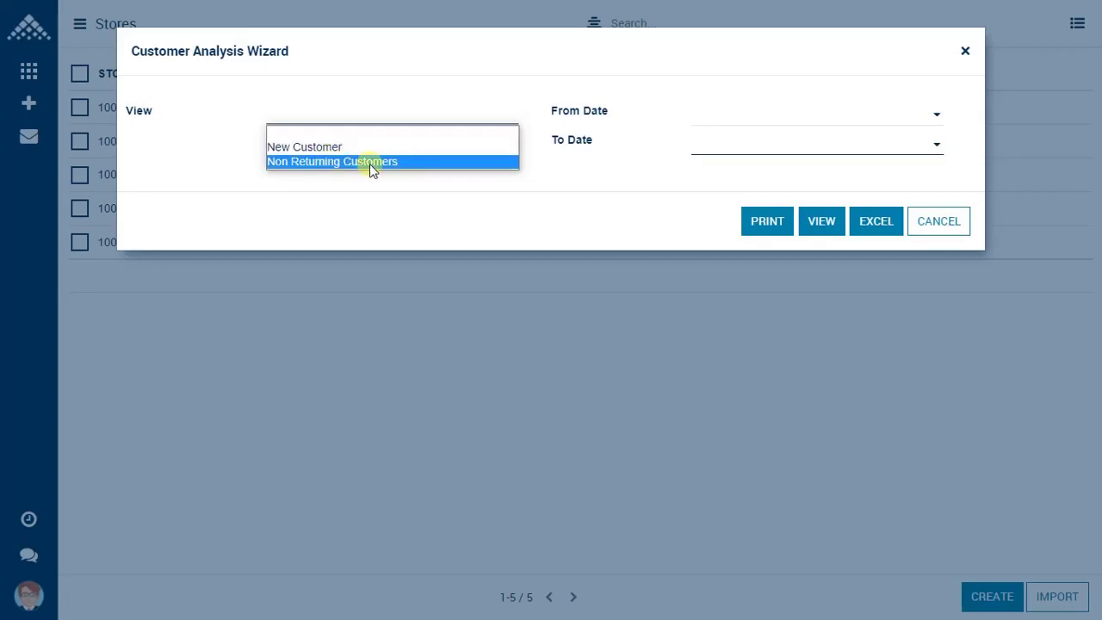
pyautogui.click(409, 163)
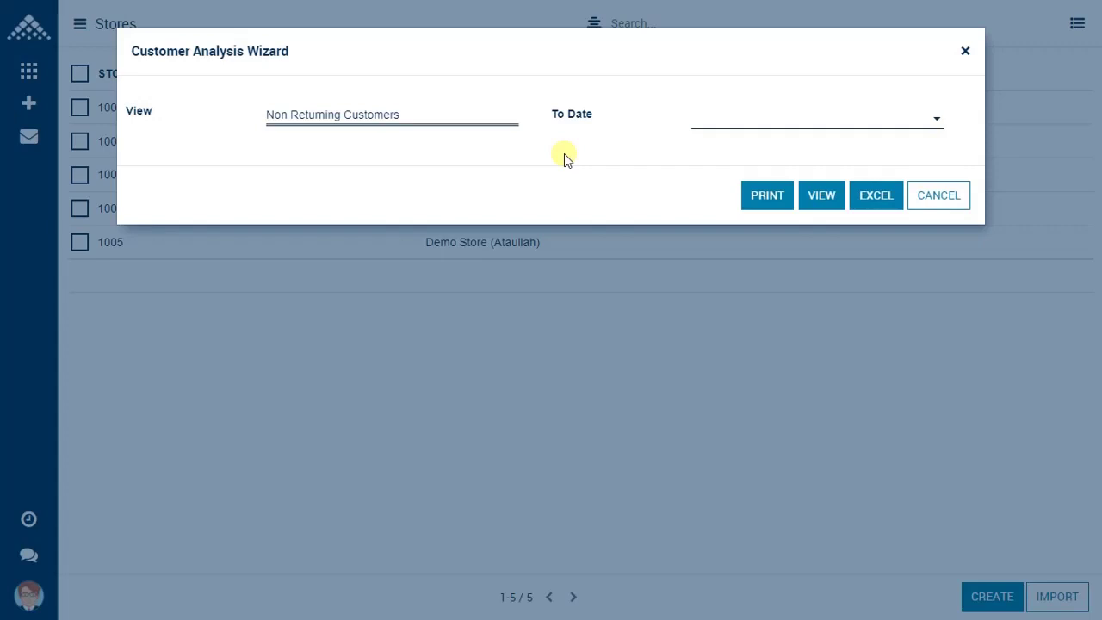
pyautogui.click(723, 125)
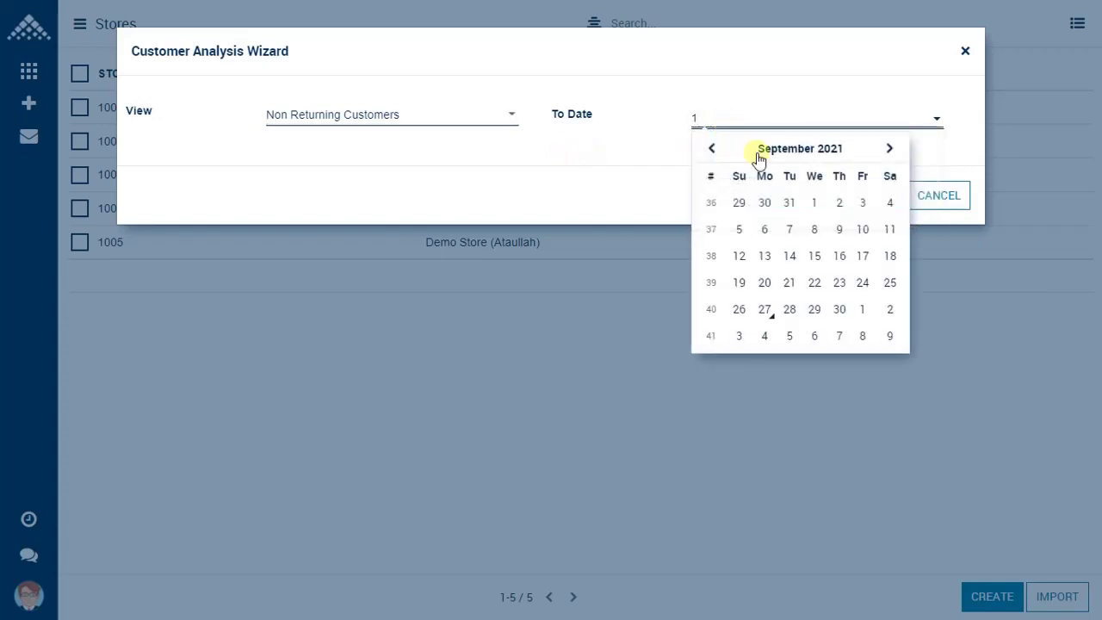
pyautogui.click(820, 207)
pyautogui.click(825, 205)
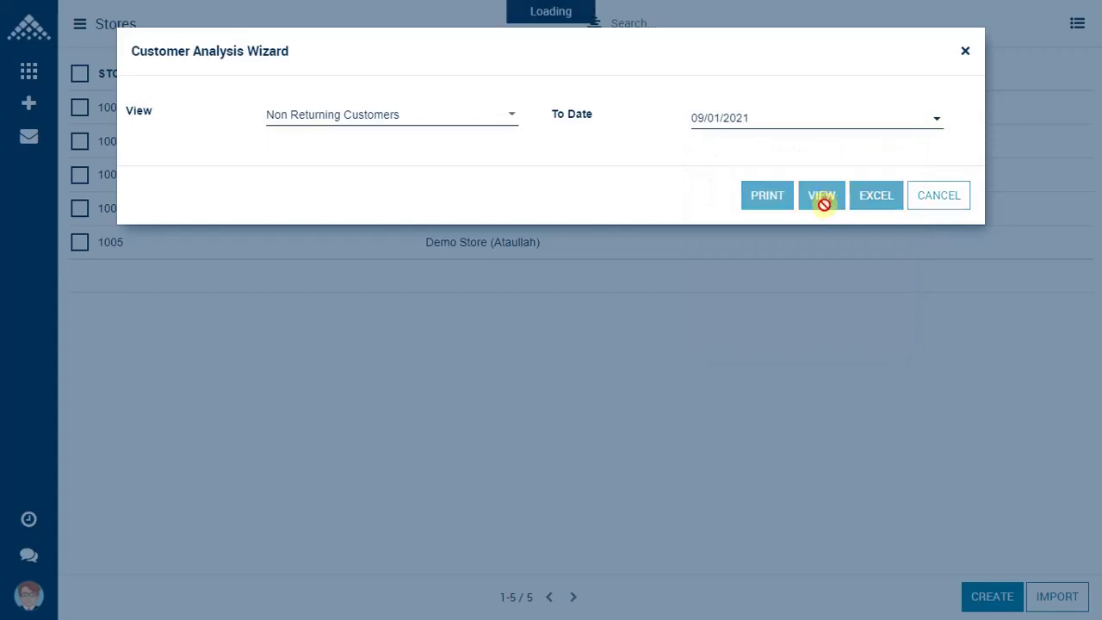
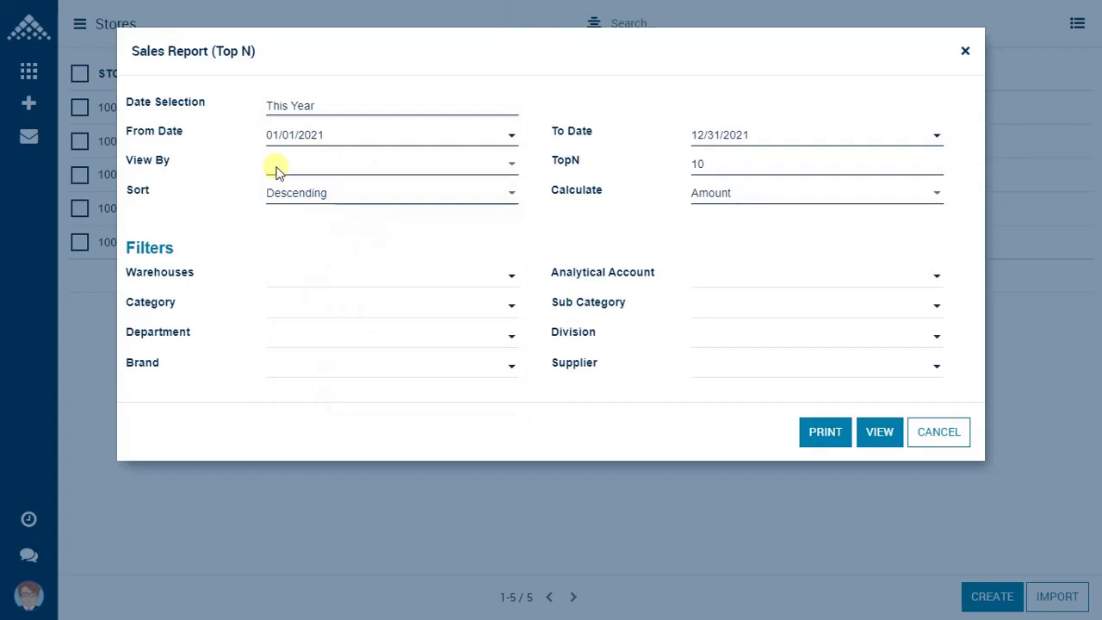
# Step: Set the Top N sales report to view by Product and check the available Calculate choices
pyautogui.click(301, 171)
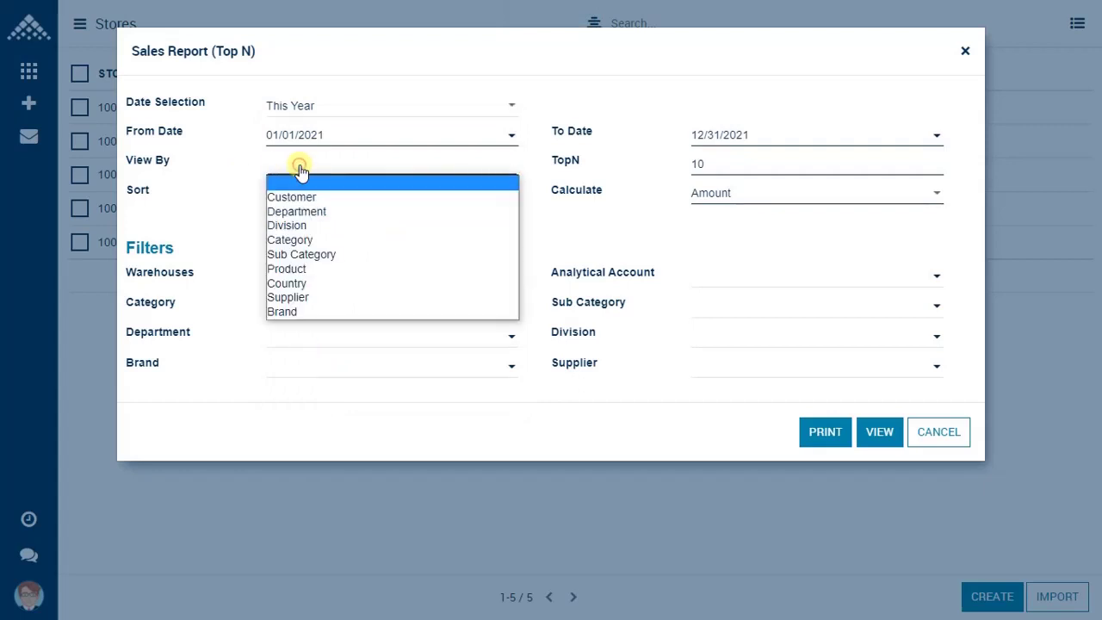
pyautogui.click(297, 269)
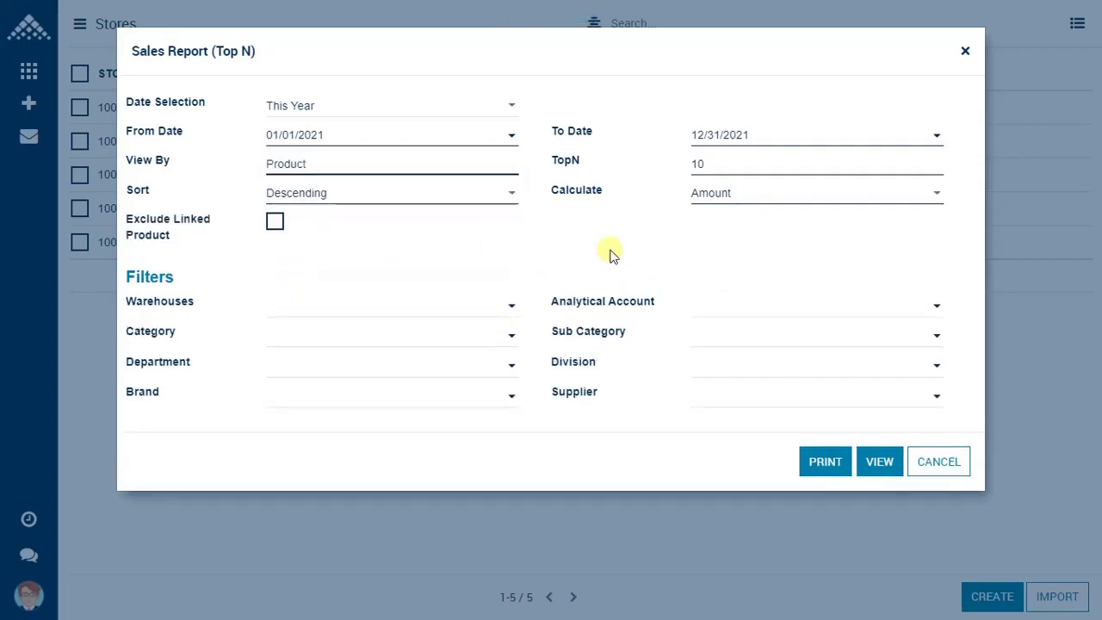
pyautogui.click(723, 199)
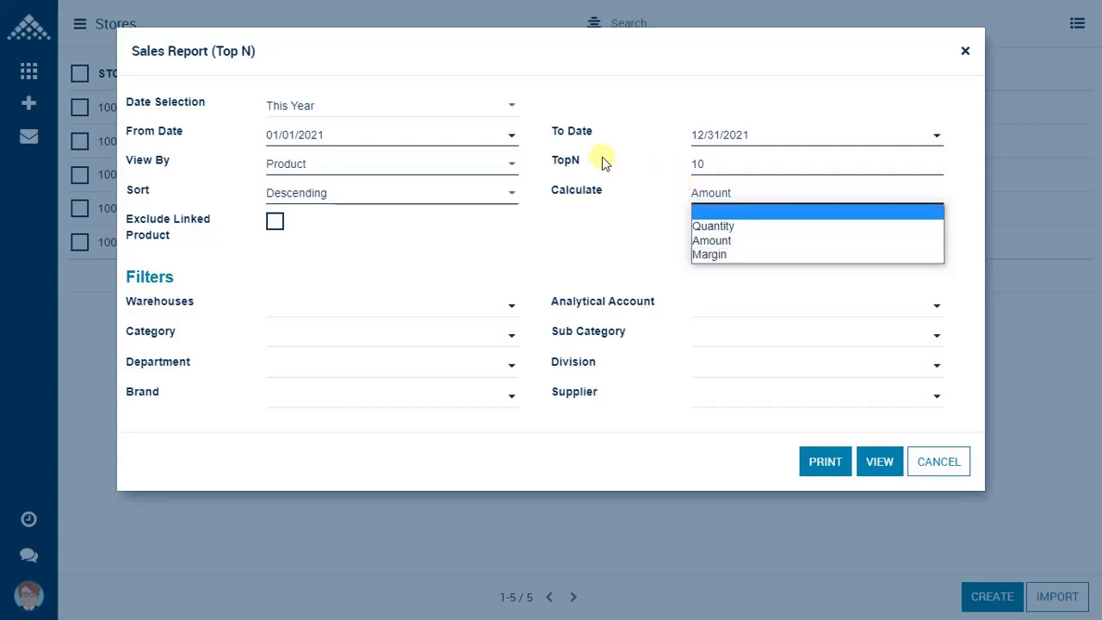
# Step: Set the TopN value of the sales report to 20
pyautogui.click(713, 168)
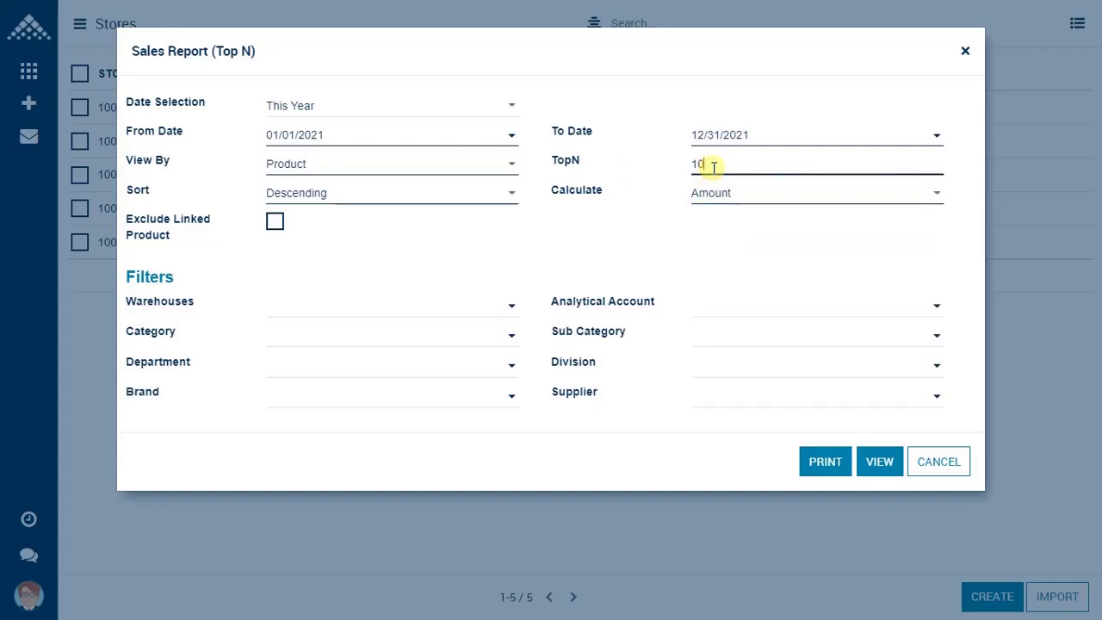
pyautogui.press('BackSpace')
pyautogui.press('BackSpace')
pyautogui.write('20')
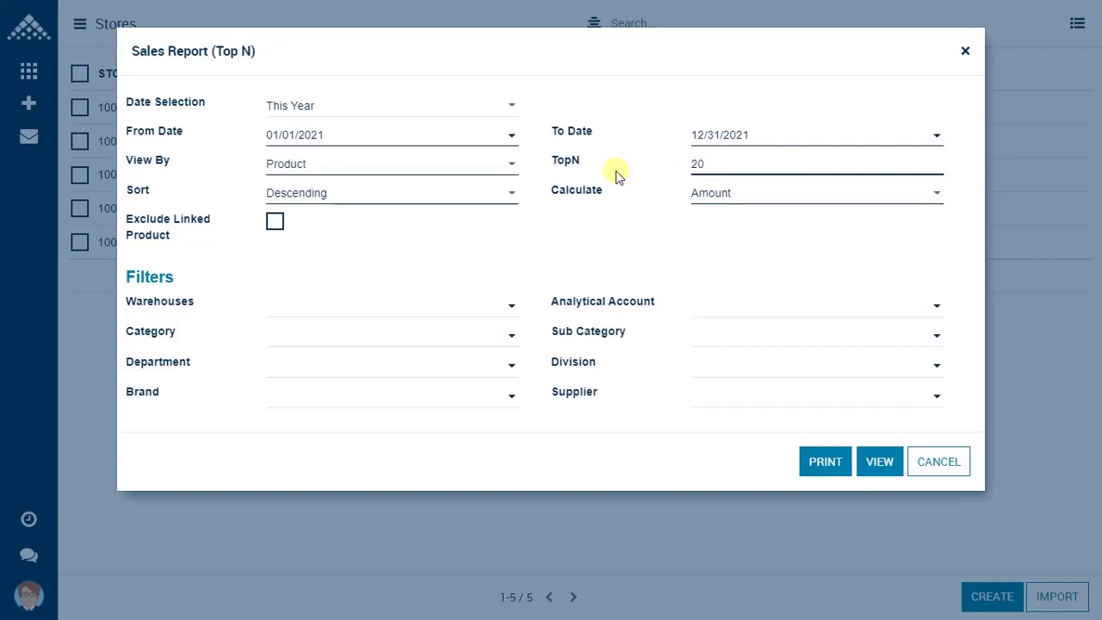
# Step: Set the TopN value back to 10 and view the Top N sales report
pyautogui.click(698, 168)
pyautogui.press('BackSpace')
pyautogui.press('BackSpace')
pyautogui.write('10')
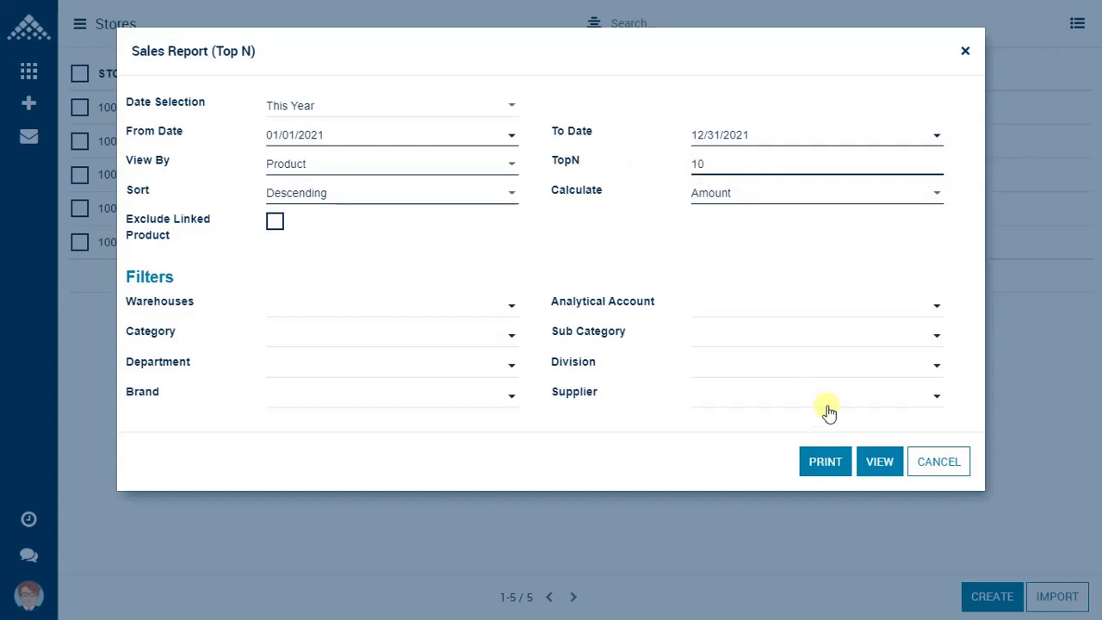
pyautogui.click(886, 472)
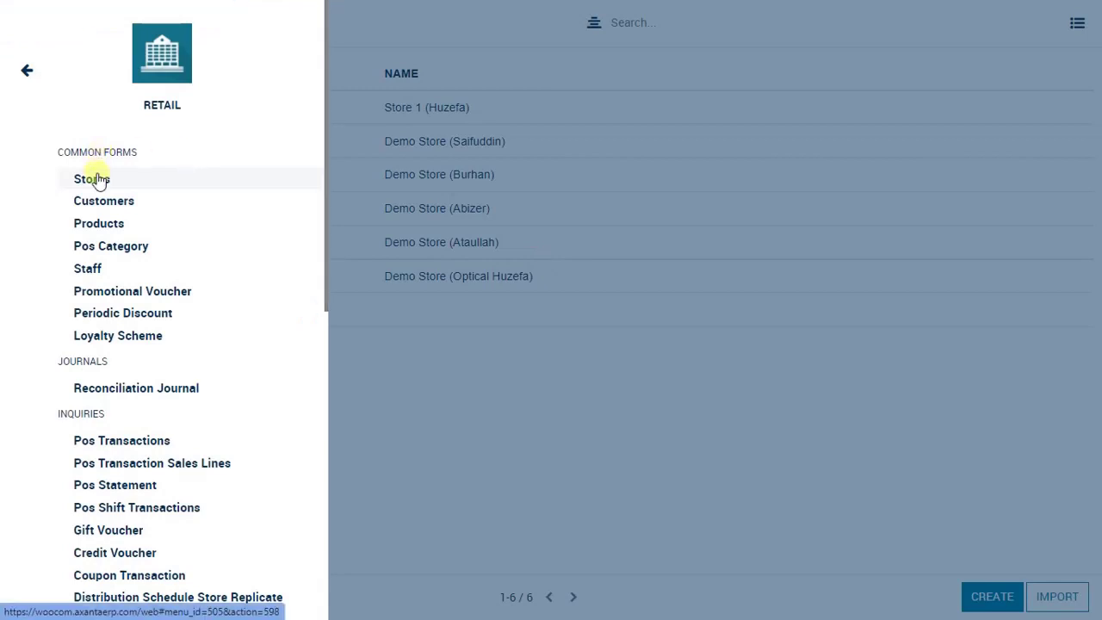
# Step: Open the Stores list and the Customers list among the Retail common forms
pyautogui.click(28, 72)
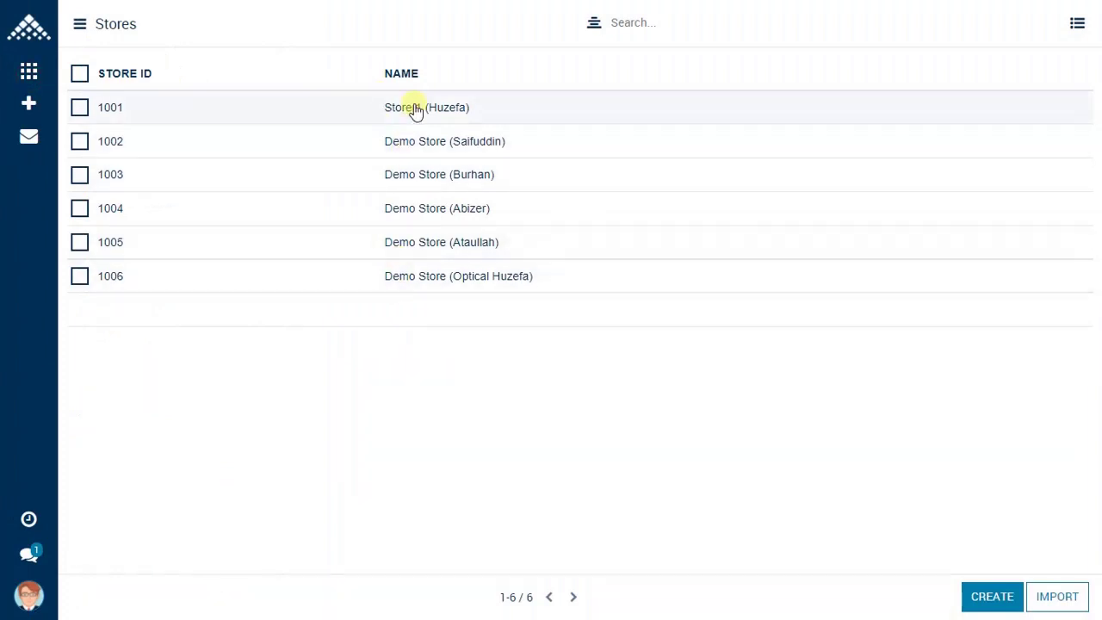
pyautogui.click(28, 100)
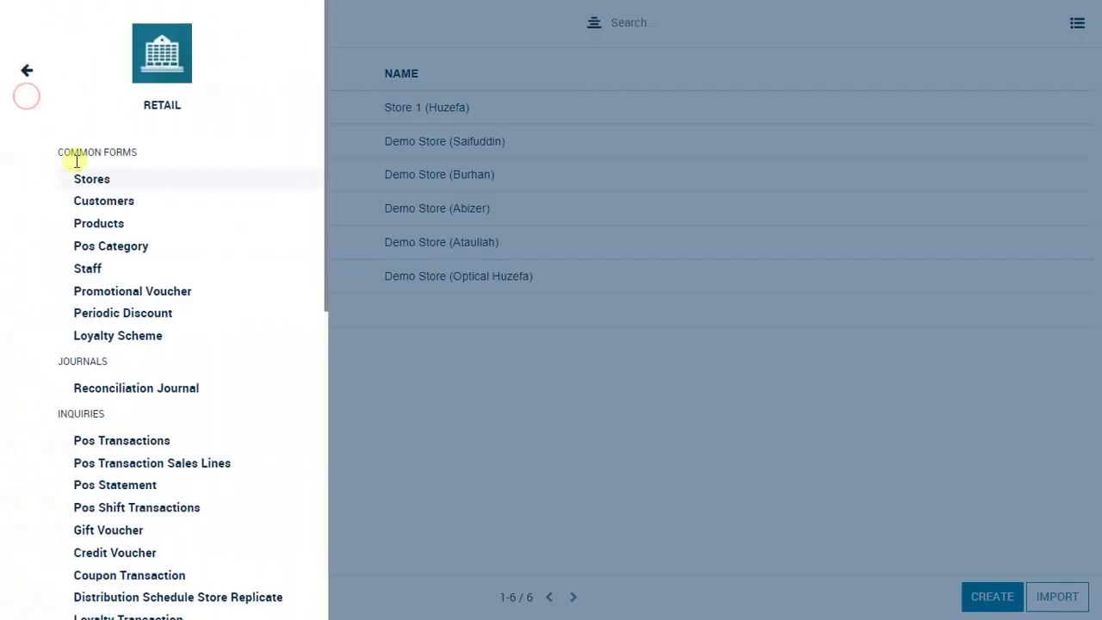
pyautogui.click(116, 213)
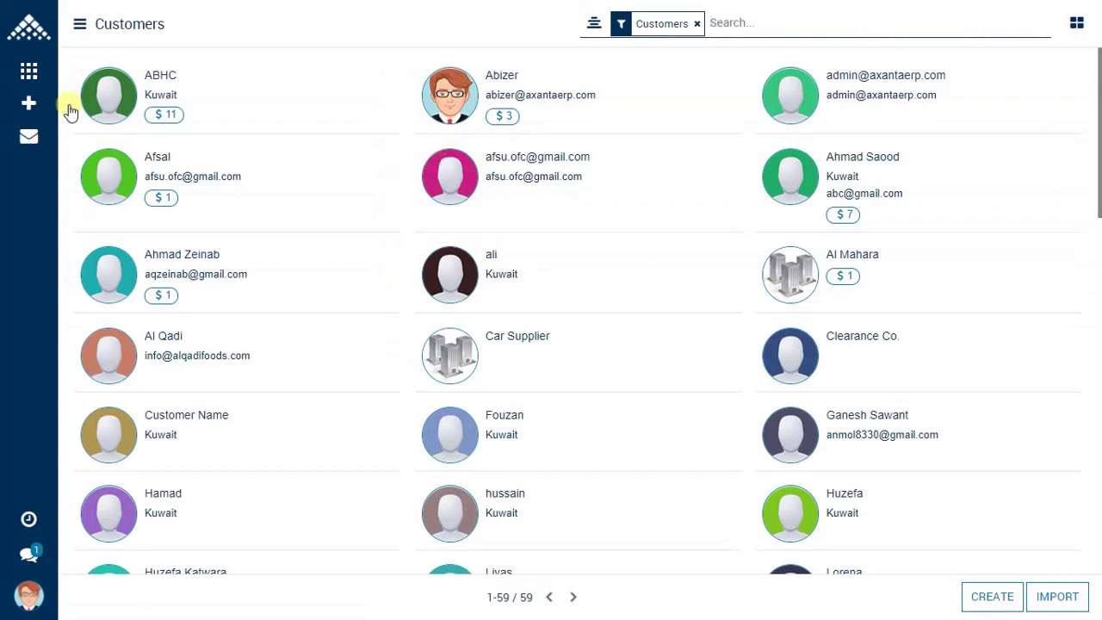
# Step: Open the Products list and the Staff list among the Retail common forms
pyautogui.click(34, 104)
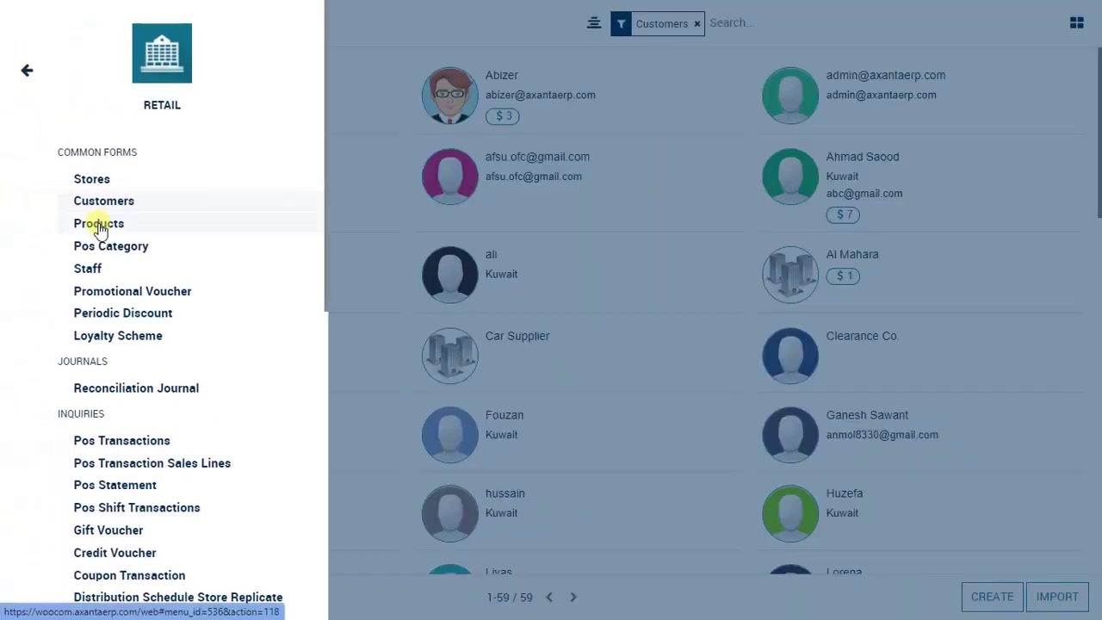
pyautogui.click(30, 101)
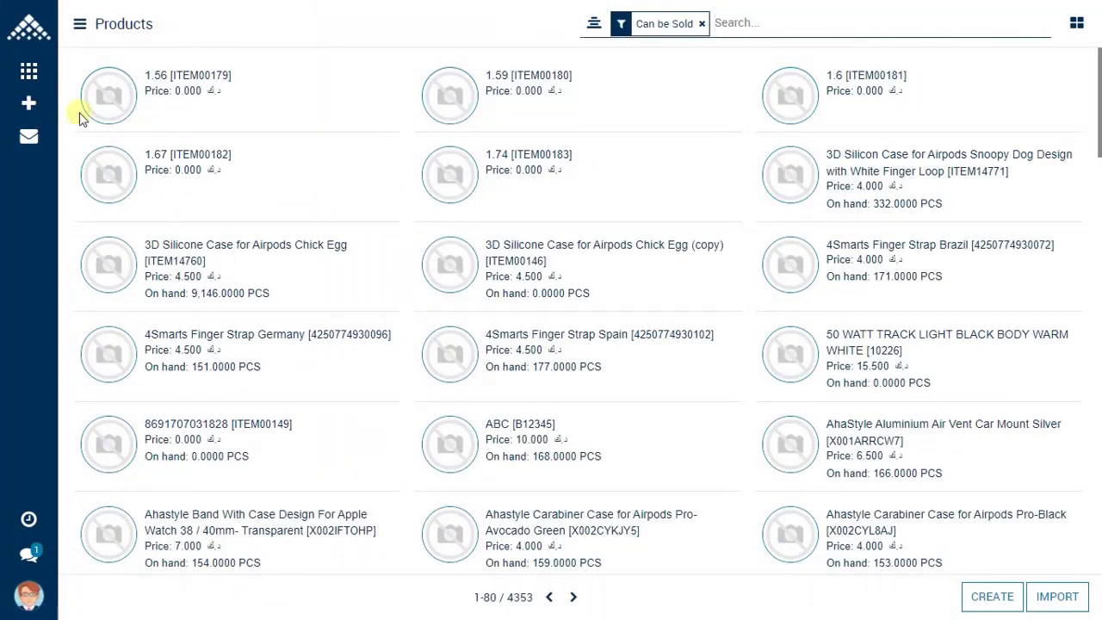
pyautogui.click(24, 104)
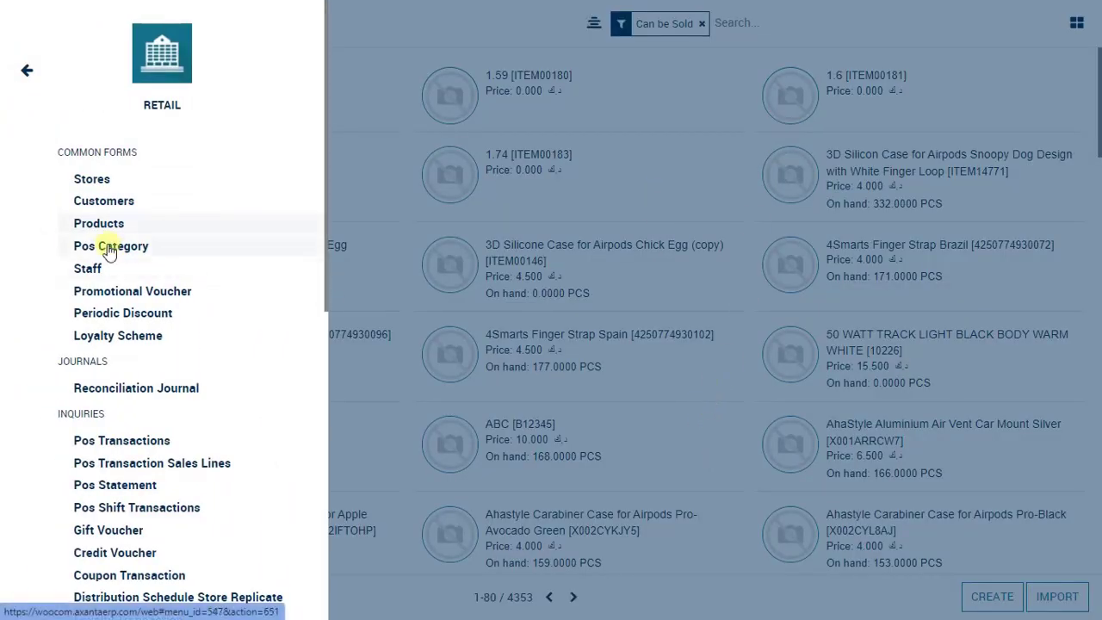
pyautogui.click(89, 264)
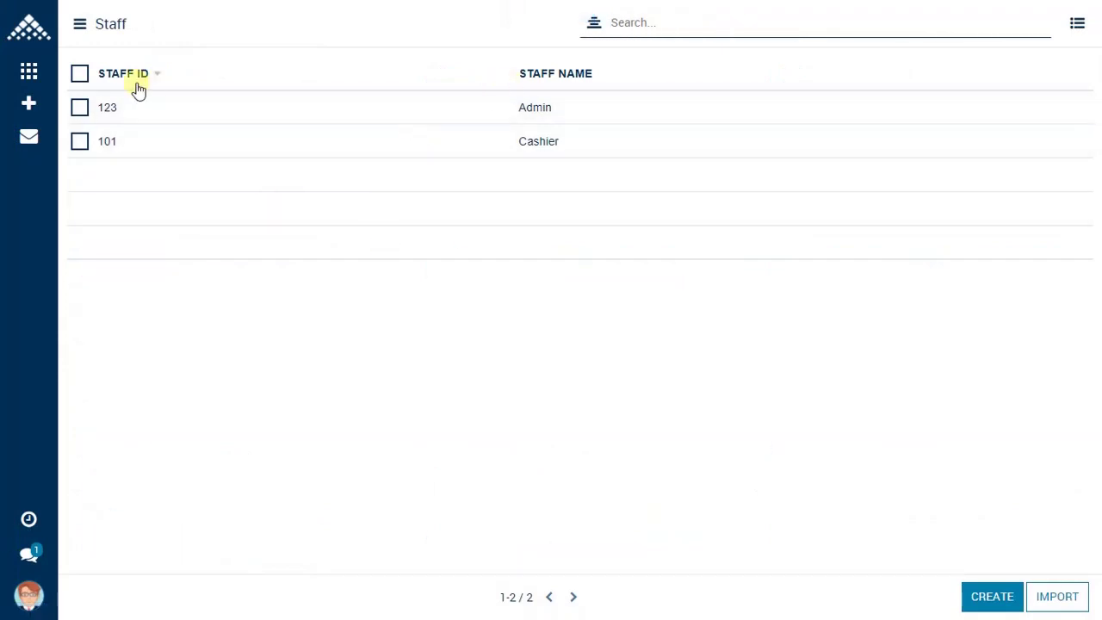
# Step: Open the Promotional Voucher list and start a new voucher
pyautogui.click(30, 104)
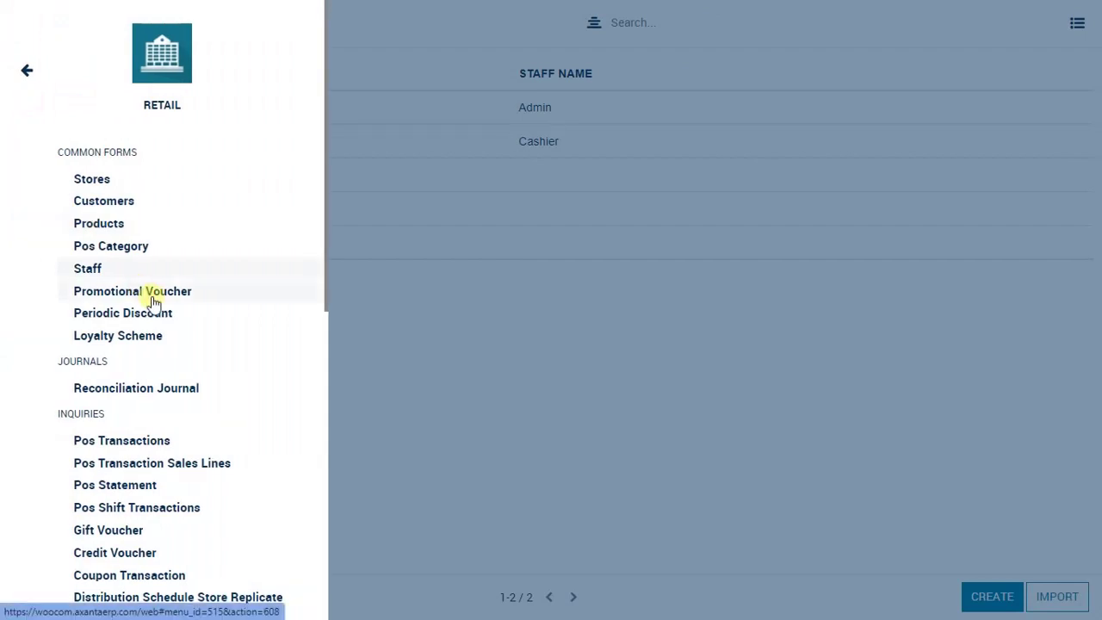
pyautogui.click(154, 293)
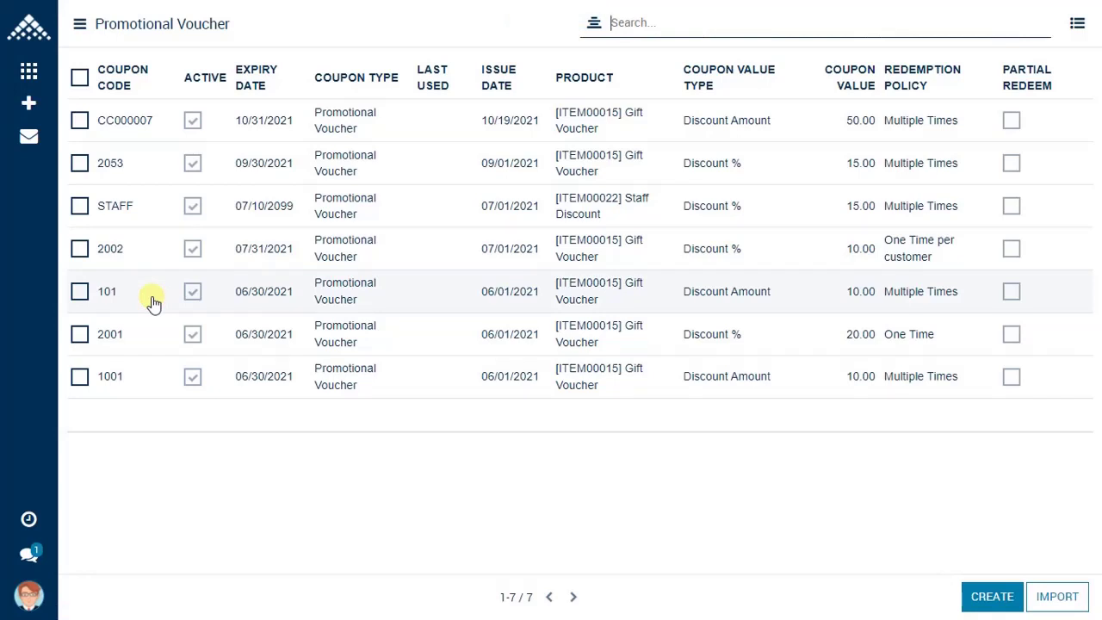
pyautogui.click(977, 597)
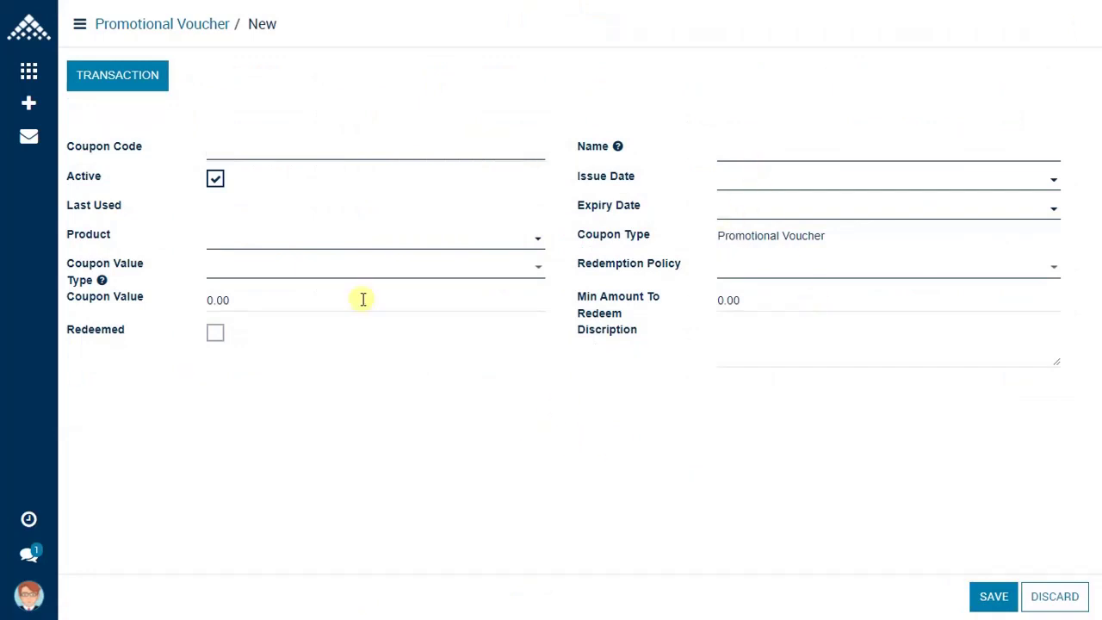
# Step: Check the Coupon Value Type and Redemption Policy choices of the new promotional voucher and discard it
pyautogui.click(279, 271)
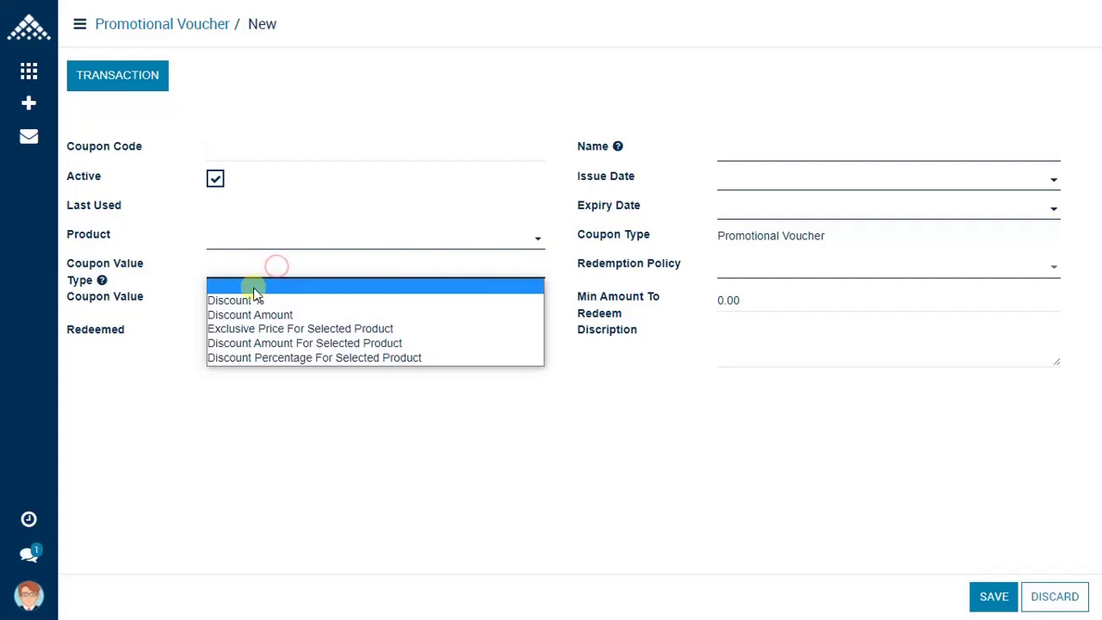
pyautogui.click(327, 379)
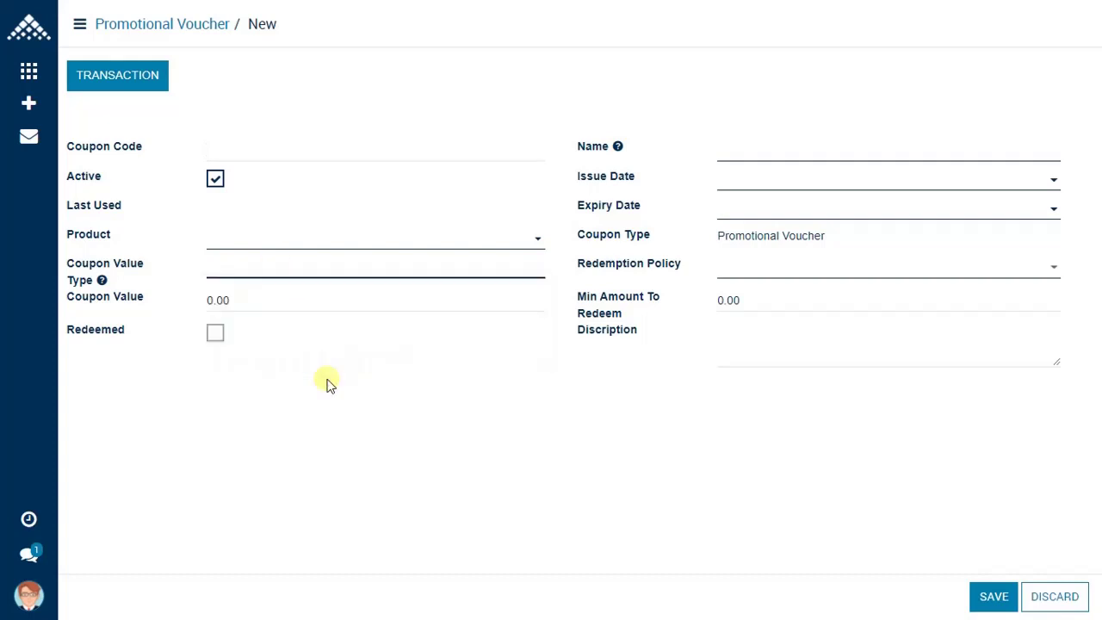
pyautogui.click(766, 269)
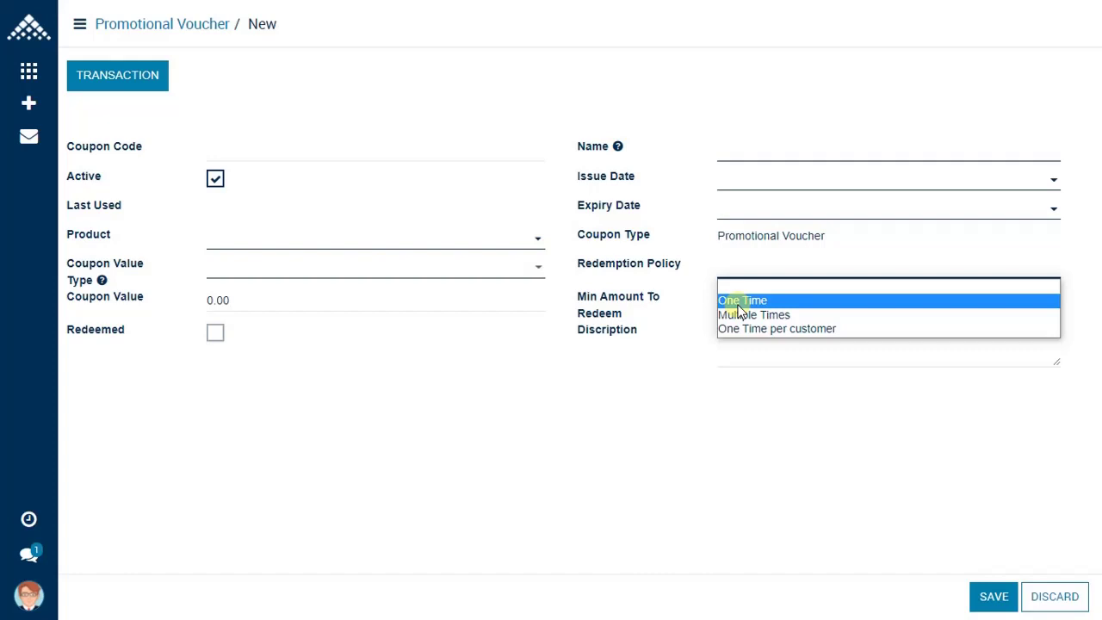
pyautogui.click(600, 426)
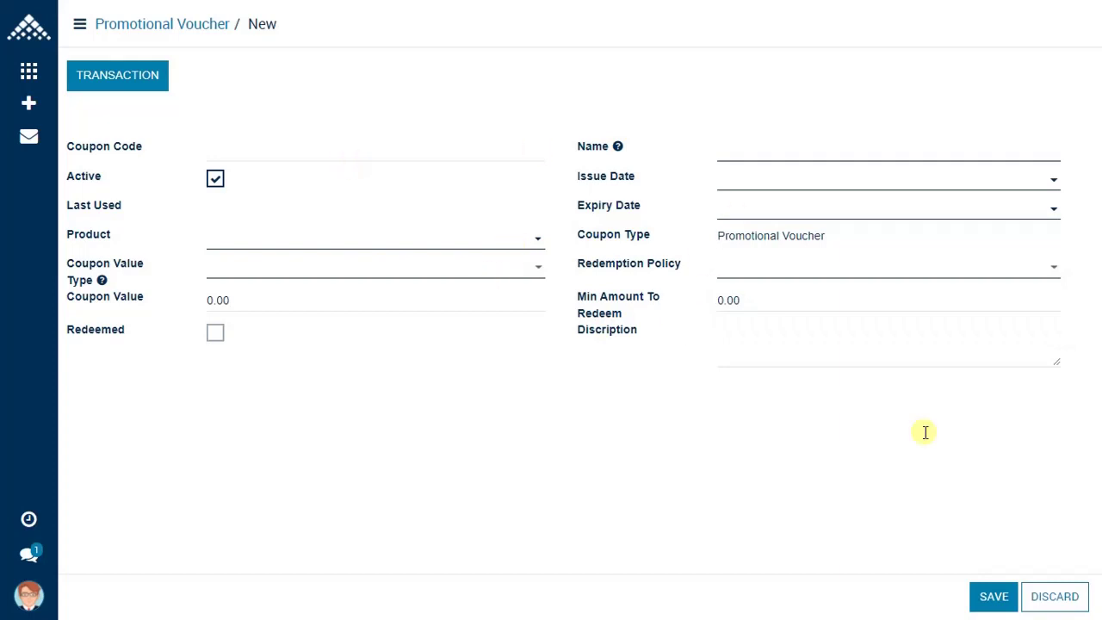
pyautogui.click(1045, 608)
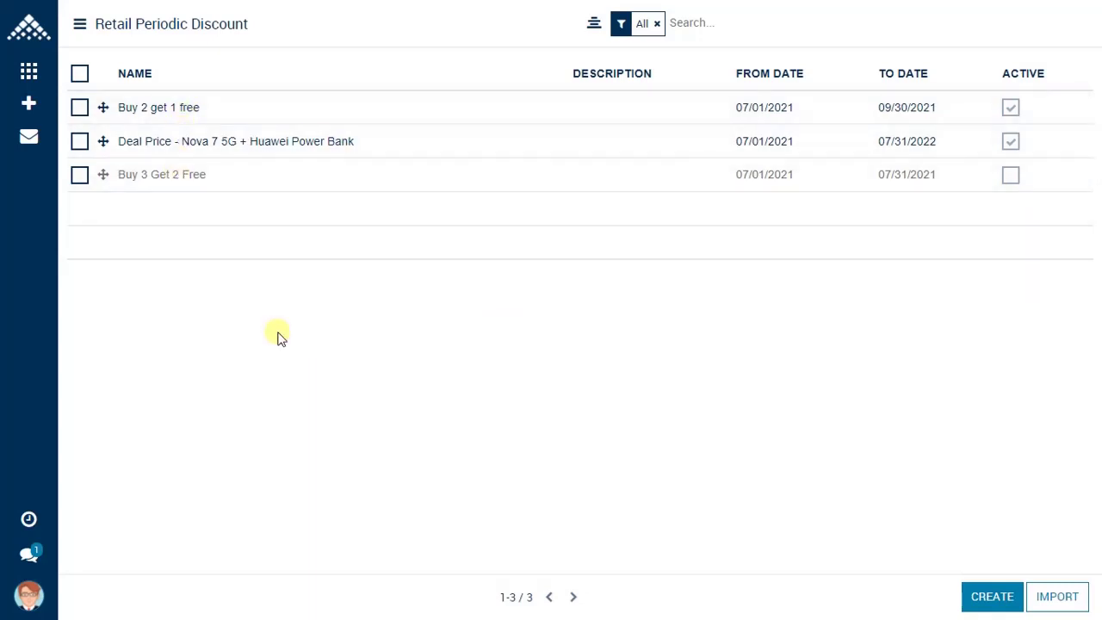
# Step: Review the discount lines of the Deal Price - Nova 7 5G + Huawei Power Bank periodic discount and open the Loyalty Reward scheme
pyautogui.click(301, 140)
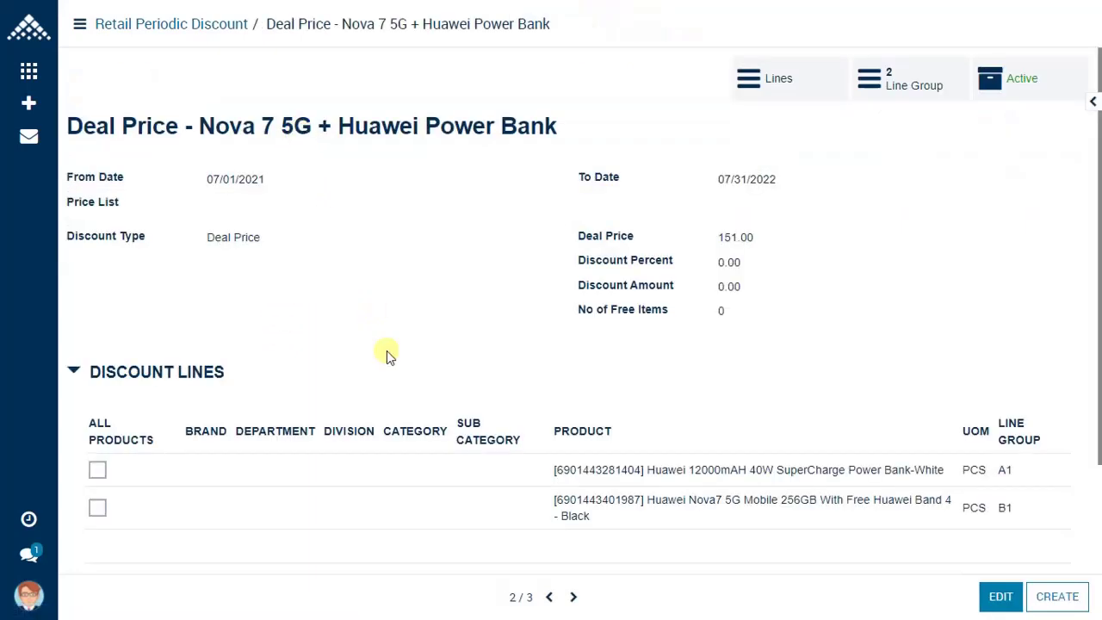
pyautogui.scroll(-3, 387, 350)
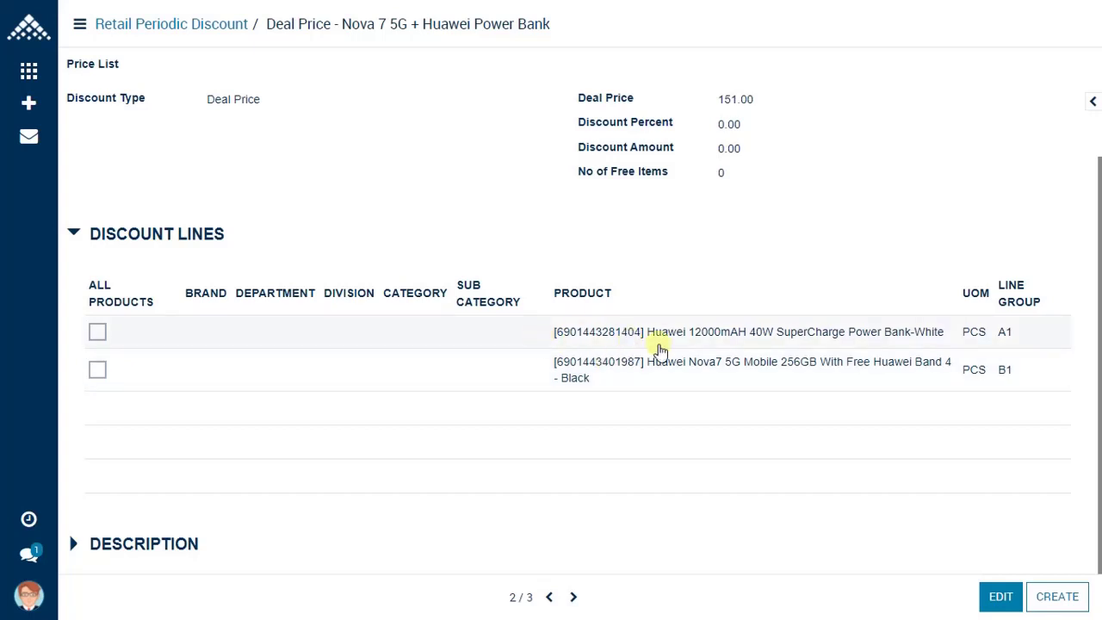
pyautogui.scroll(3, 660, 351)
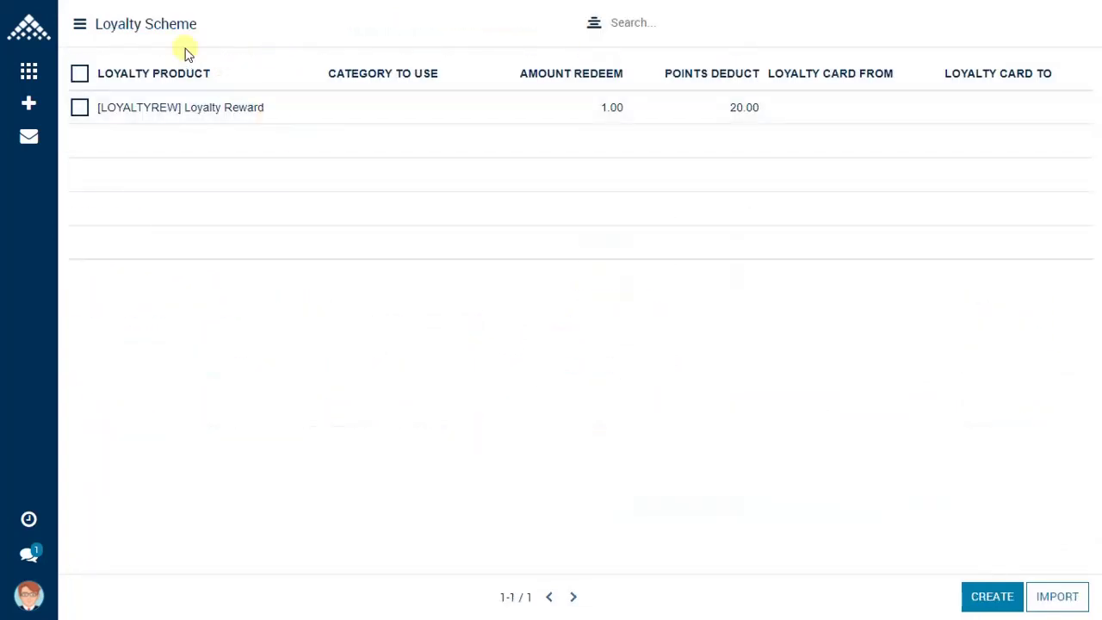
pyautogui.click(231, 110)
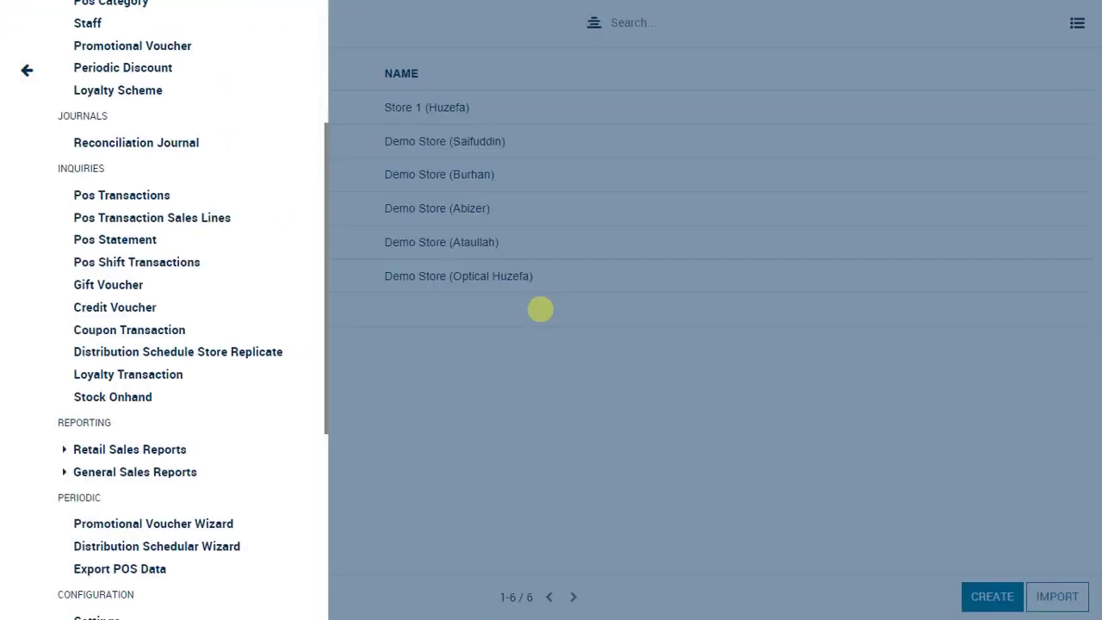
# Step: Open the POS Transactions inquiry and remove its Unvoided Transactions filter
pyautogui.click(132, 196)
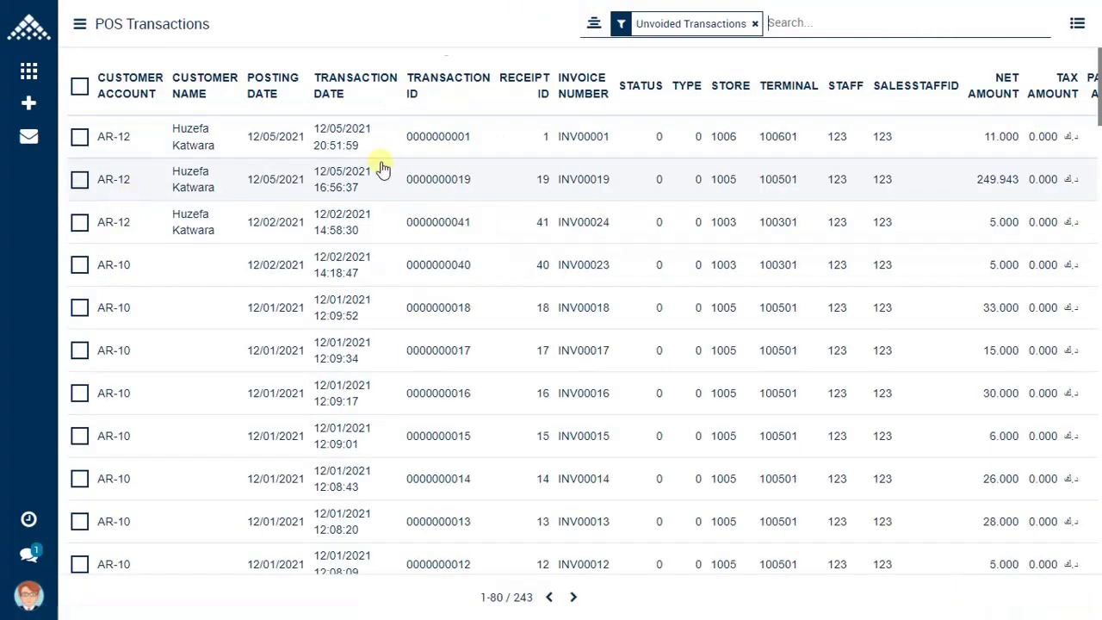
pyautogui.click(756, 24)
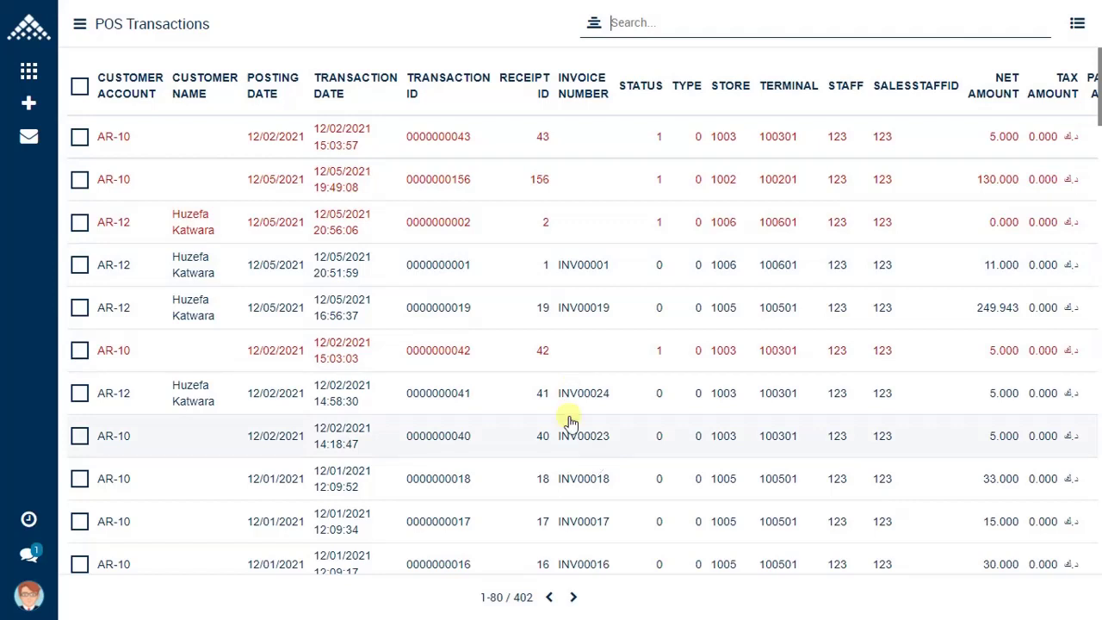
# Step: Review the amounts, sales lines and payment lines of the unvoided store 1006 transaction, then return to the list and view its search options
pyautogui.click(428, 282)
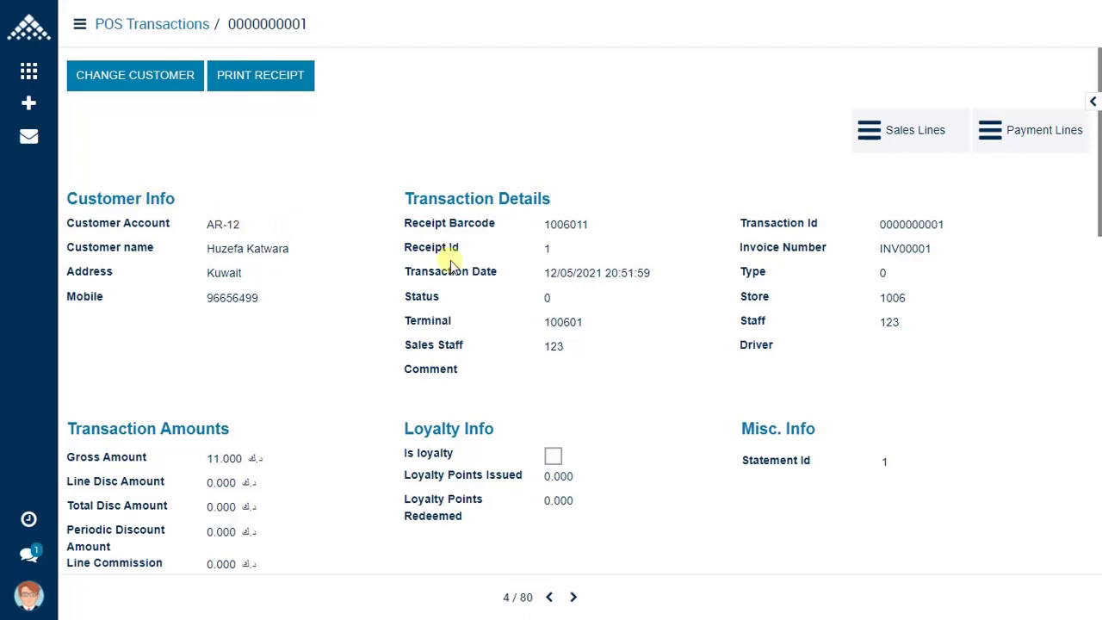
pyautogui.scroll(-1, 451, 260)
pyautogui.scroll(-7, 312, 283)
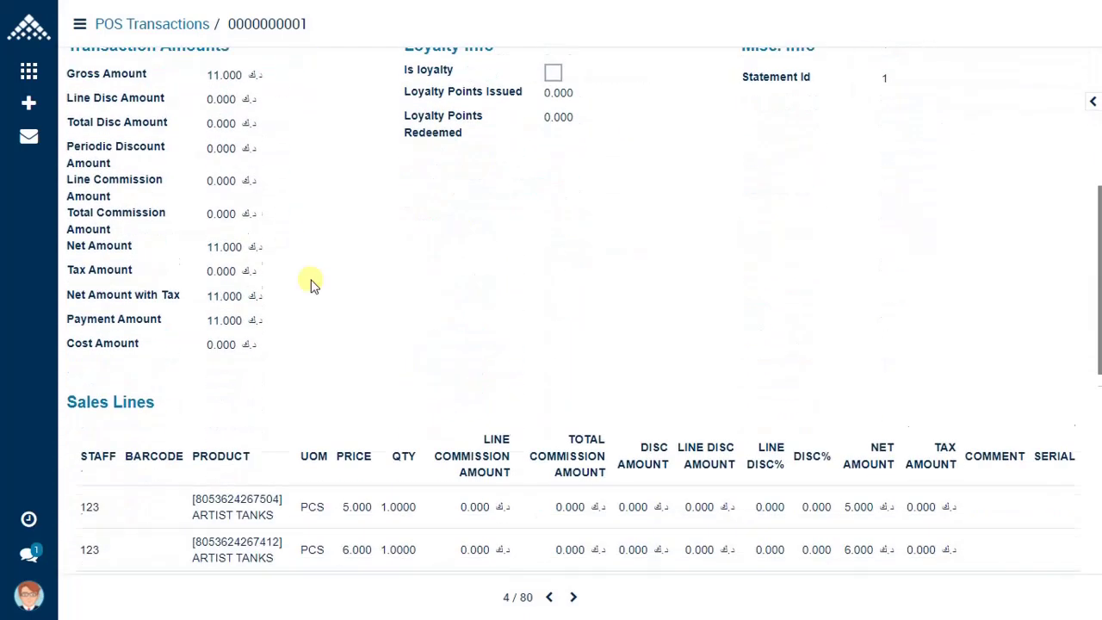
pyautogui.scroll(-3, 312, 285)
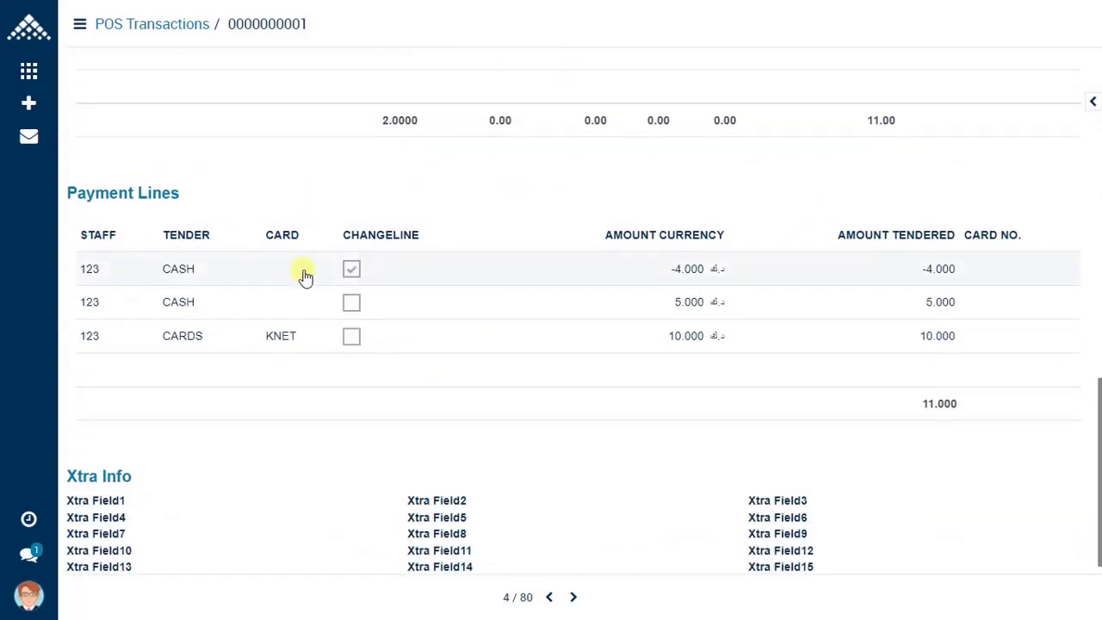
pyautogui.scroll(10, 258, 164)
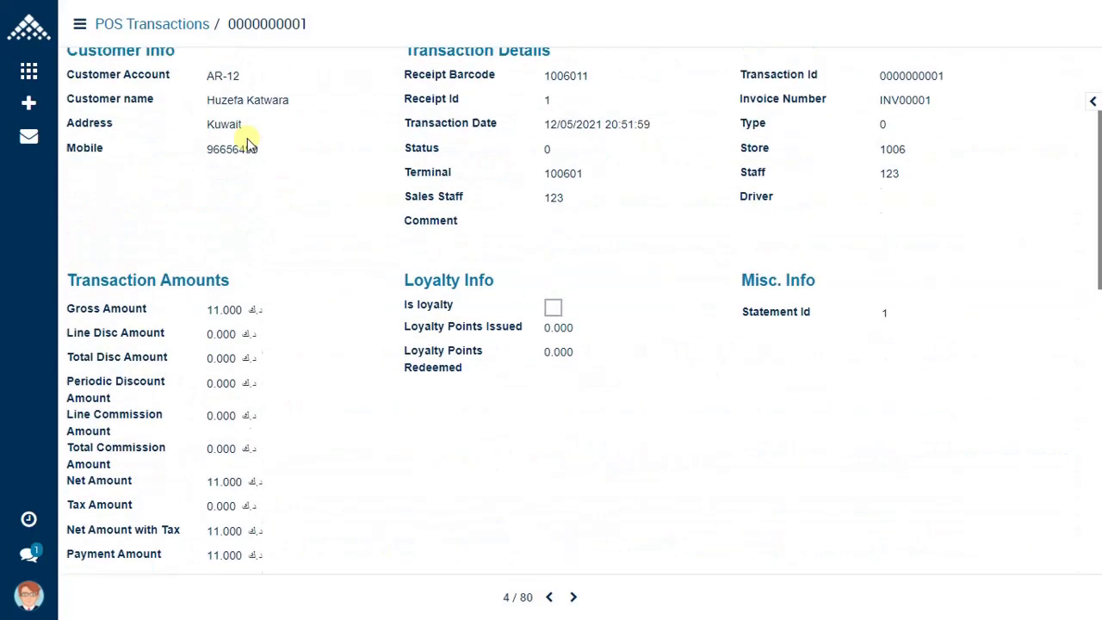
pyautogui.click(176, 32)
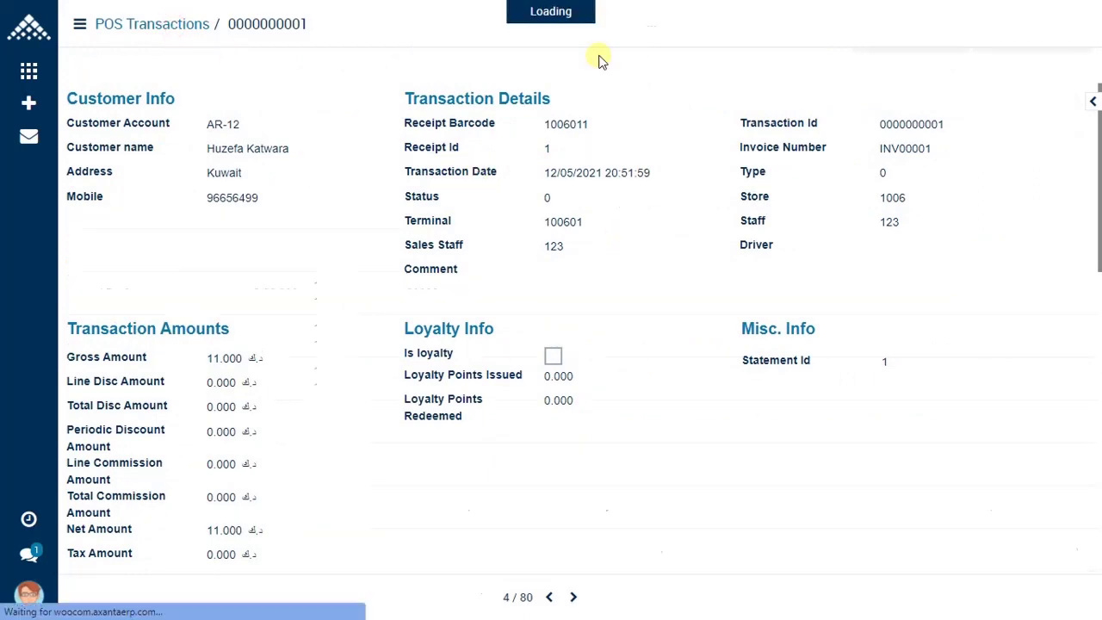
pyautogui.click(594, 24)
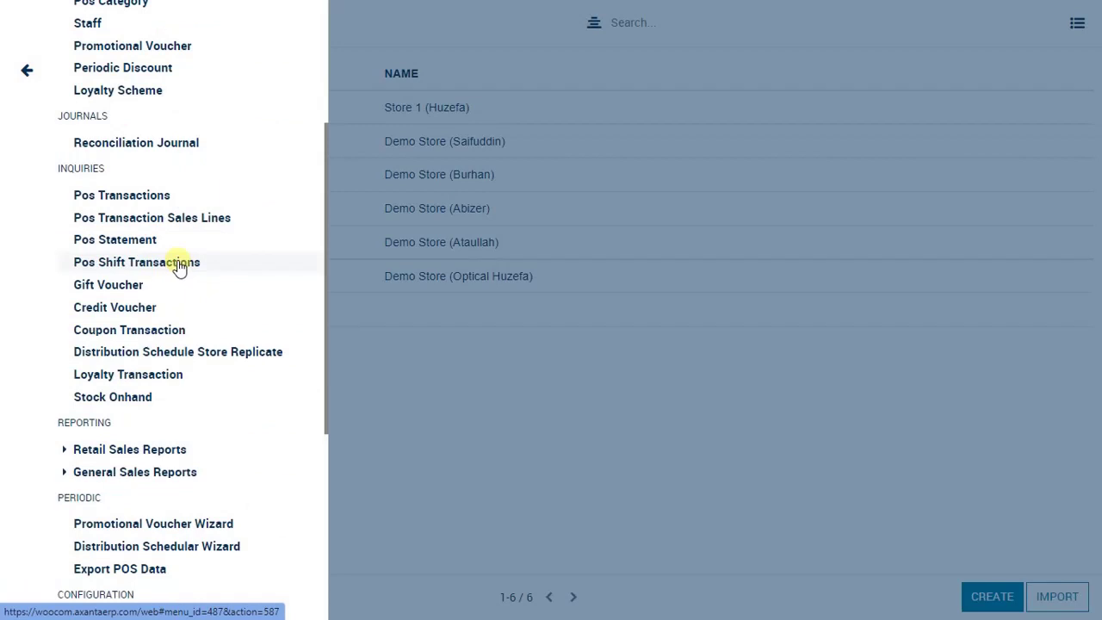
# Step: Open the POS Shift Transactions inquiry and view the cash details of the store 1005 shift
pyautogui.click(179, 267)
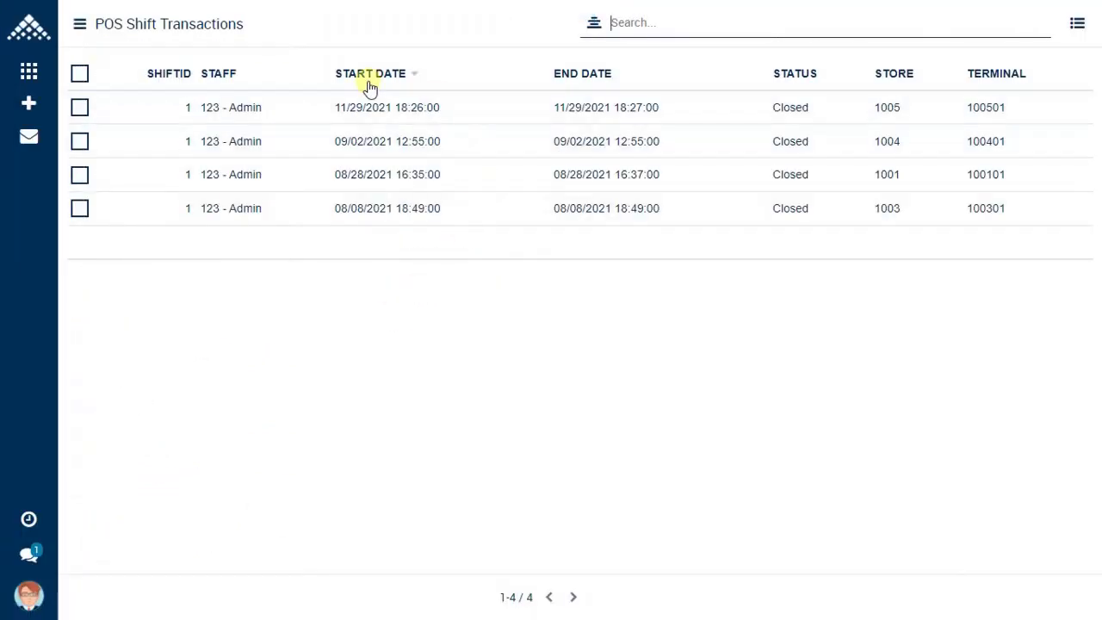
pyautogui.click(398, 110)
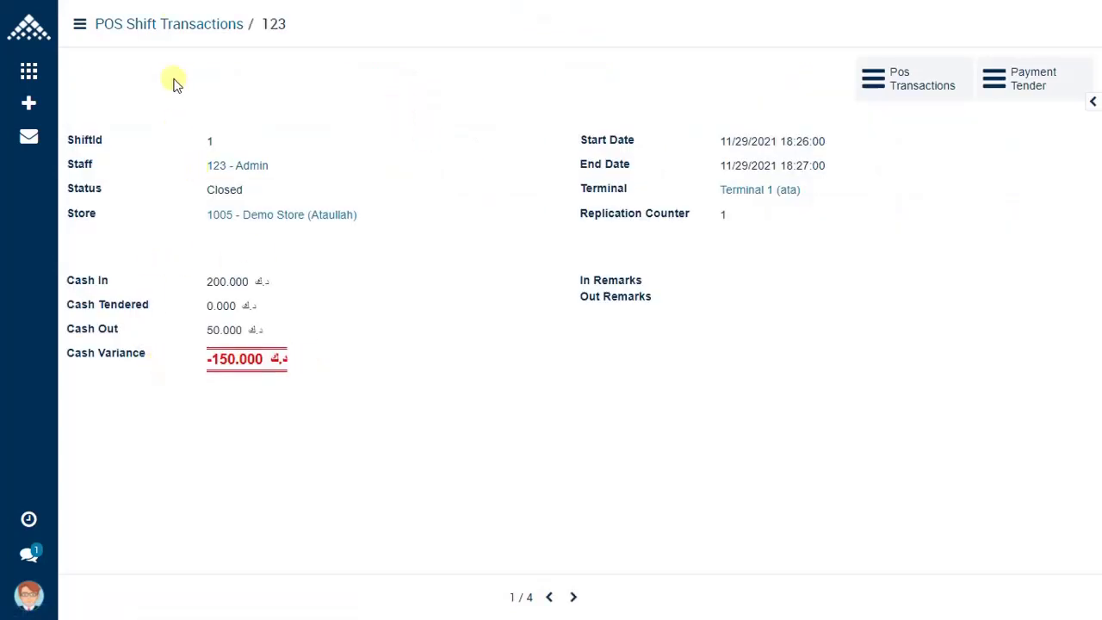
pyautogui.click(175, 24)
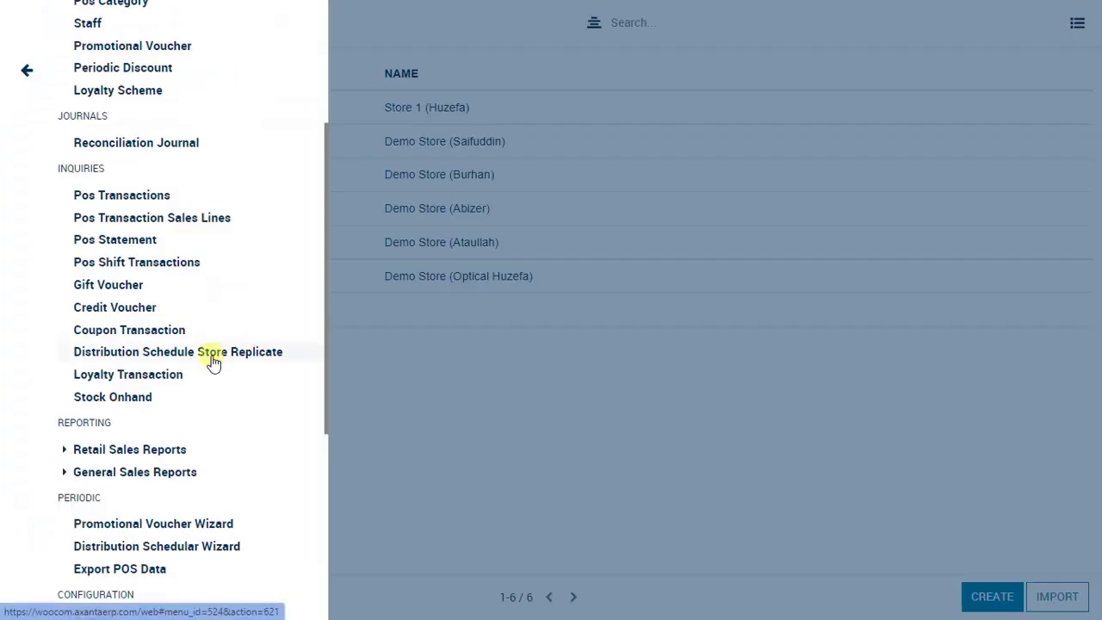
# Step: Open the Gift Voucher inquiry and view the coupon transactions of the voucher with a 5.00 coupon value
pyautogui.click(114, 285)
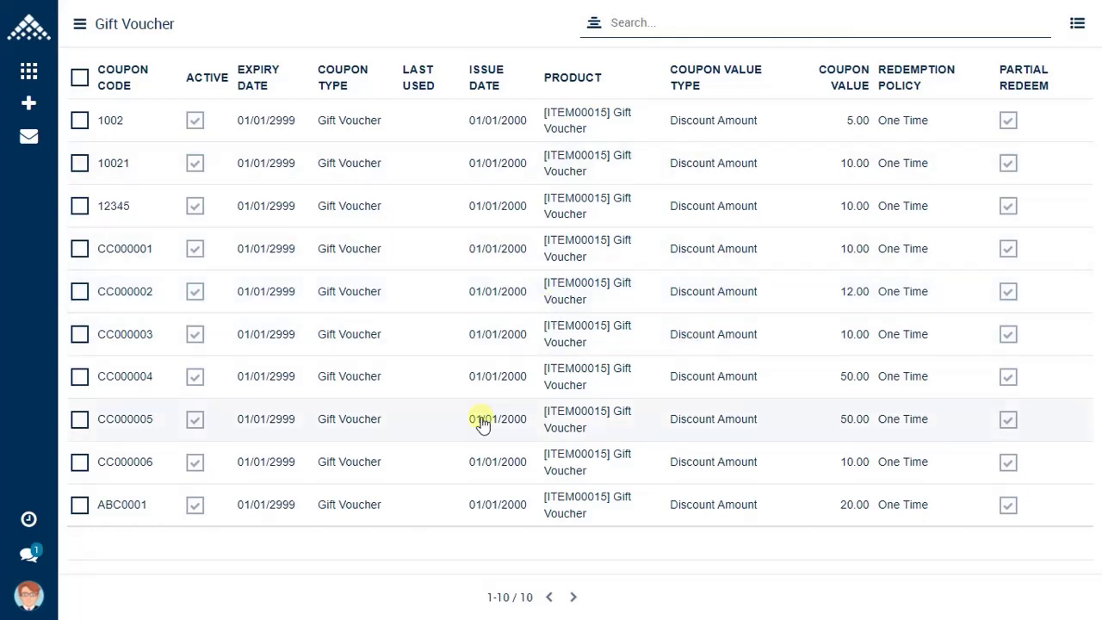
pyautogui.click(404, 136)
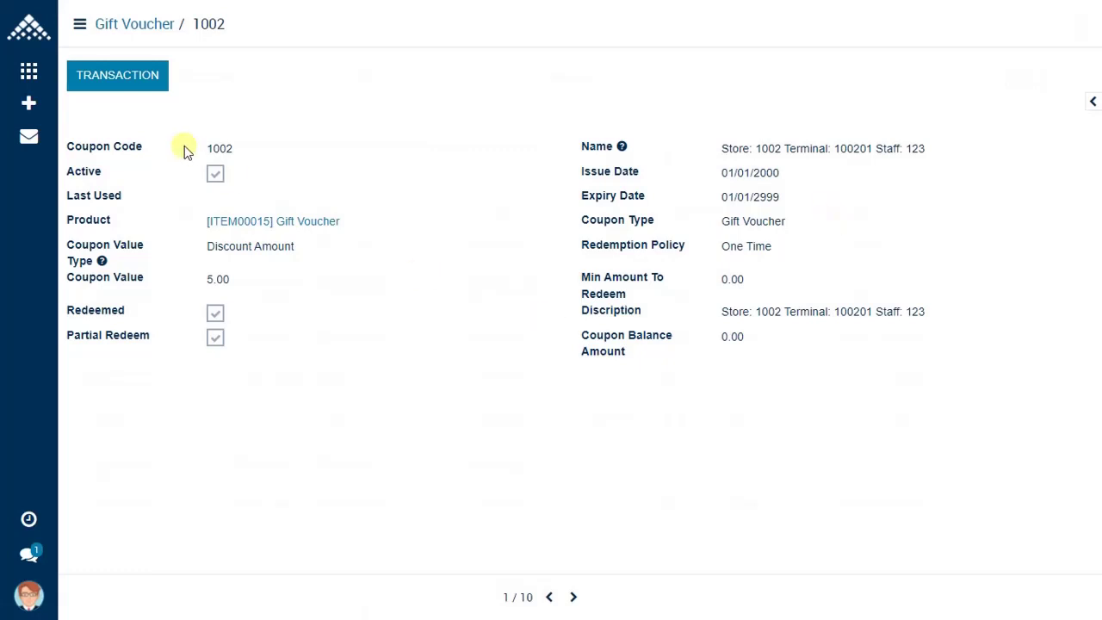
pyautogui.click(135, 77)
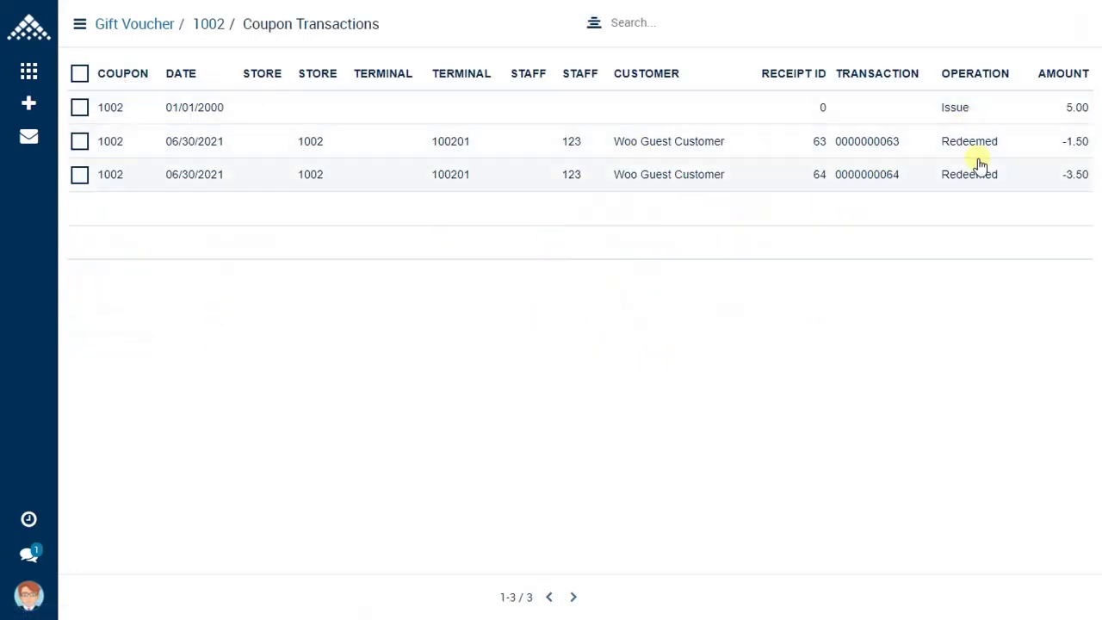
# Step: Open the Coupon Transaction inquiry and the Loyalty Transaction inquiry
pyautogui.click(25, 103)
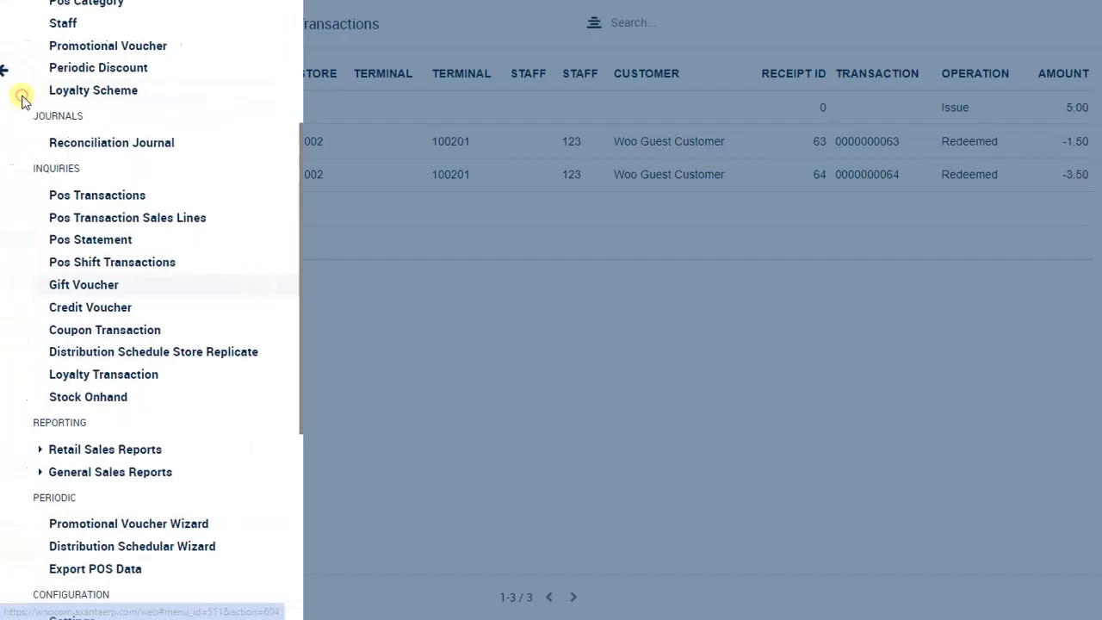
pyautogui.click(155, 332)
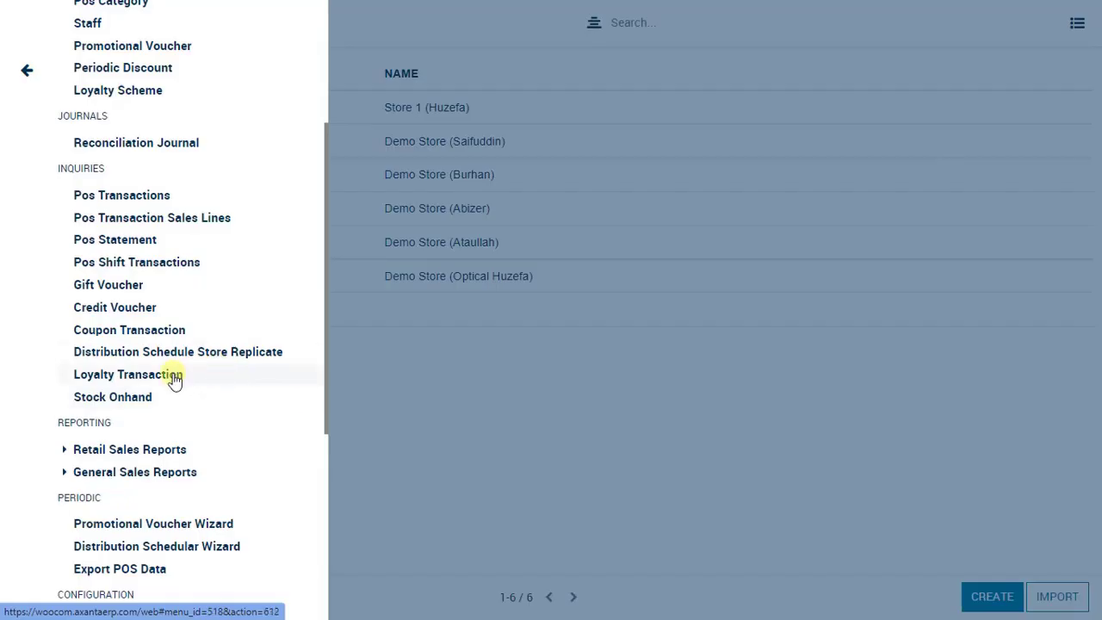
pyautogui.click(175, 380)
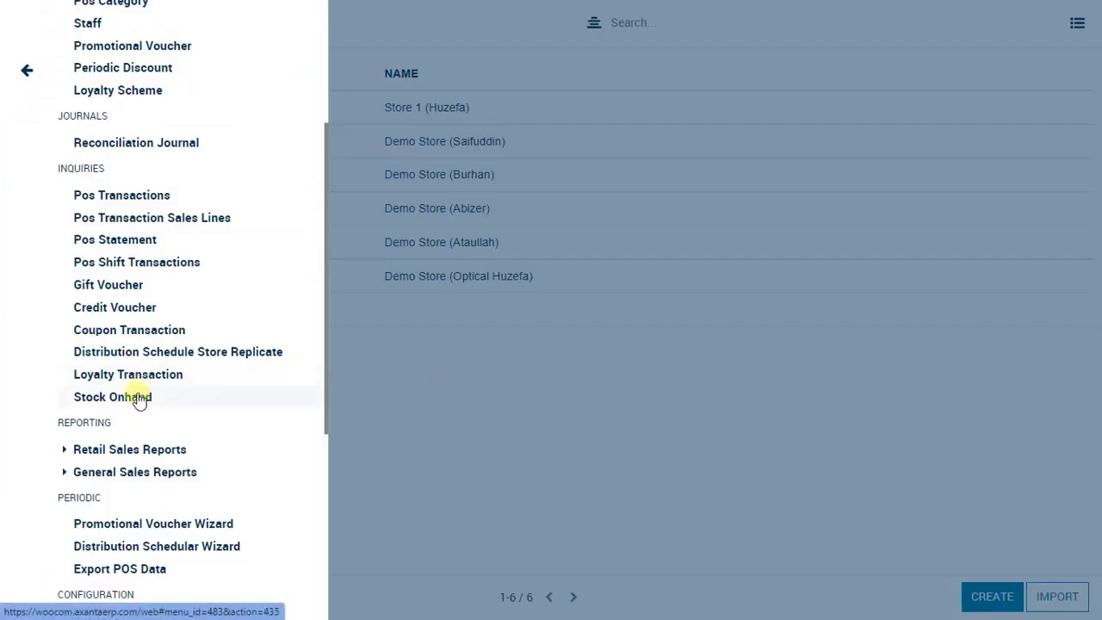
# Step: Open the Stock Onhand inquiry and browse the products by warehouse and location
pyautogui.click(139, 399)
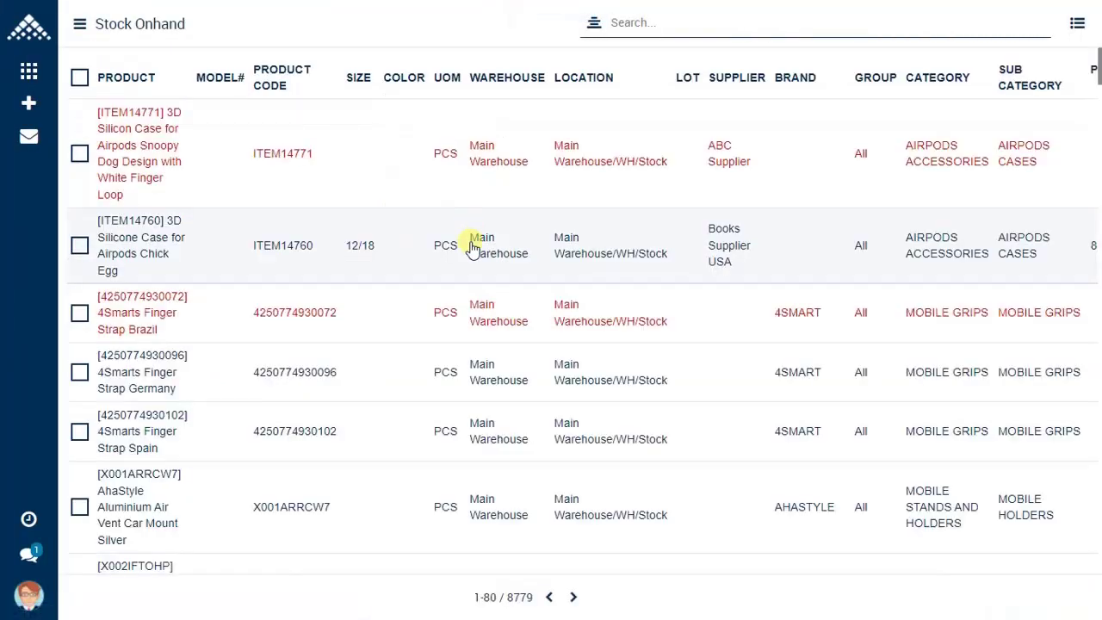
pyautogui.scroll(-2, 522, 412)
pyautogui.scroll(2, 546, 264)
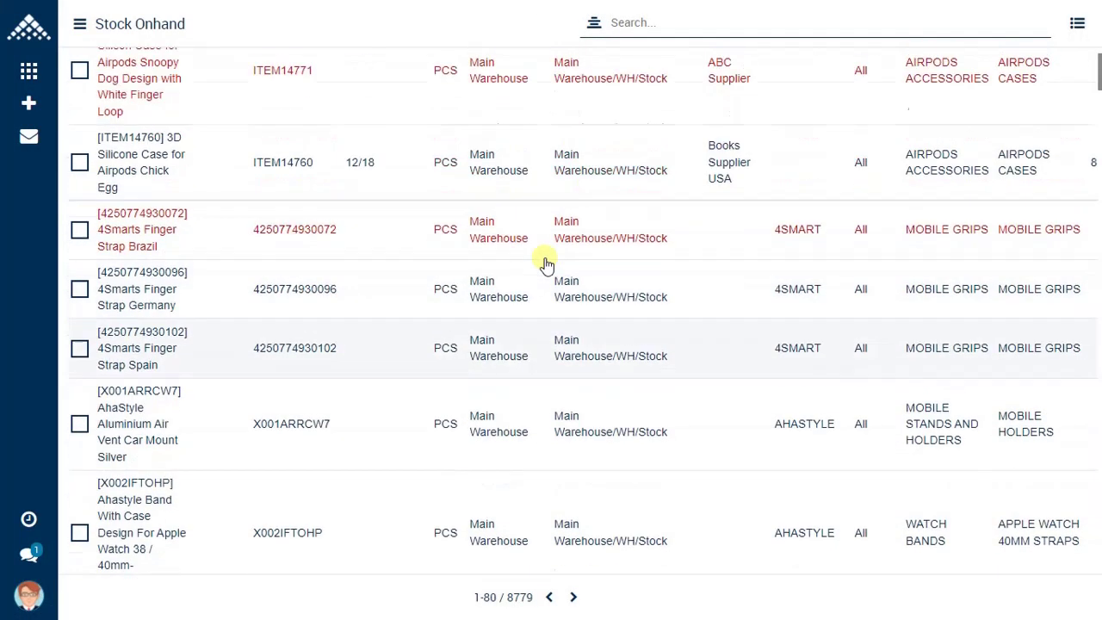
pyautogui.scroll(-2, 728, 411)
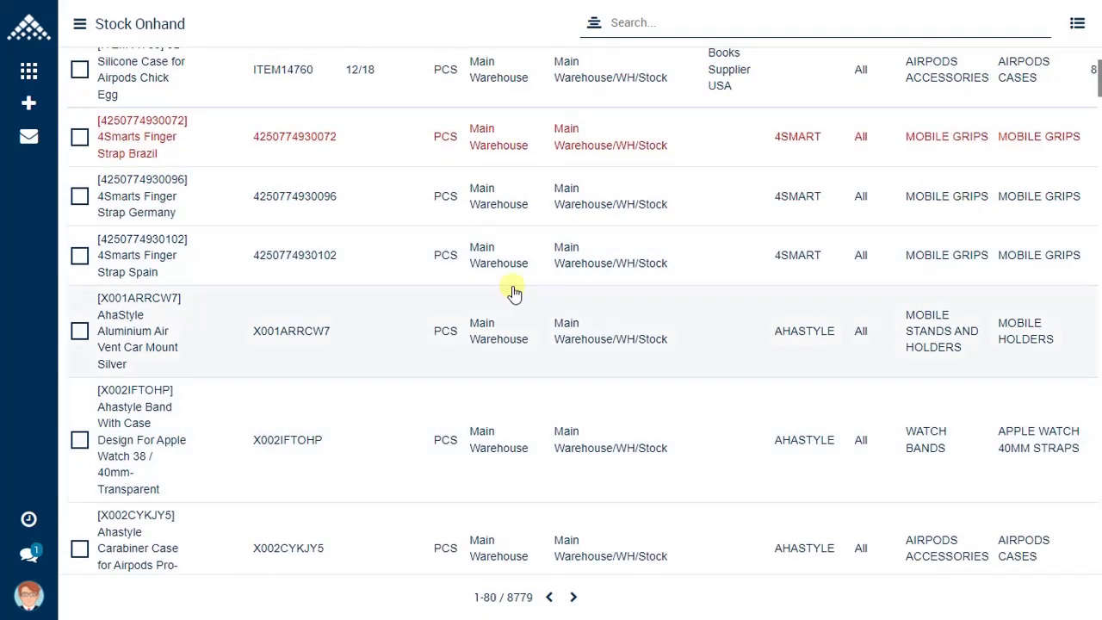
pyautogui.scroll(2, 513, 294)
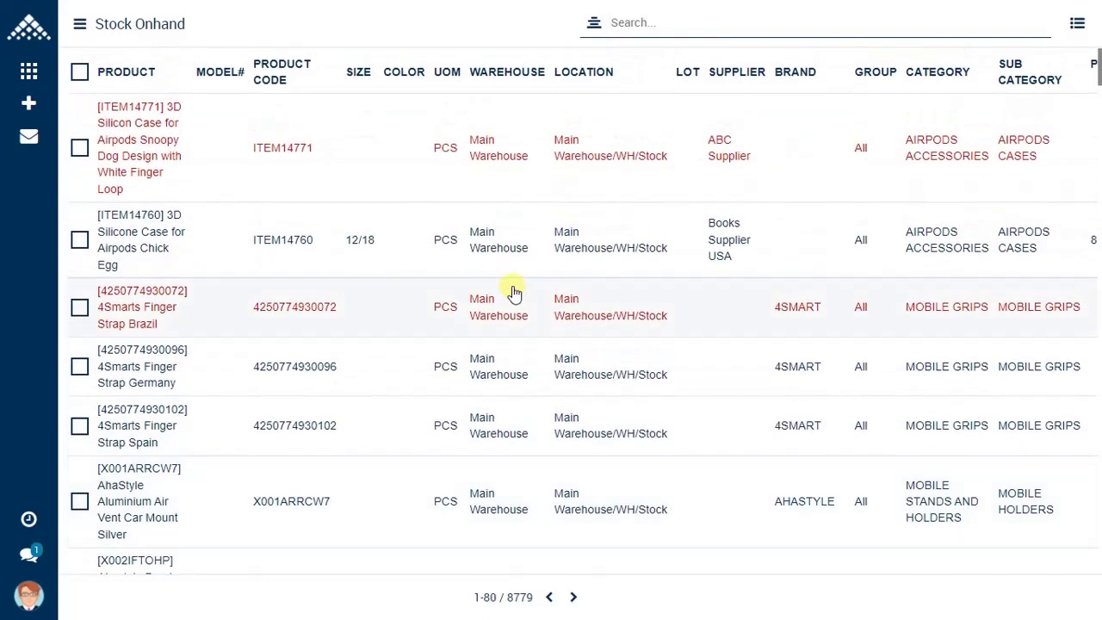